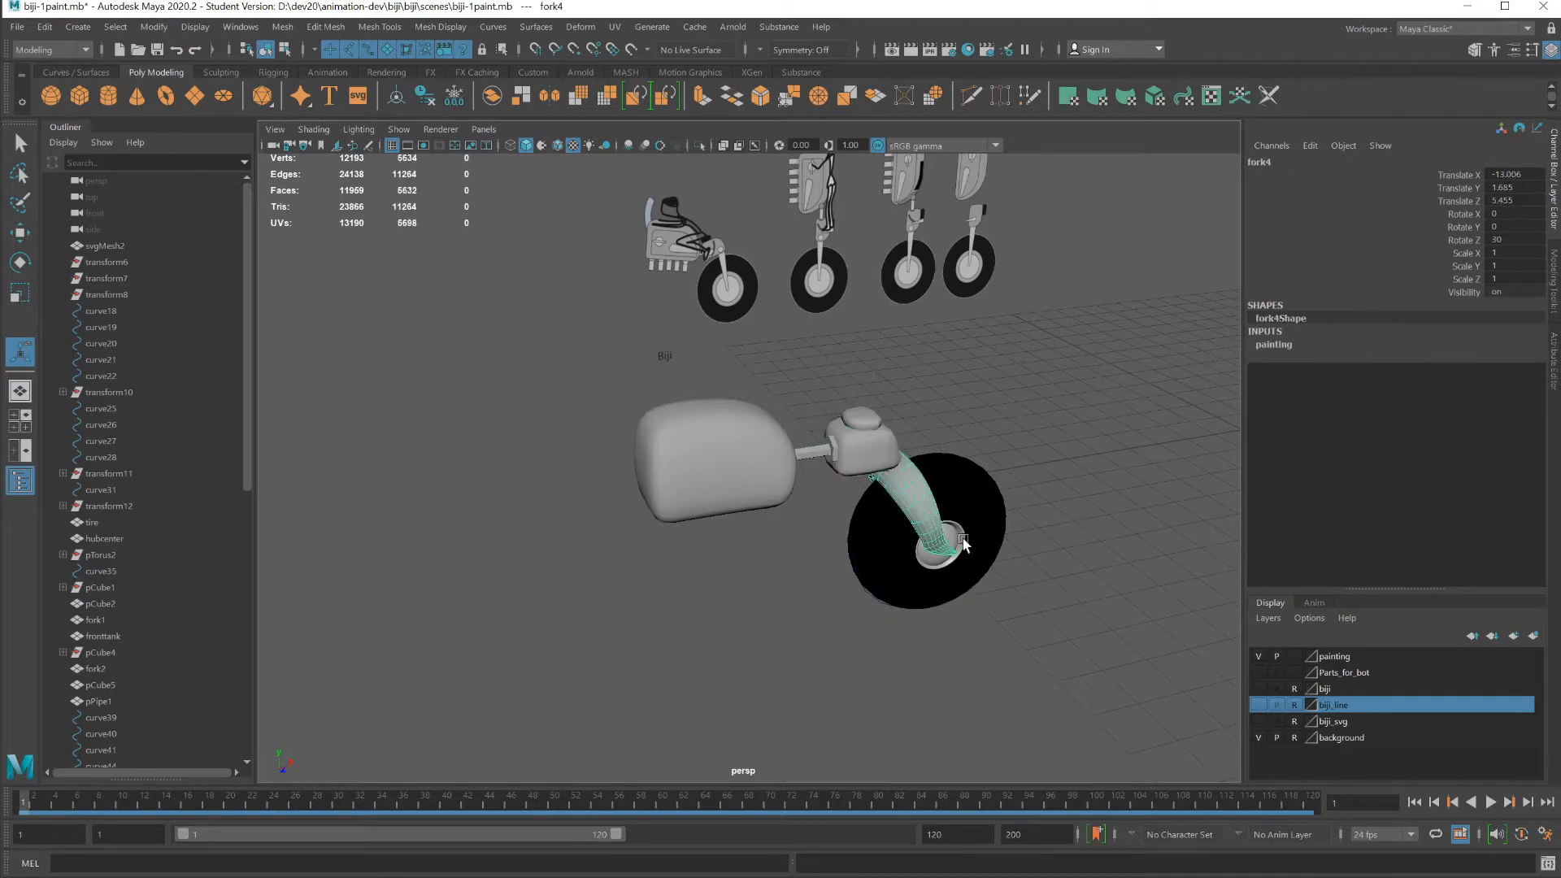
Step: Open the front tank's UV layout in the UV Editor and place that window clear of the model
left_click(974, 526)
left_click(724, 457)
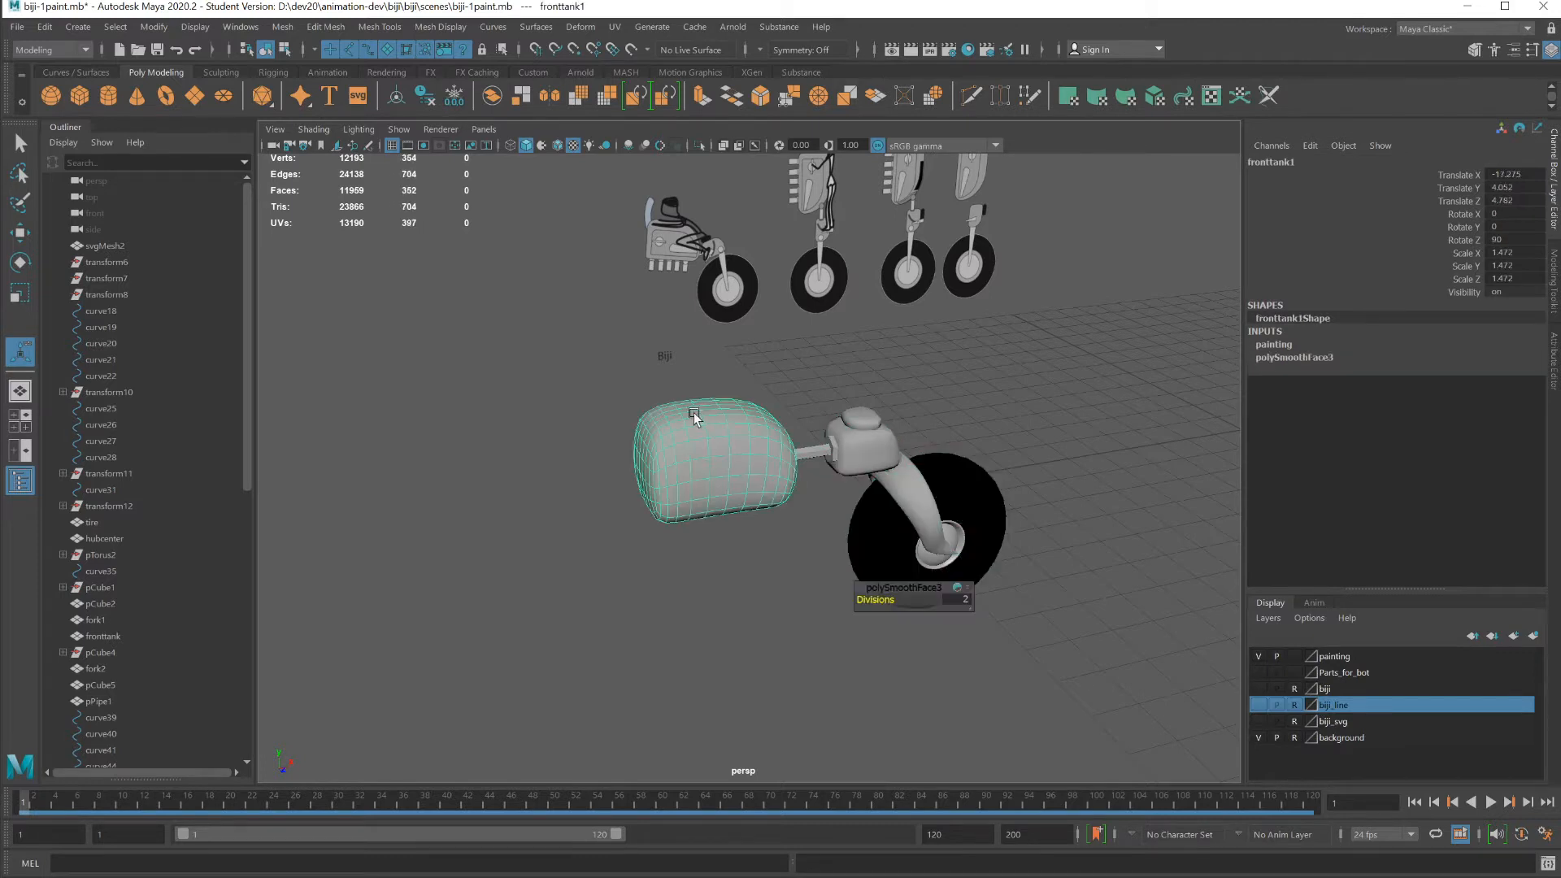
left_click(616, 27)
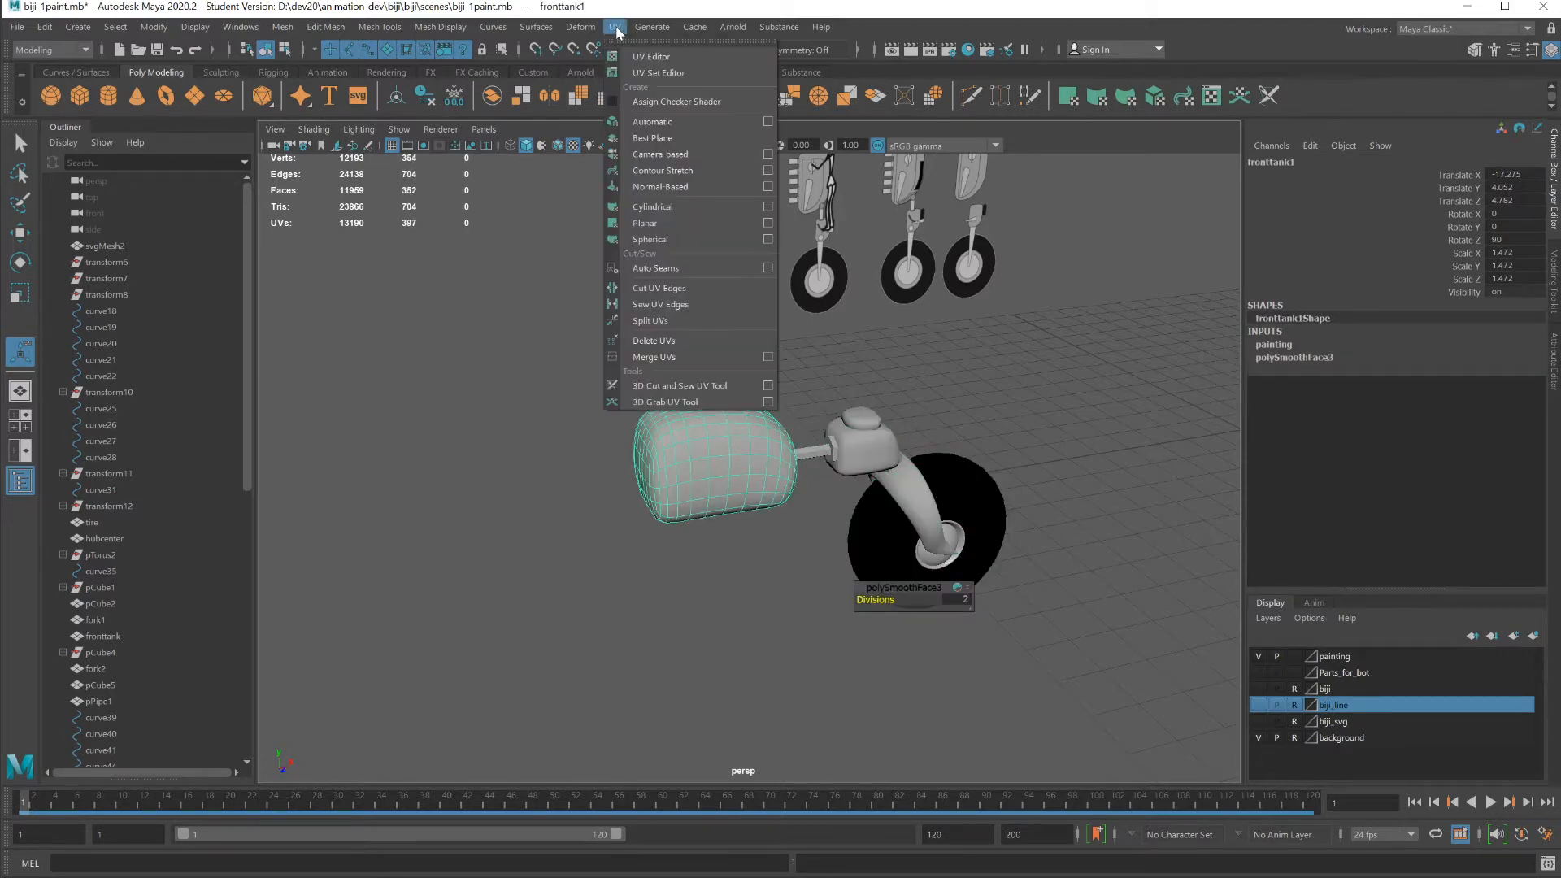
left_click(640, 58)
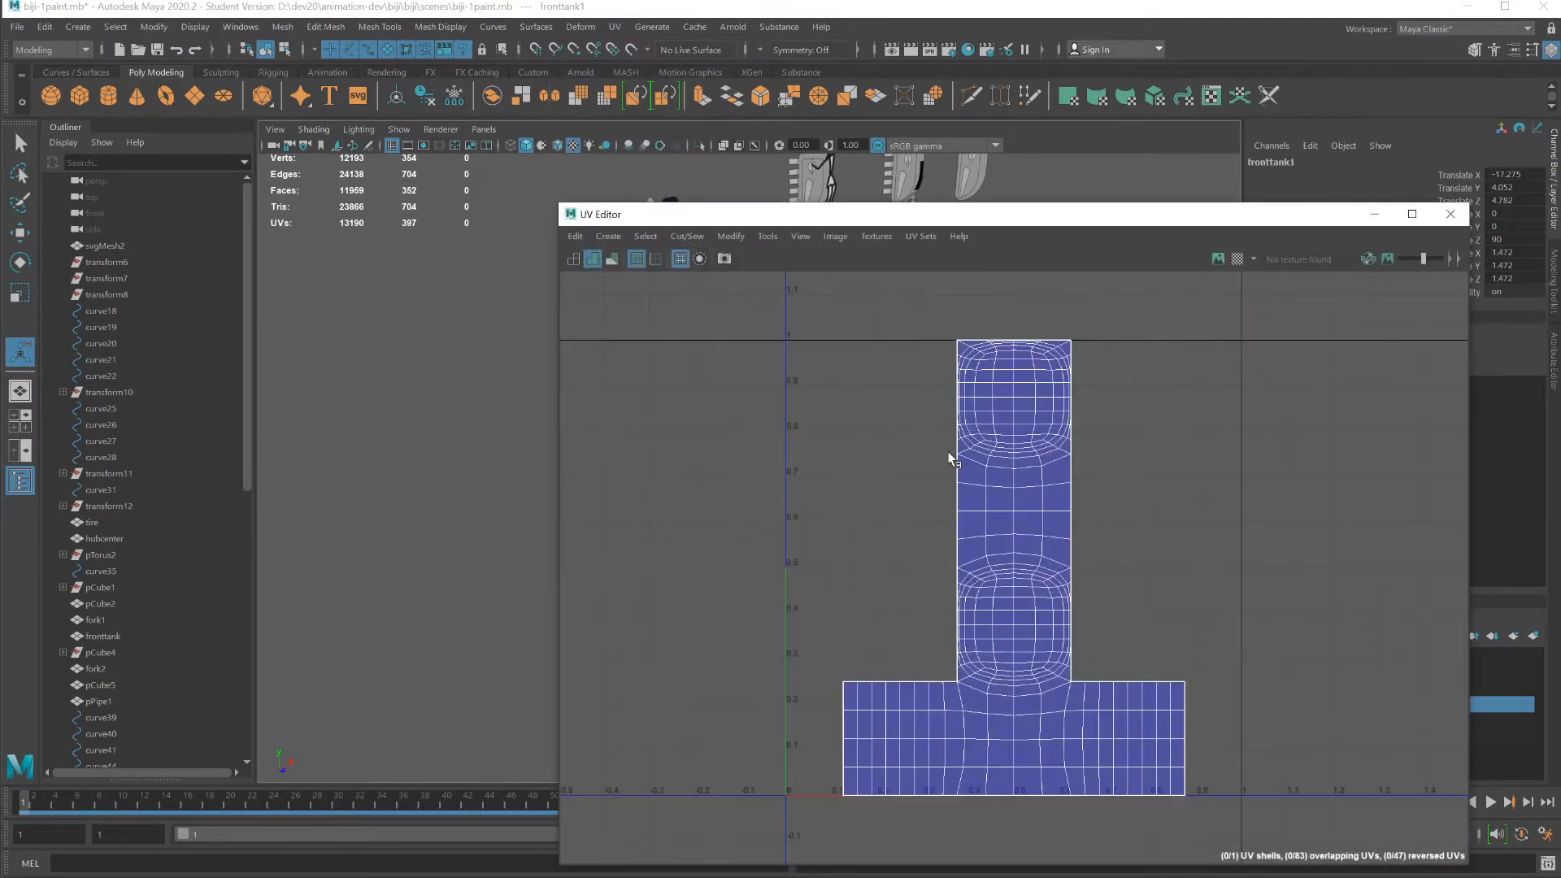
left_click_drag(765, 218, 1166, 202)
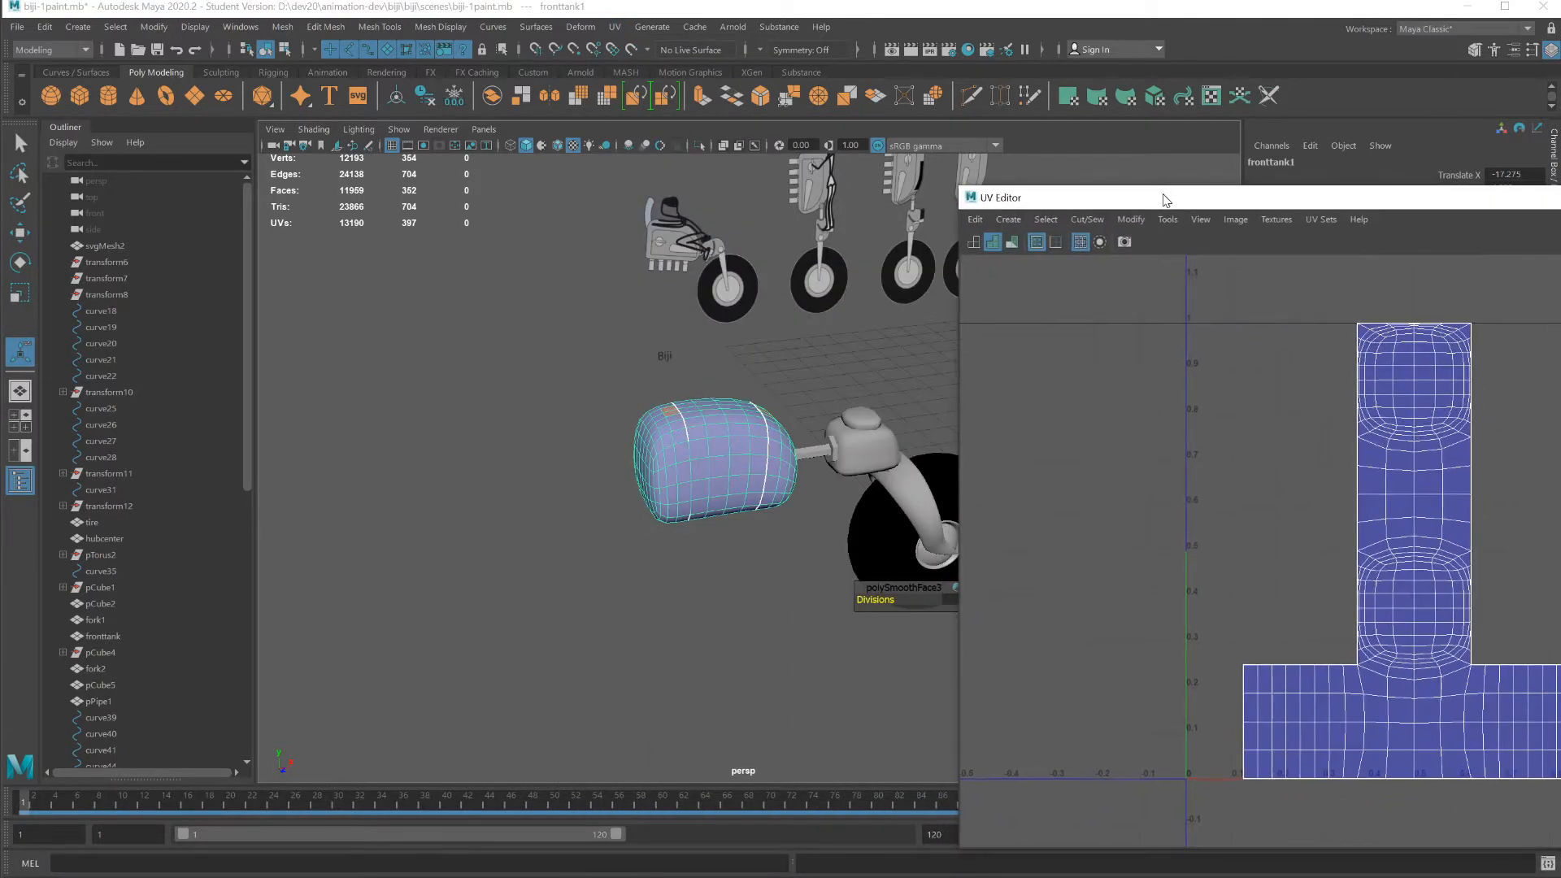
Step: Examine the UV layouts of the connecting rod, its bolt and the rounded block under the seat
left_click(814, 454)
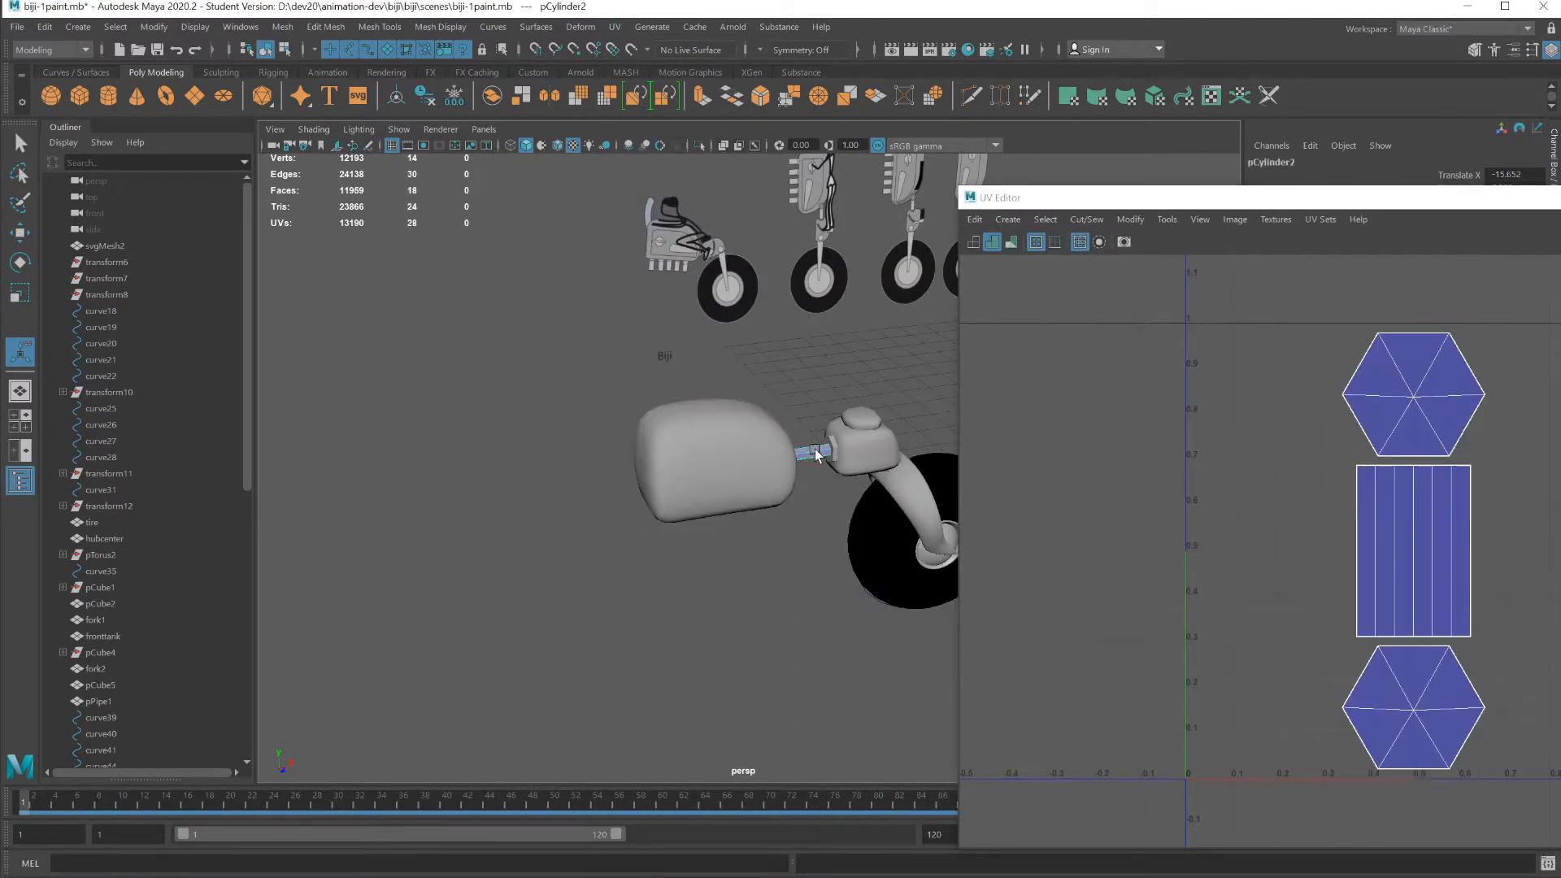
left_click(831, 448)
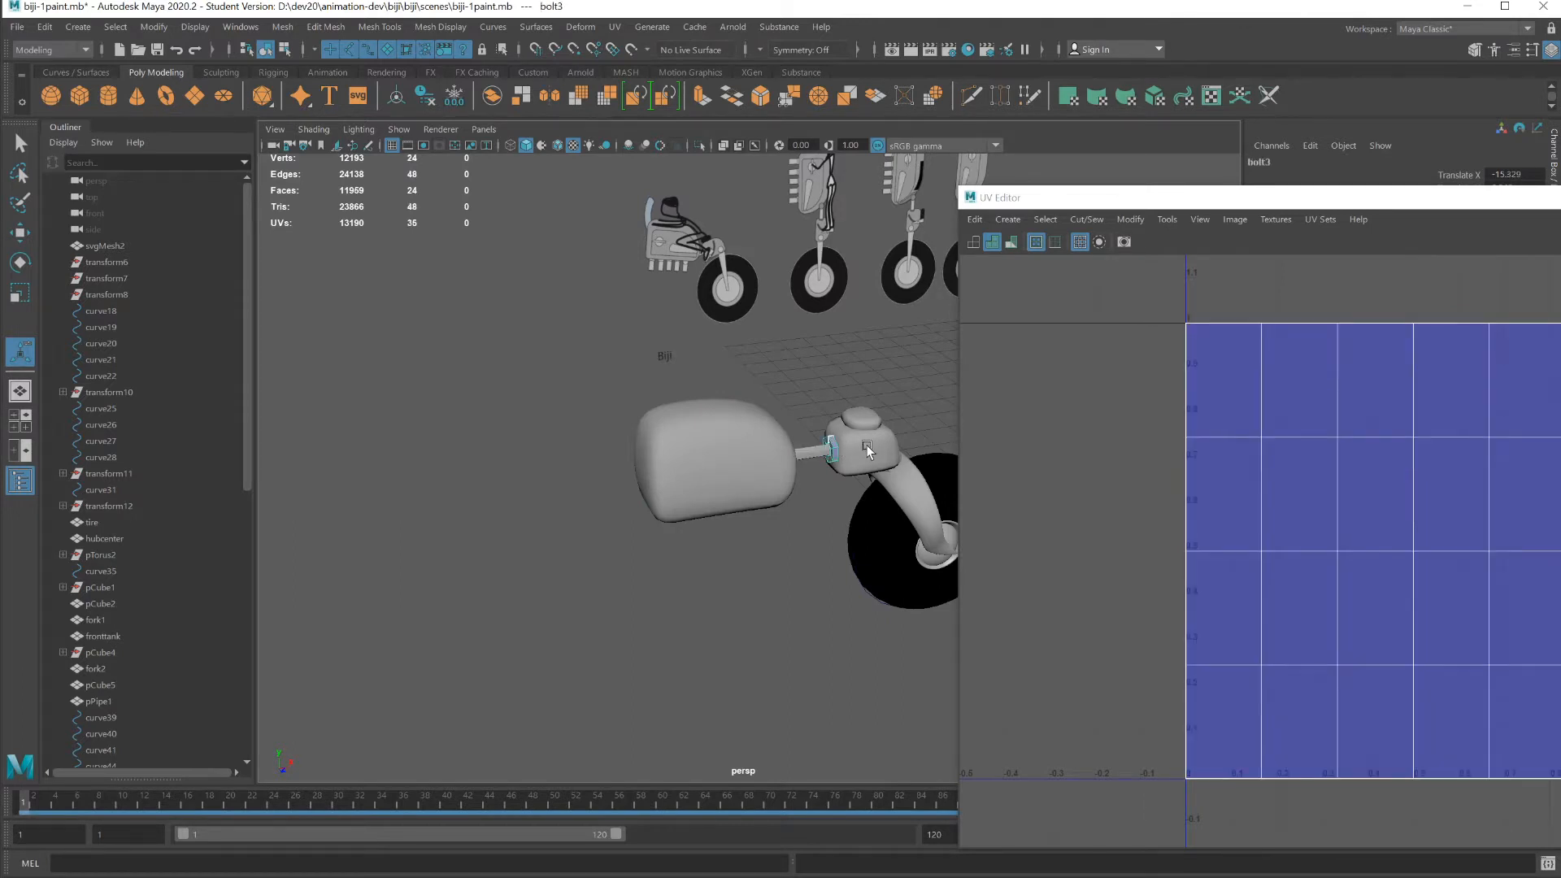
left_click(867, 450)
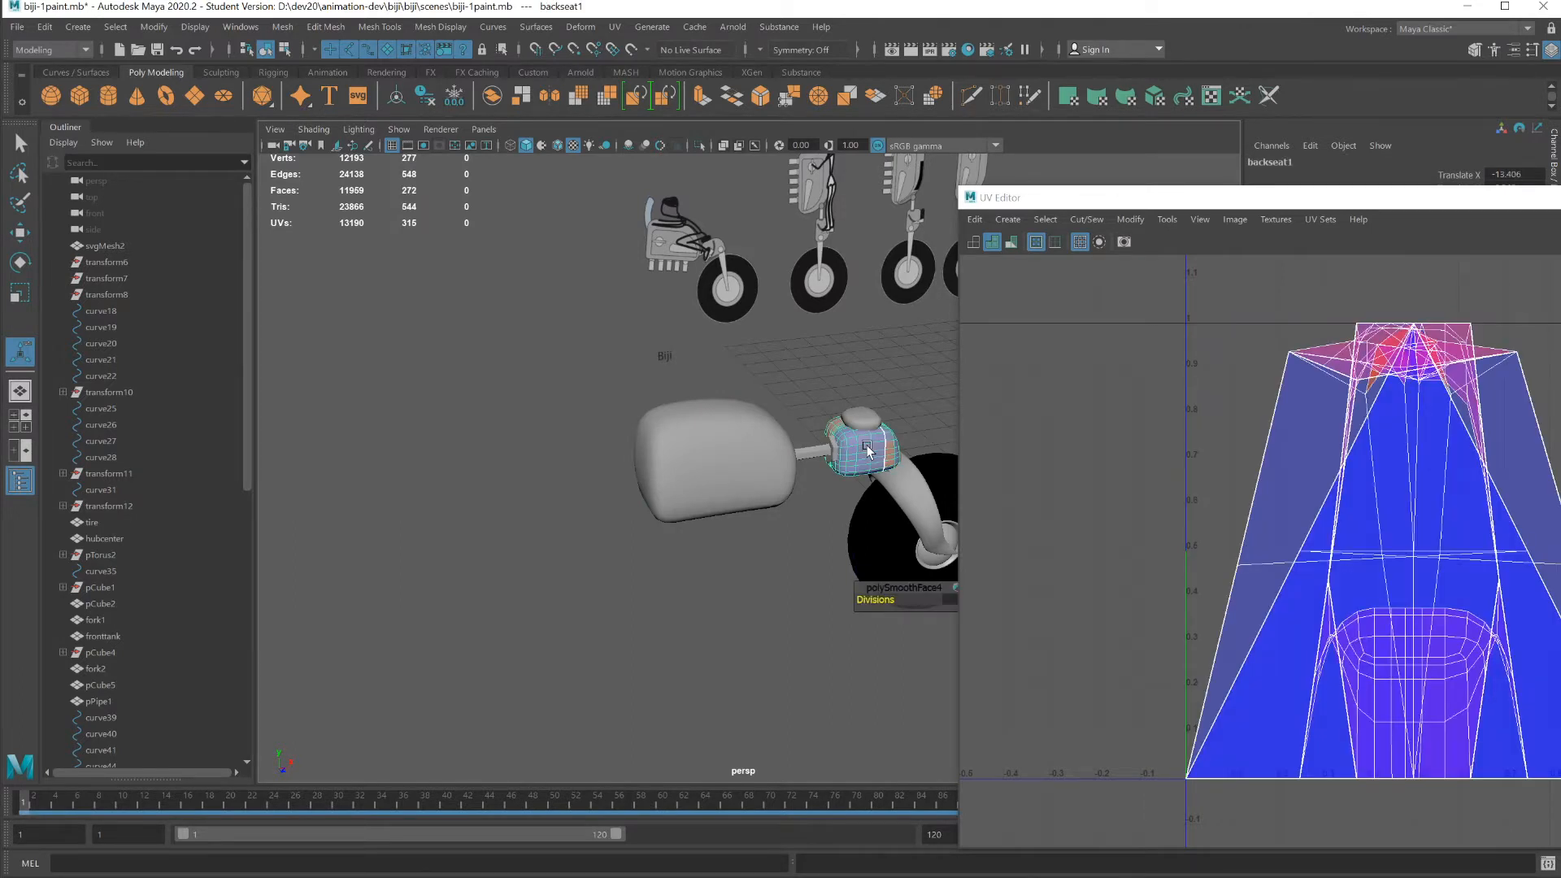
Step: Try a normal-based UV projection on the rounded block under the seat
left_click(621, 26)
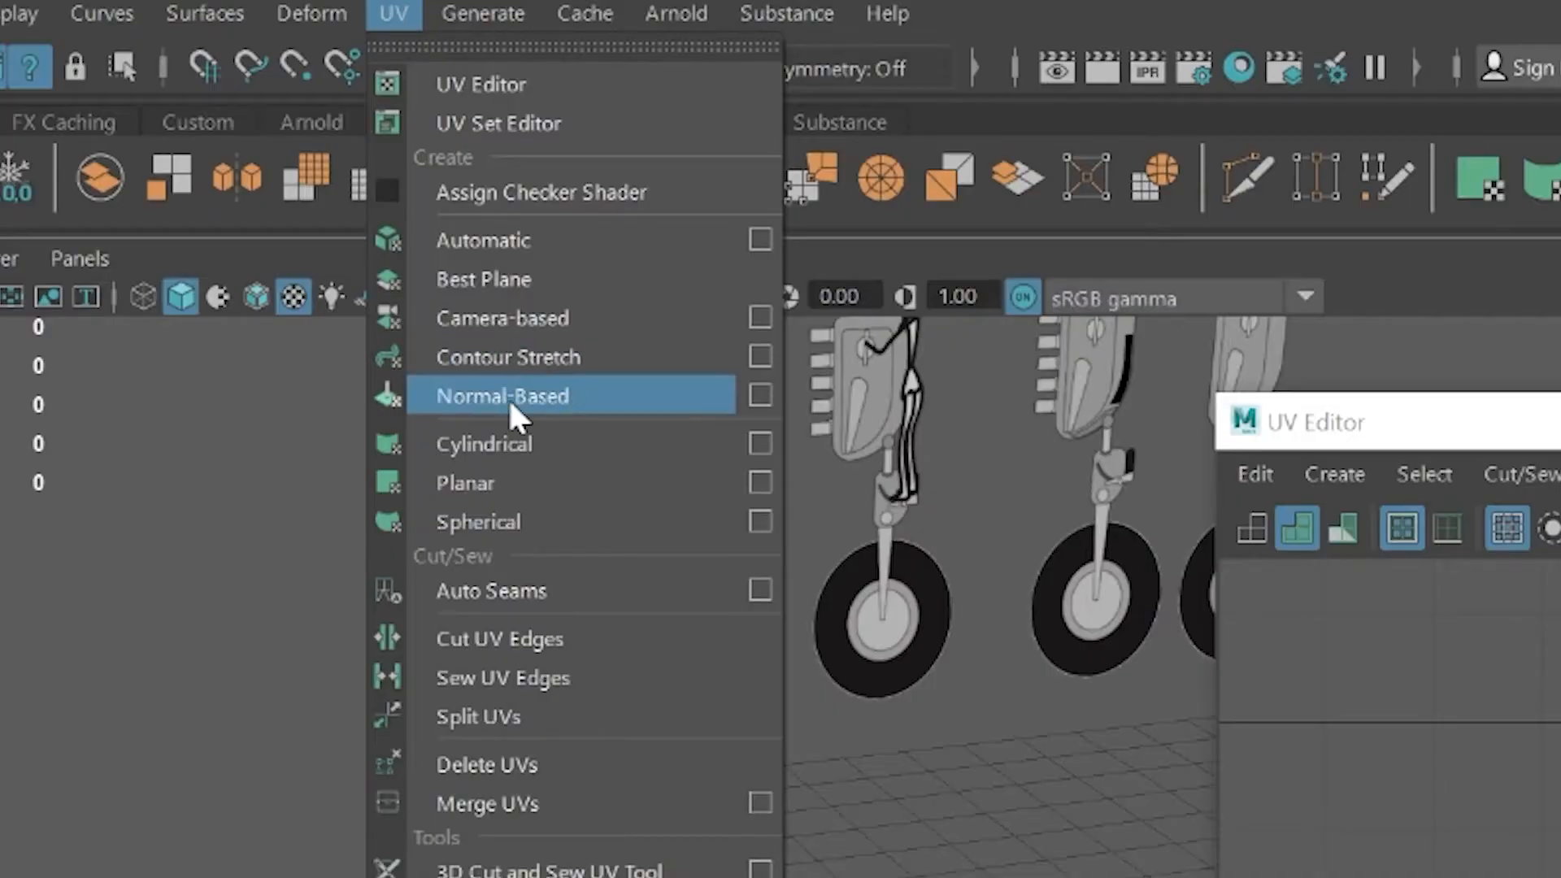
left_click(509, 402)
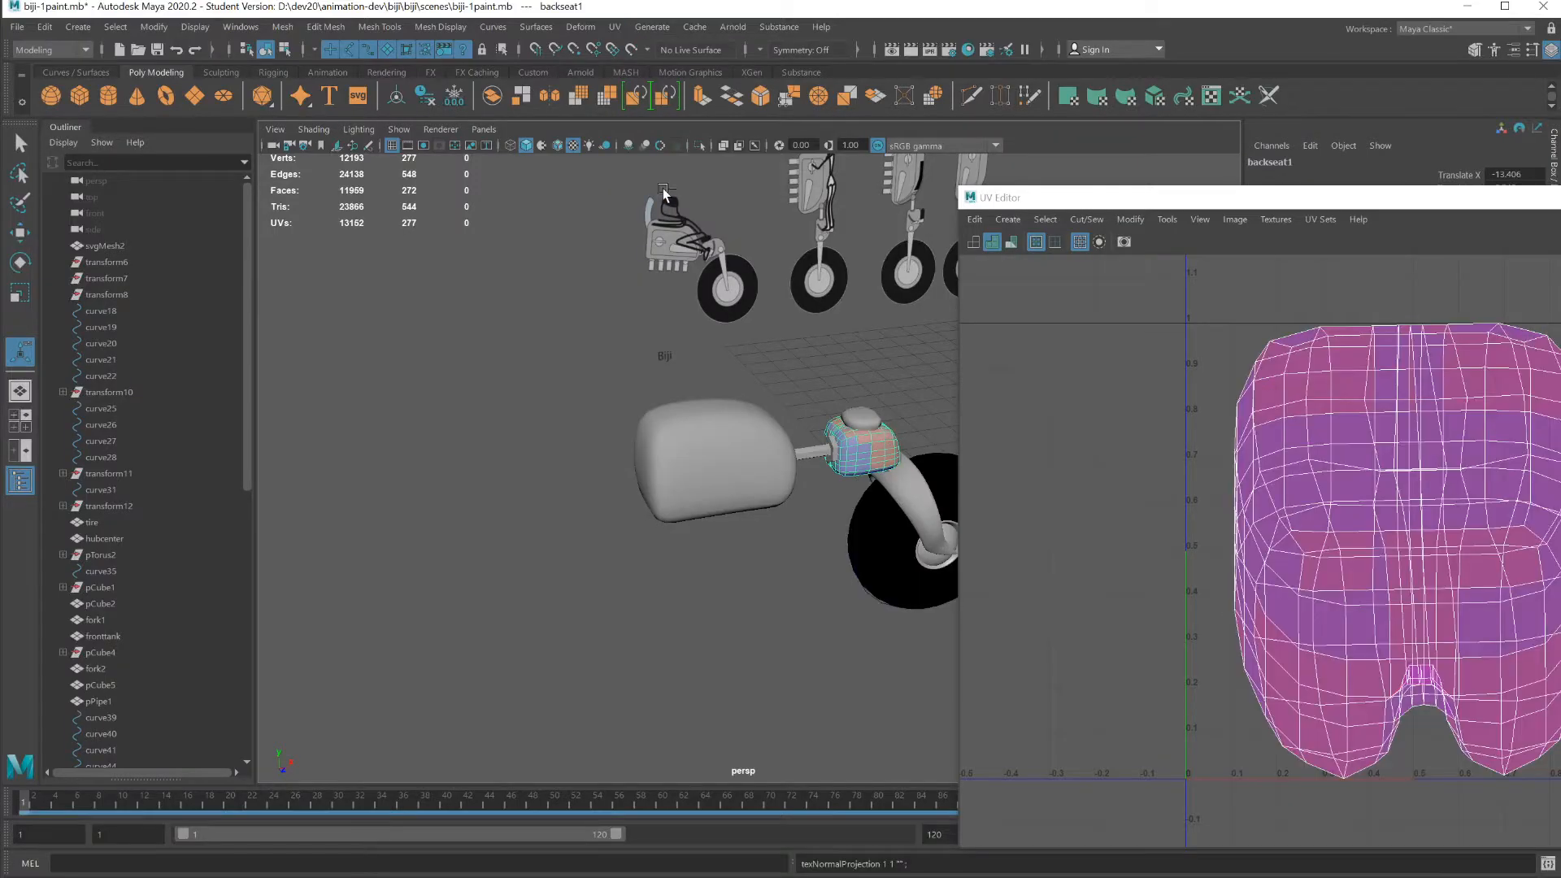
key("ctrl+z")
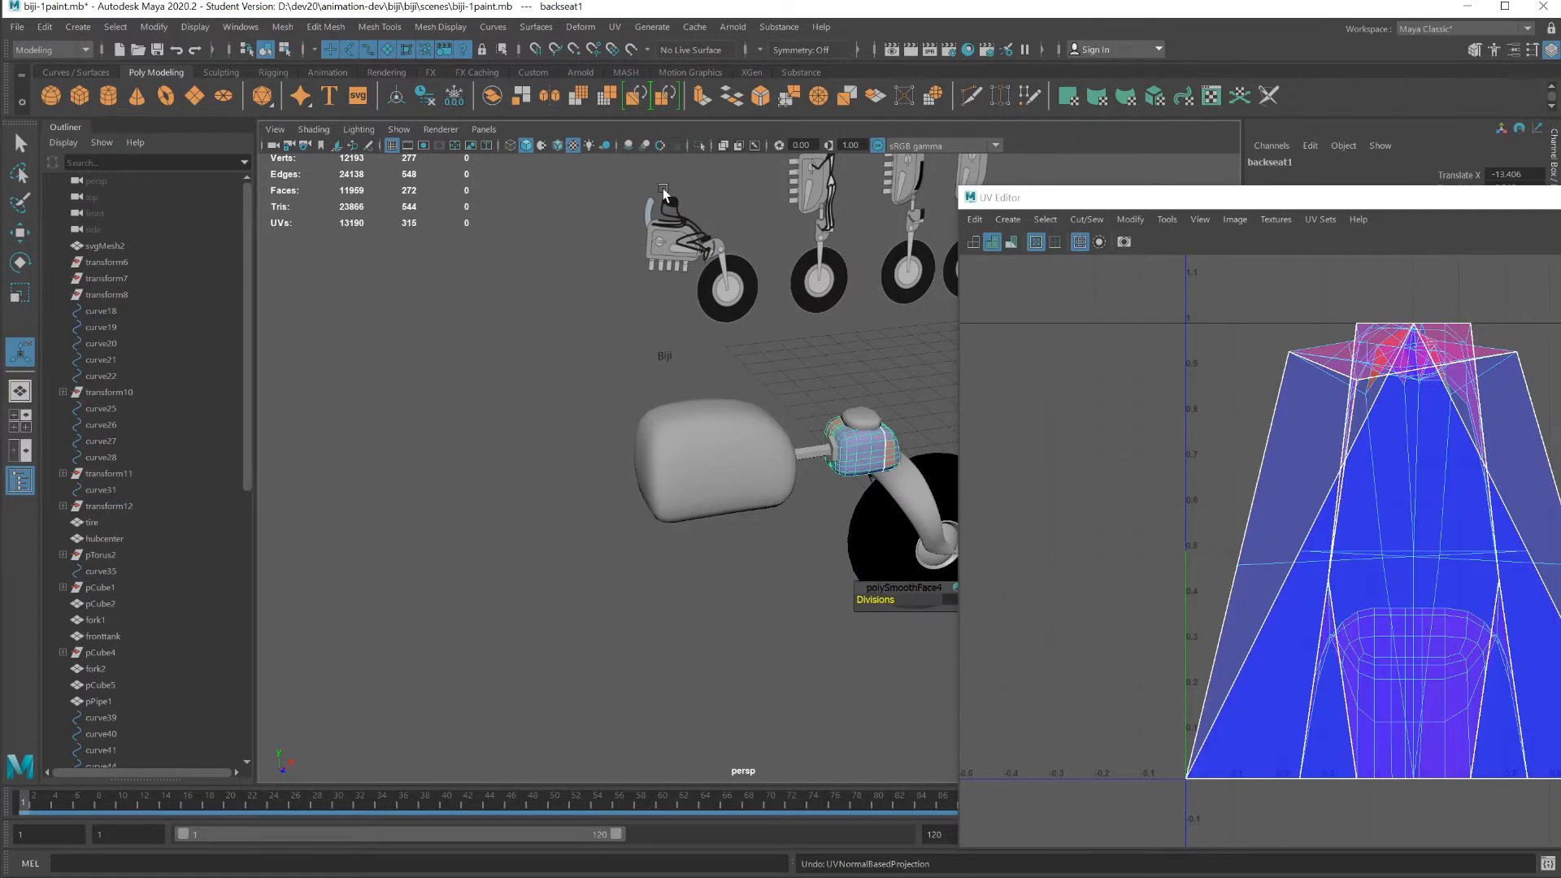
Step: Apply a cylindrical UV projection to the rounded block under the seat
left_click(611, 29)
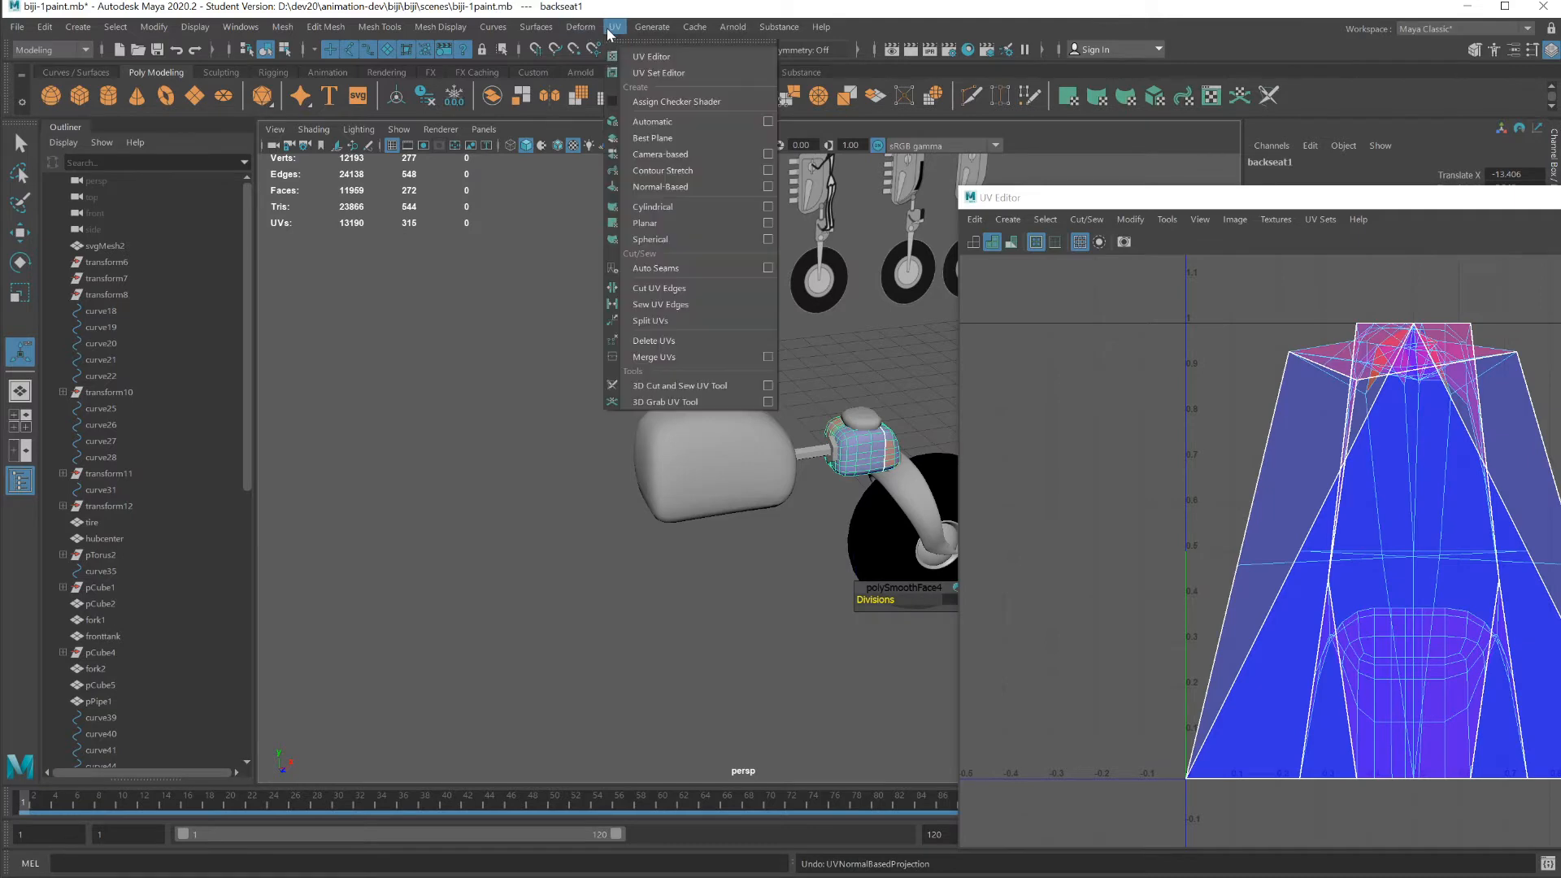
left_click(648, 206)
scroll(1234, 420, "down", 3)
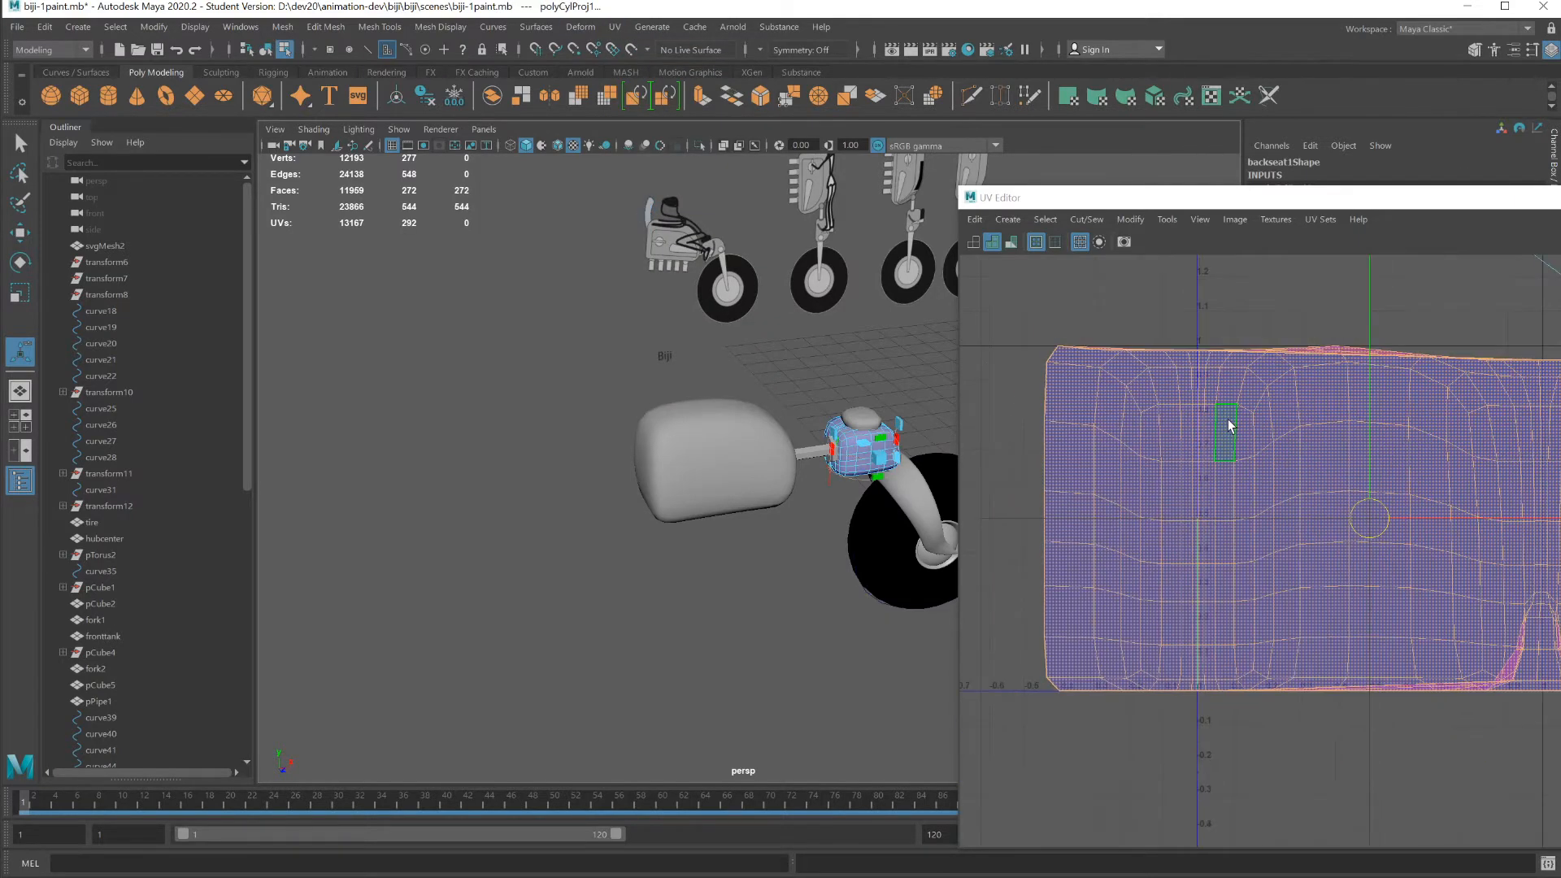
scroll(1229, 424, "down", 2)
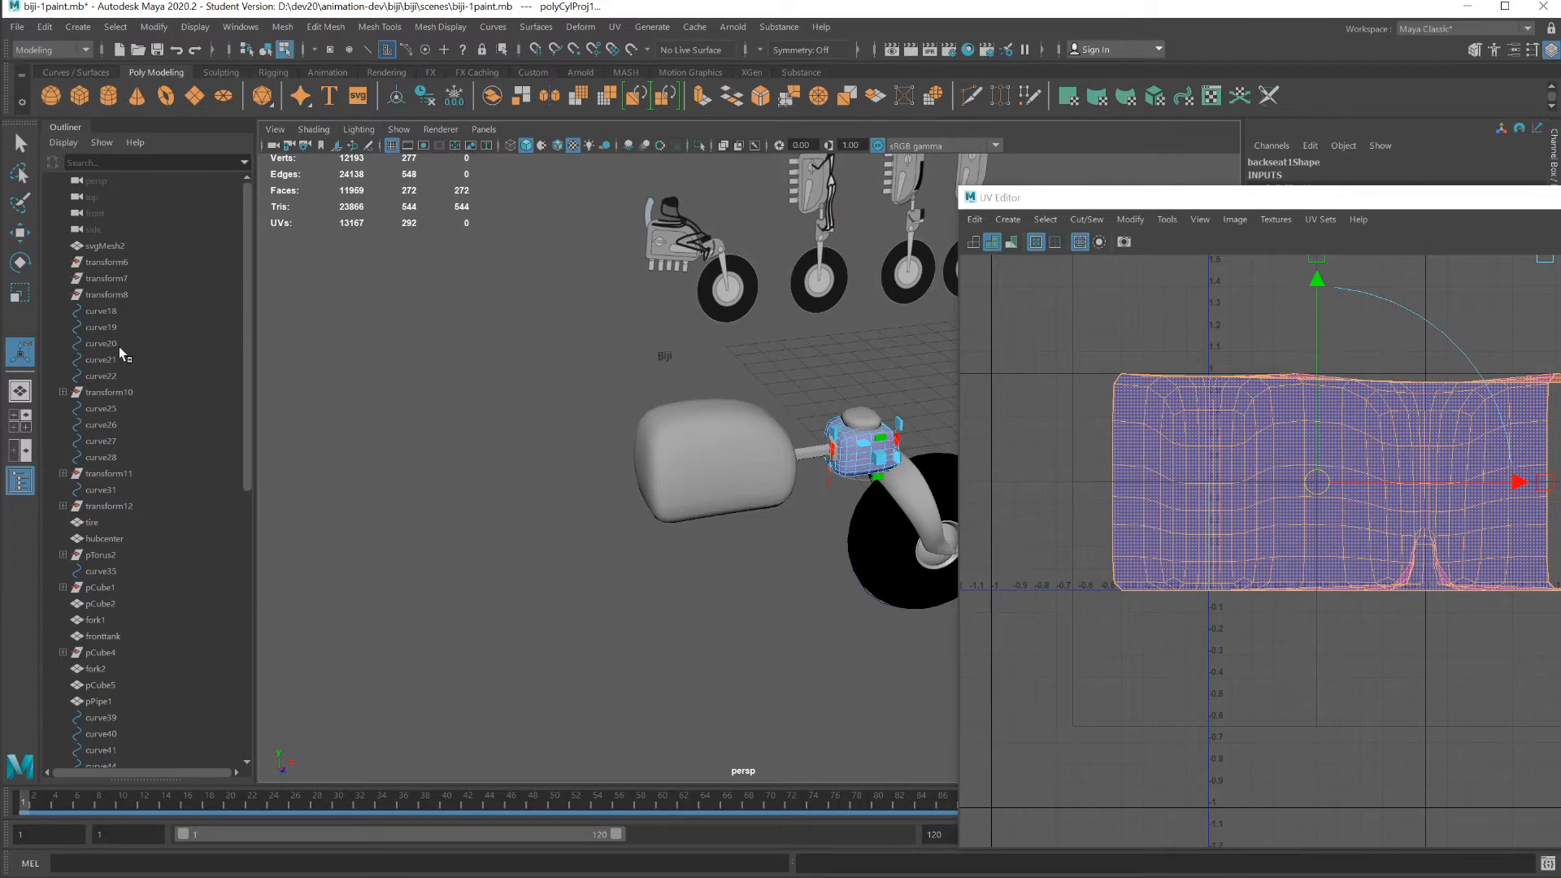
Step: Scale down the block's projected UV shell uniformly and move its main area into the 0 to 1 UV square
key("r")
left_click_drag(1490, 488, 1362, 533)
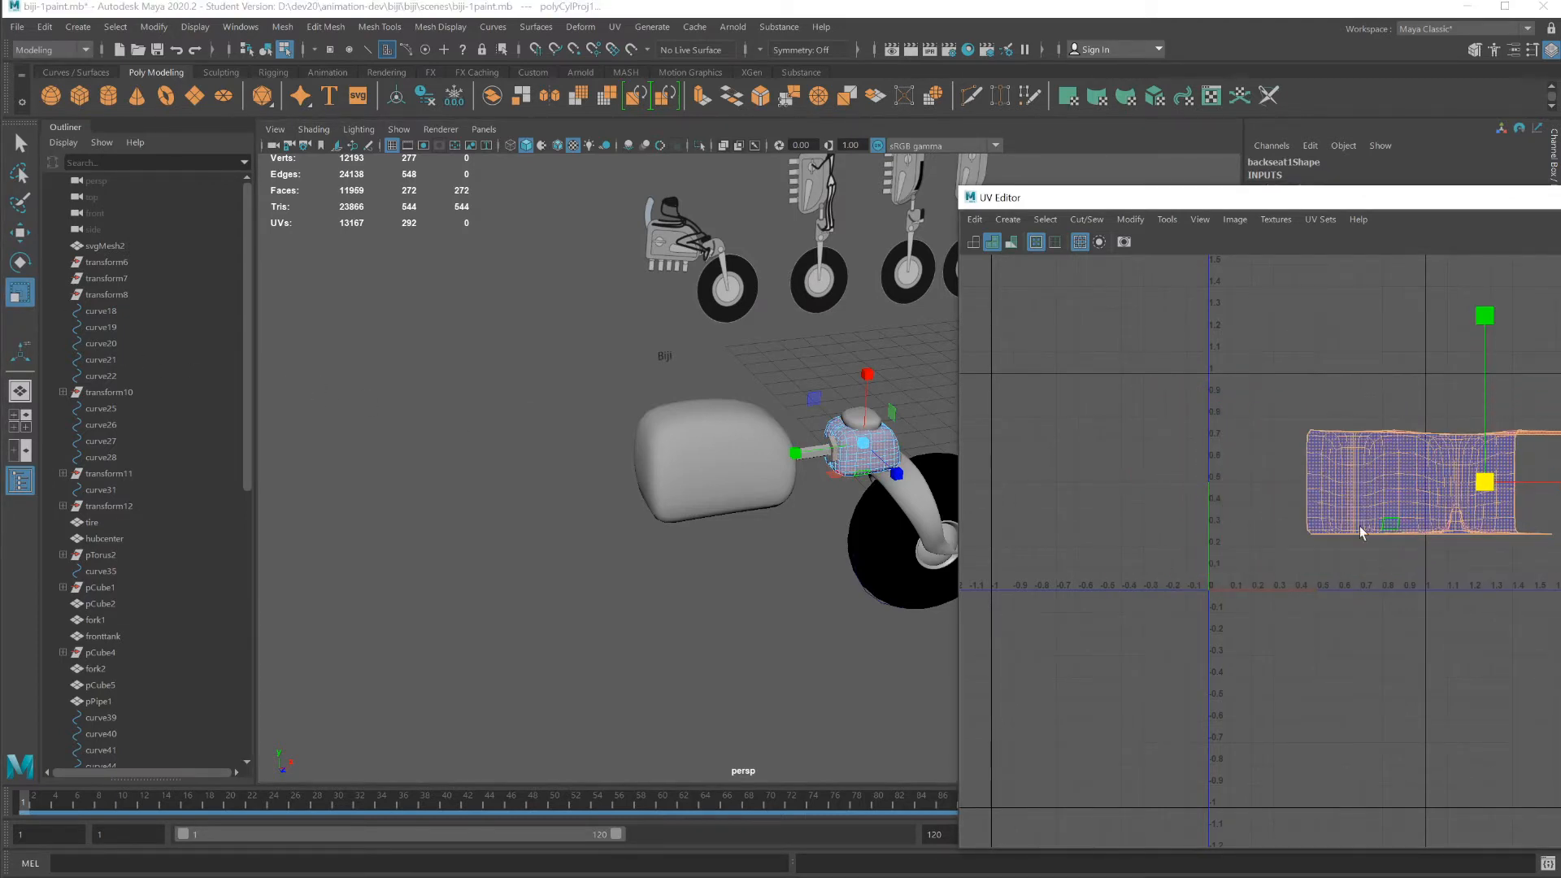
key("w")
left_click_drag(1485, 483, 1390, 498)
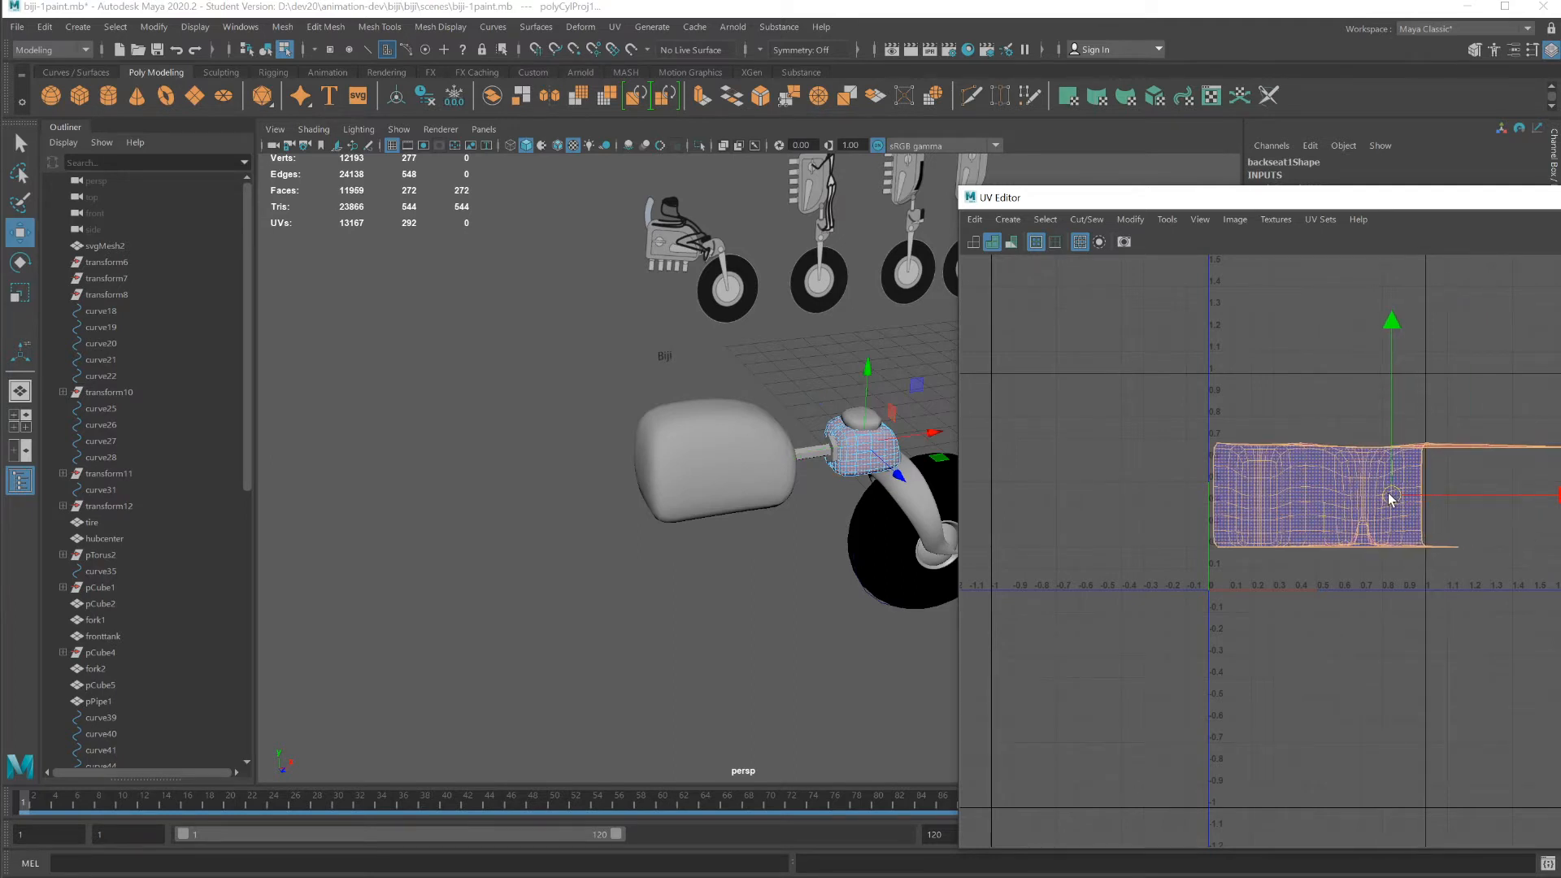
Step: Switch to vertex selection and move the stray lower vertices of the block's UV layout back toward the 0 to 1 square
scroll(1444, 498, "up", 2)
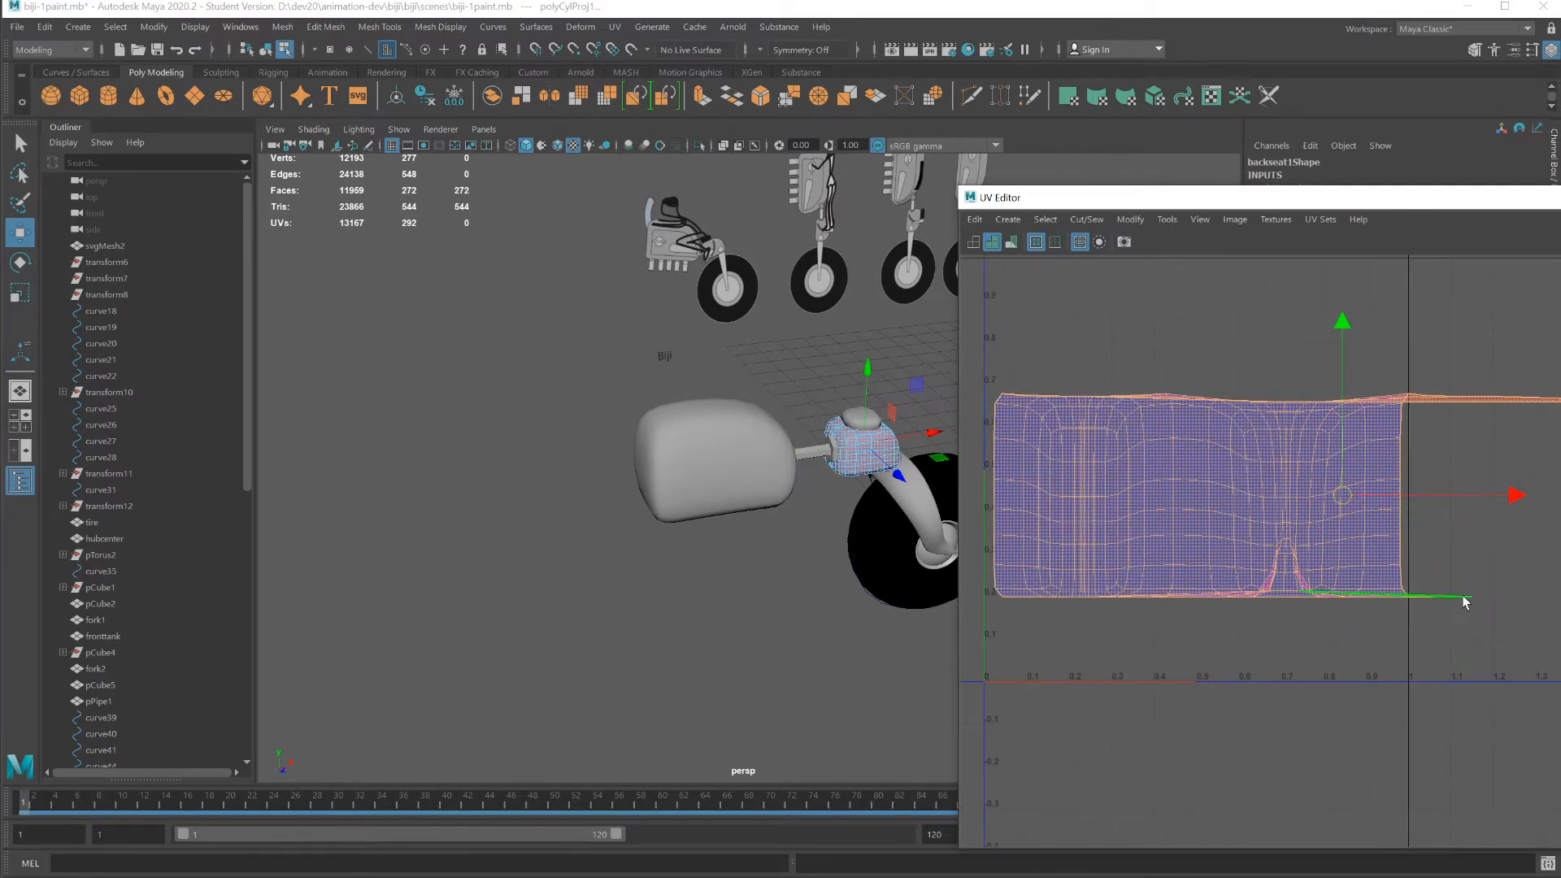
mouse_move(1463, 596)
right_mouse_down()
mouse_move(1437, 590)
mouse_move(1454, 595)
right_mouse_up()
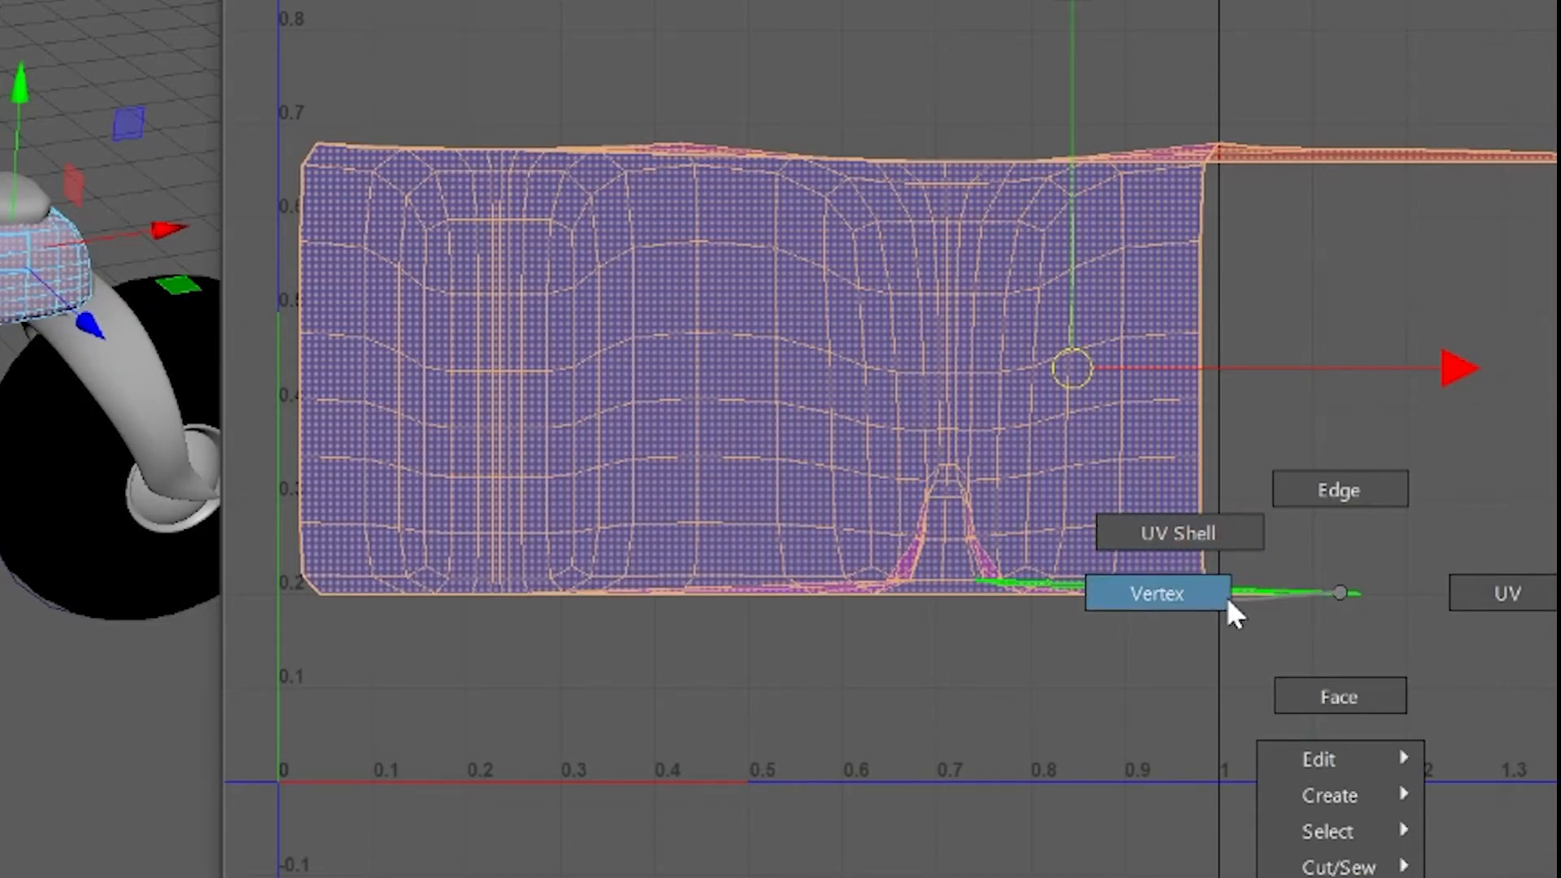
right_click_drag(1227, 599, 1226, 599)
left_click_drag(1411, 642, 1211, 644)
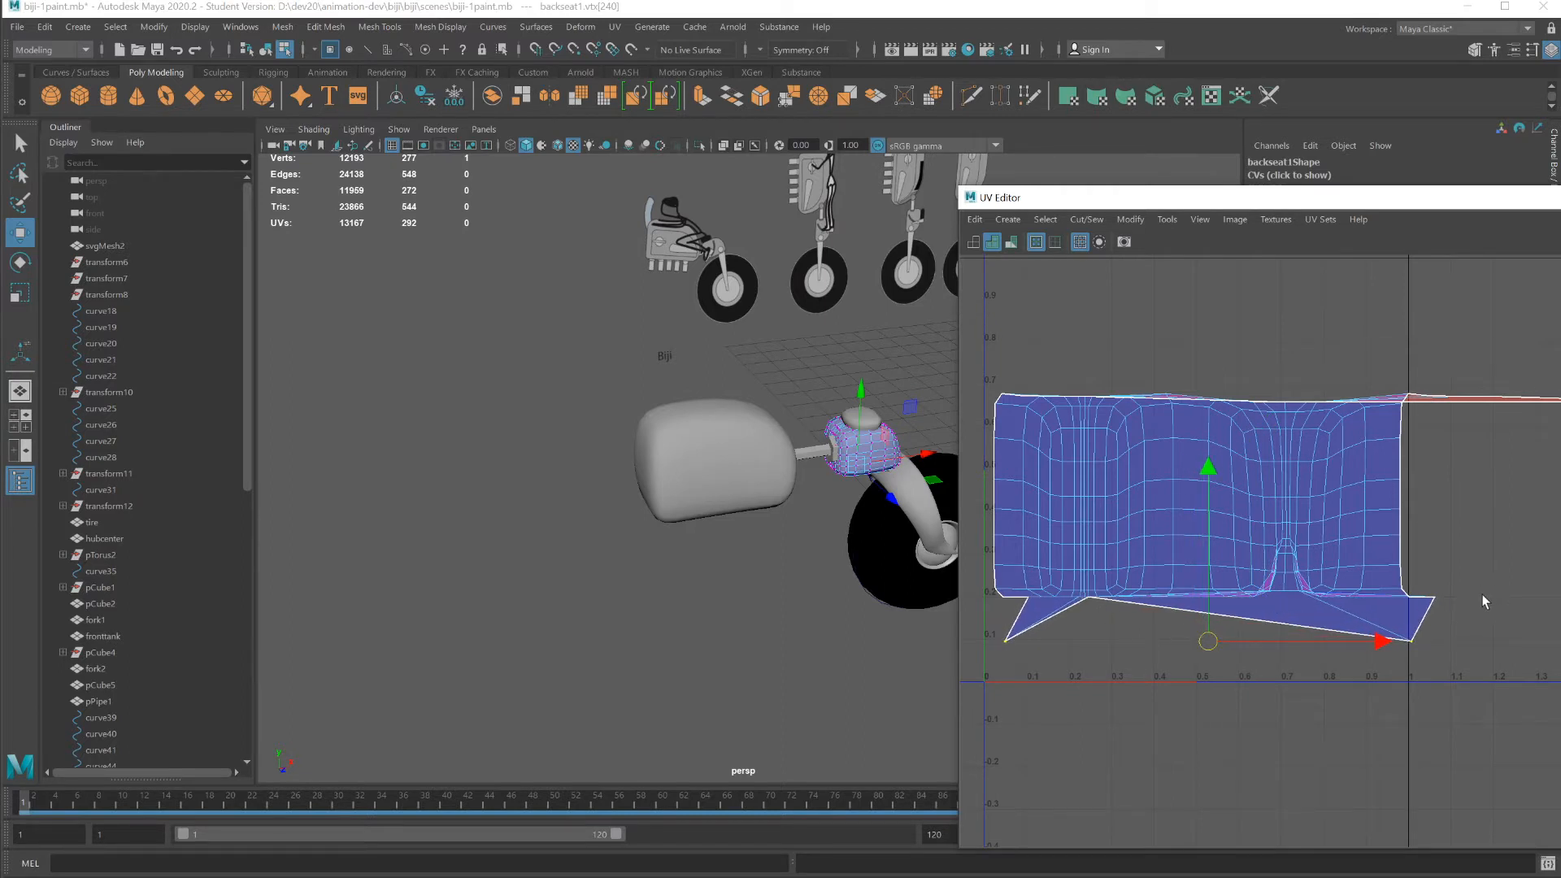
left_click_drag(1474, 608, 1419, 582)
left_click_drag(1225, 608, 1202, 619)
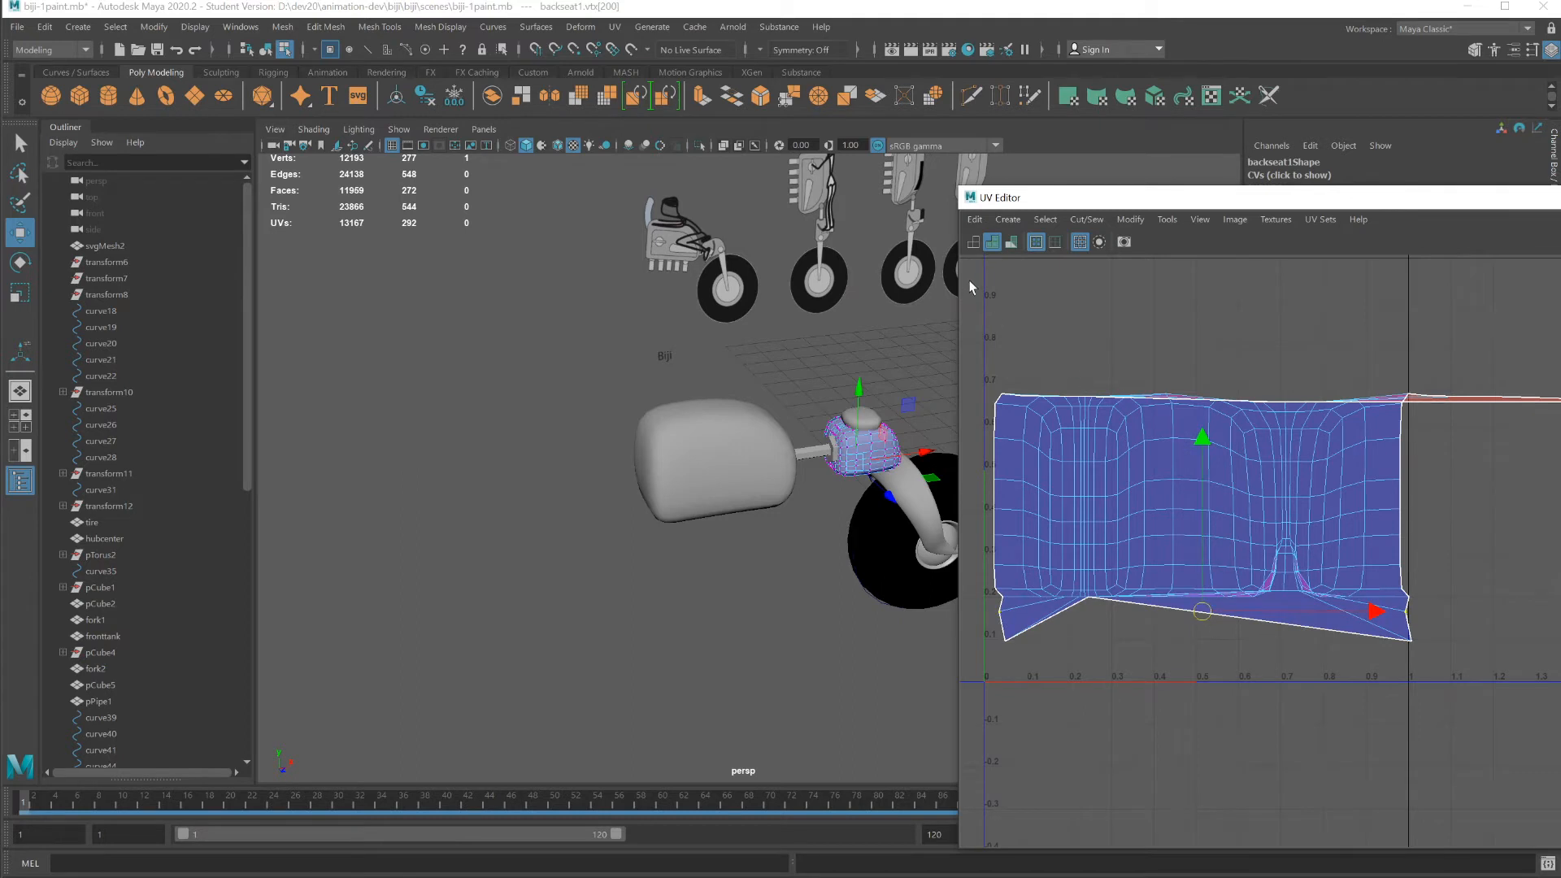
Step: Switch to the Rendering command set and keep the Texturing commands open in a floating window
left_click(881, 423)
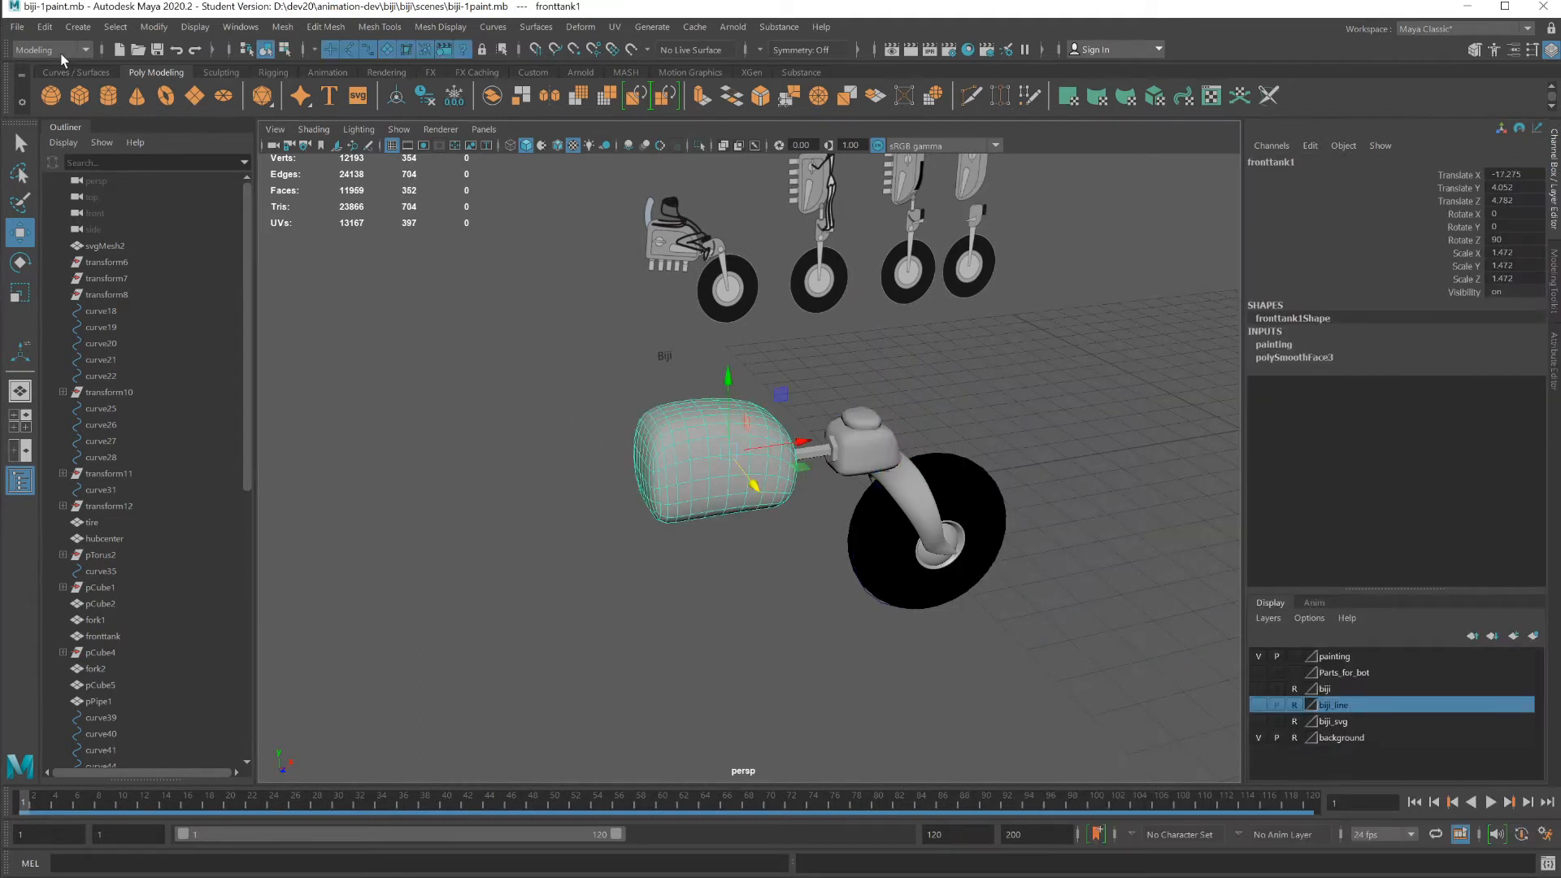
left_click(60, 52)
left_click(28, 135)
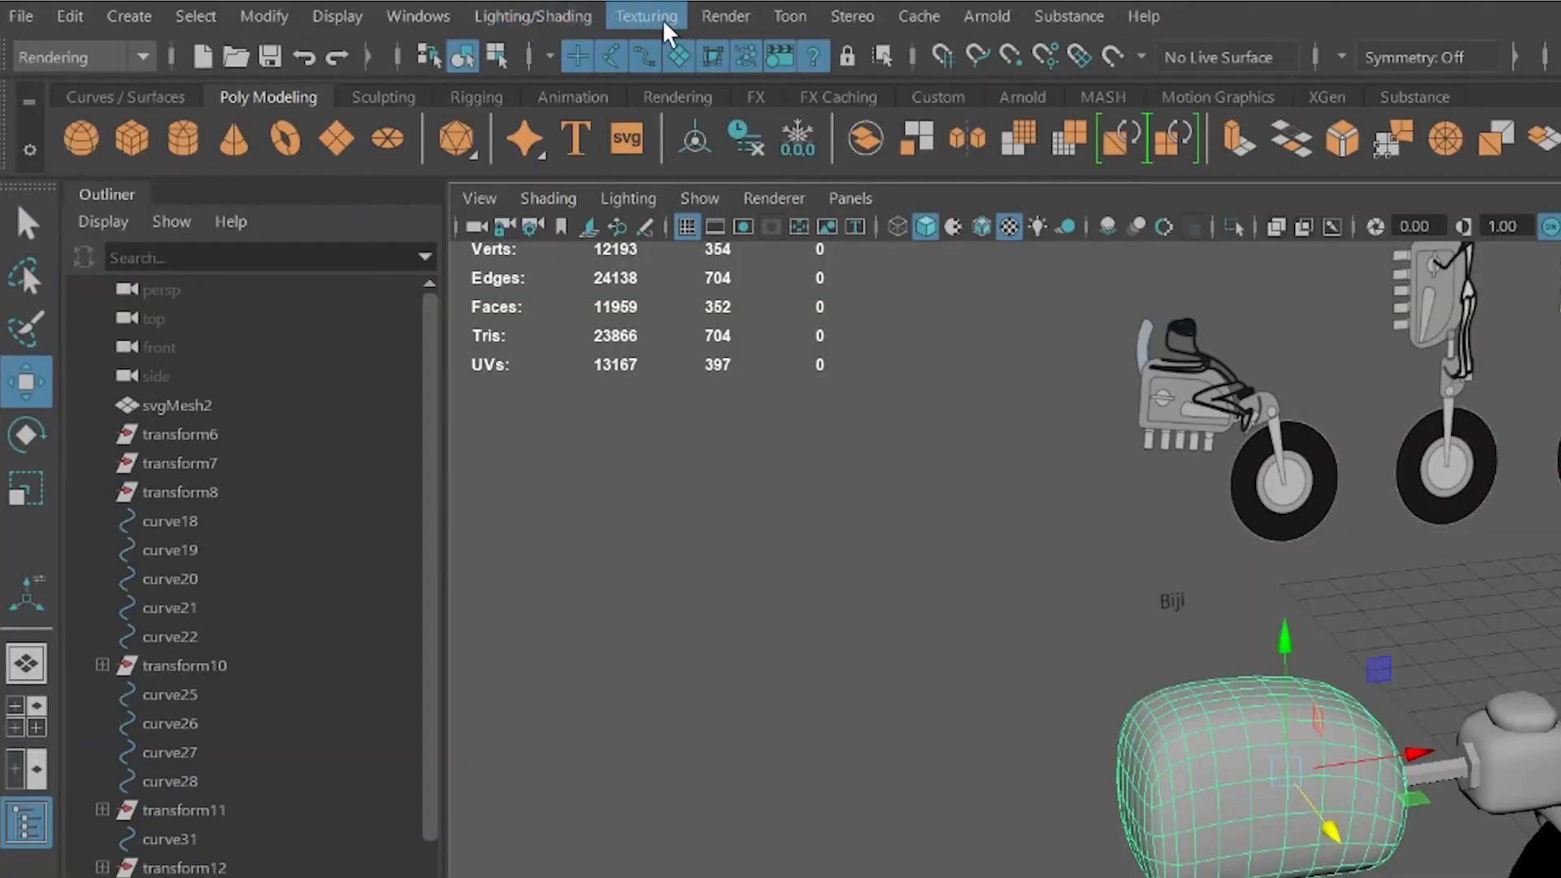
left_click(665, 33)
left_click(688, 43)
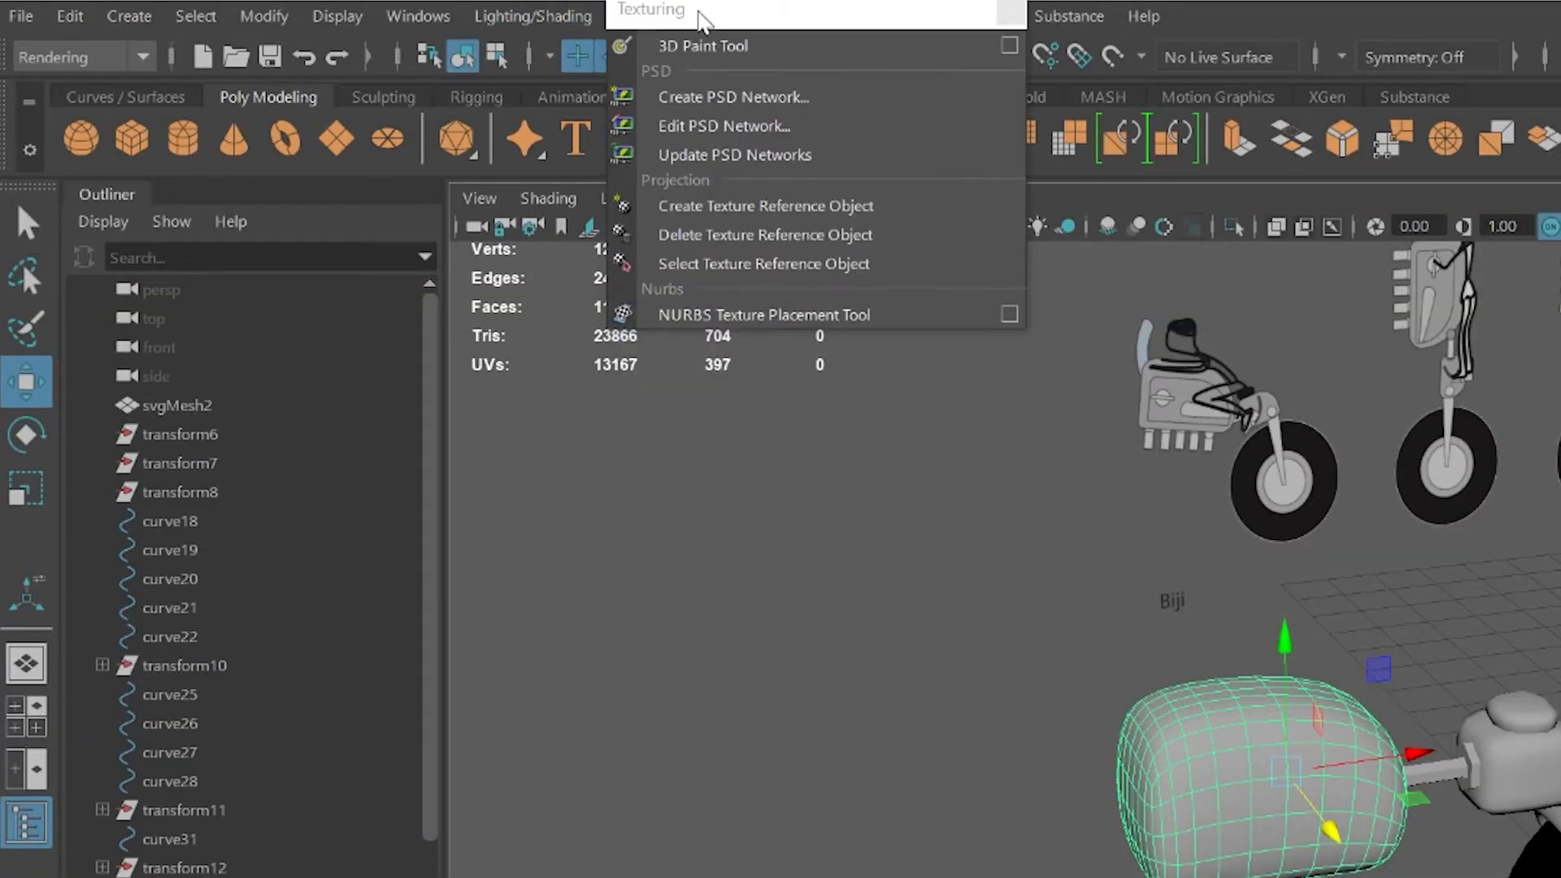
left_click_drag(698, 23, 724, 335)
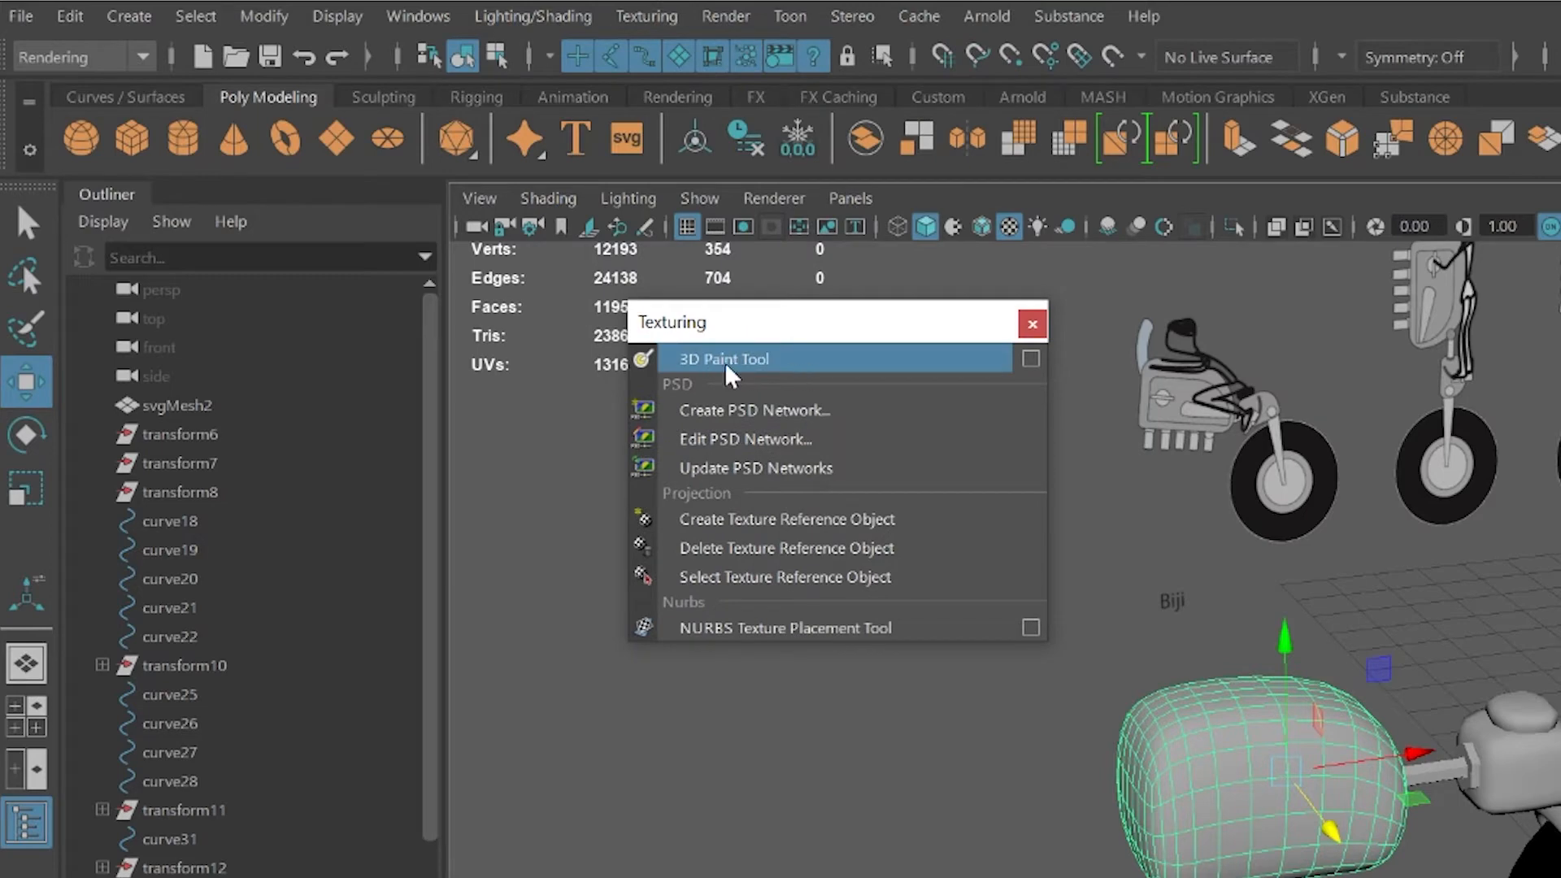
Step: Using the 3D Paint Tool, assign a 1024 x 1024 PNG color texture to the seat and flood it with blue at opacity 1.0
left_click(730, 375)
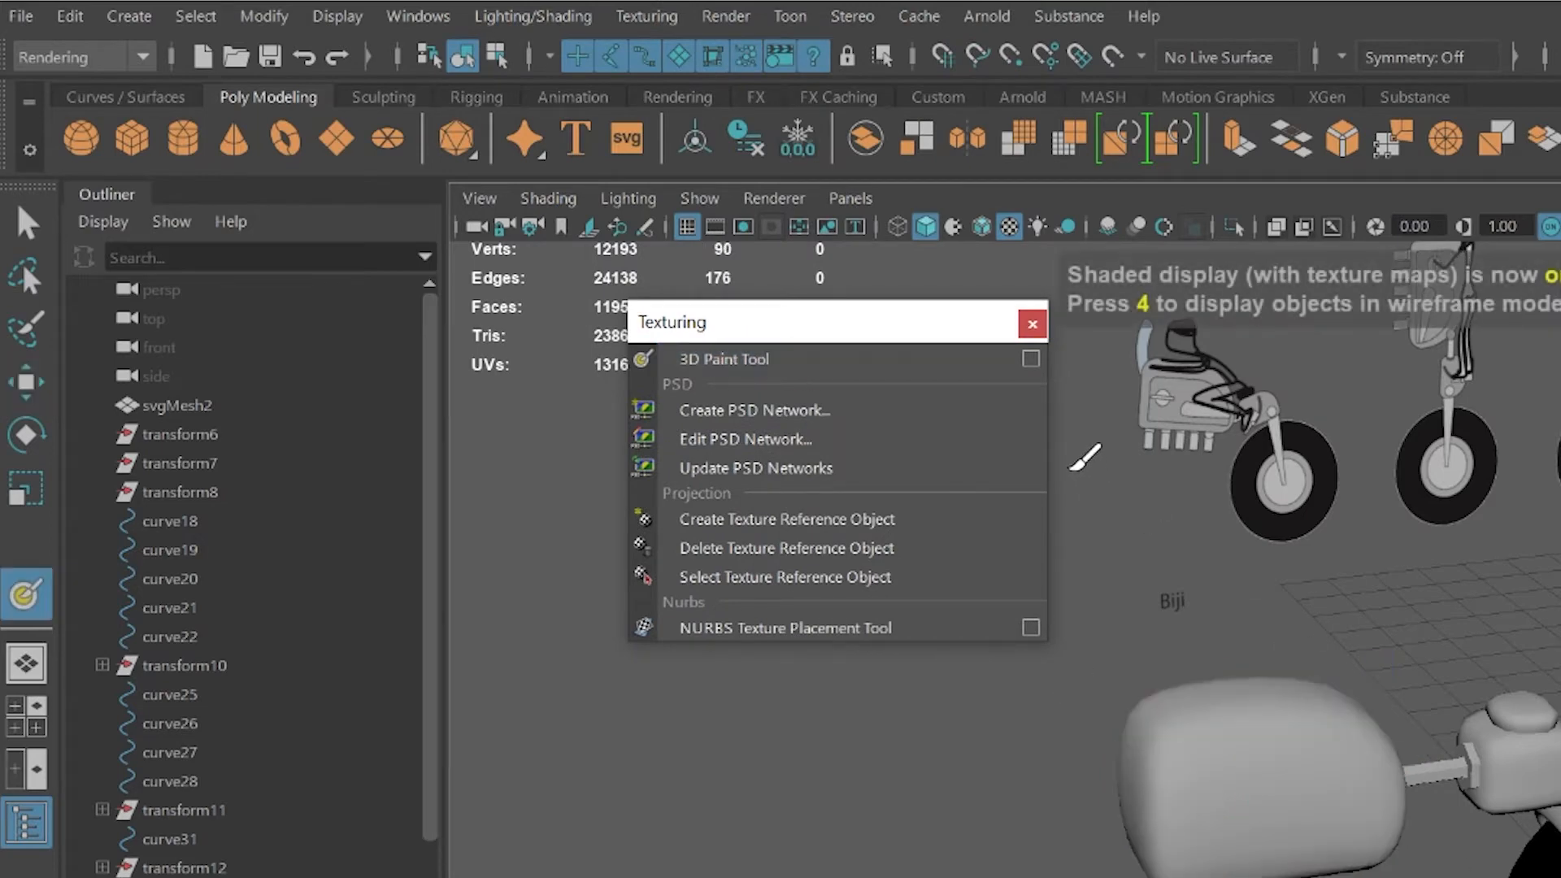
left_click(1031, 360)
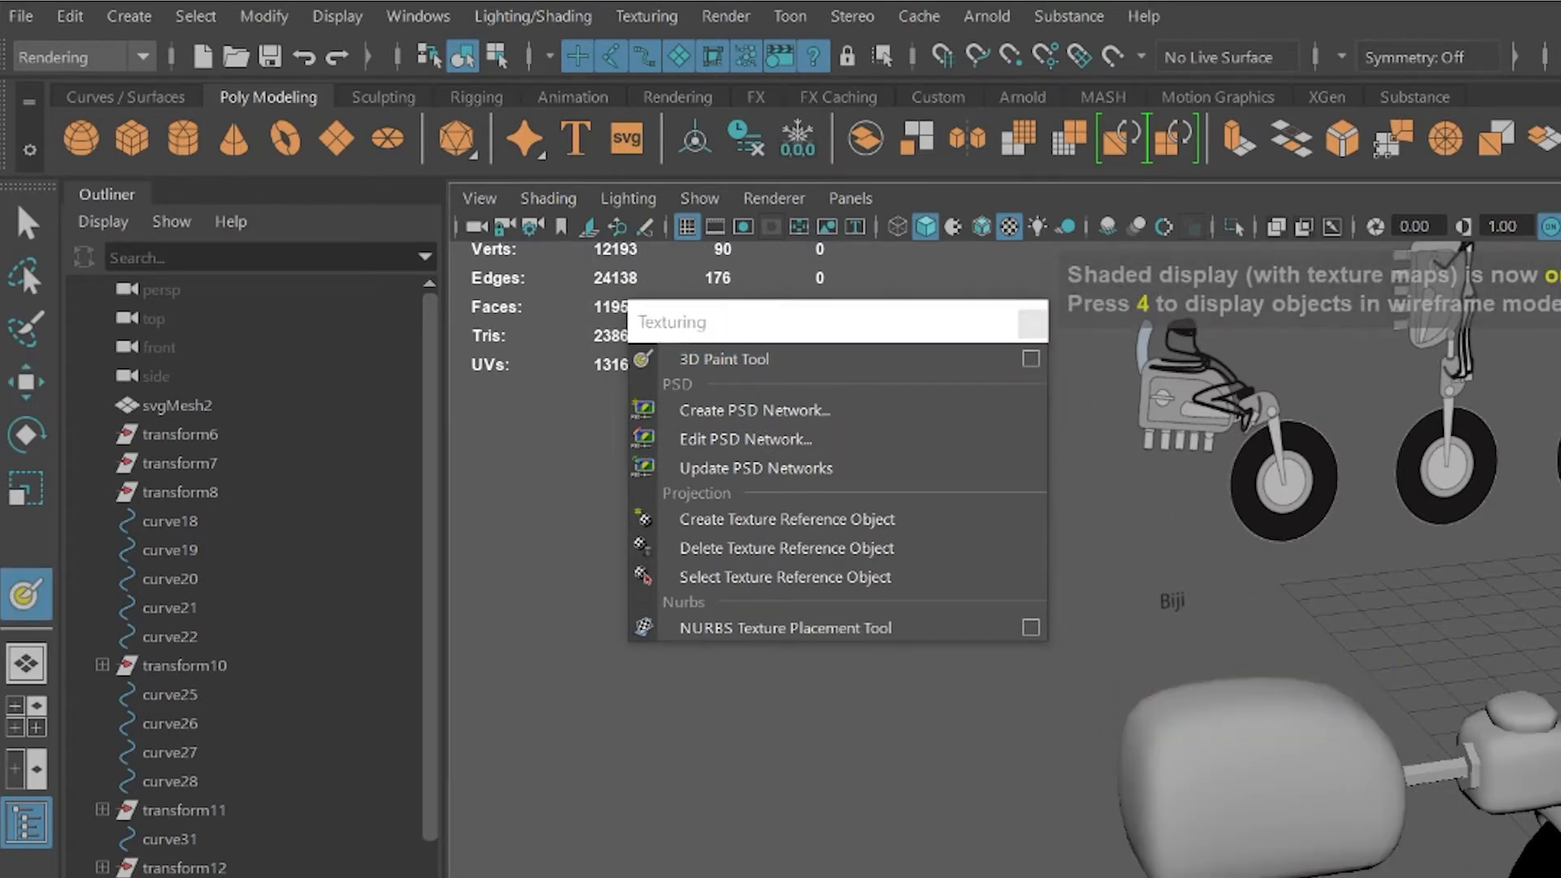
left_click_drag(1385, 158, 1305, 111)
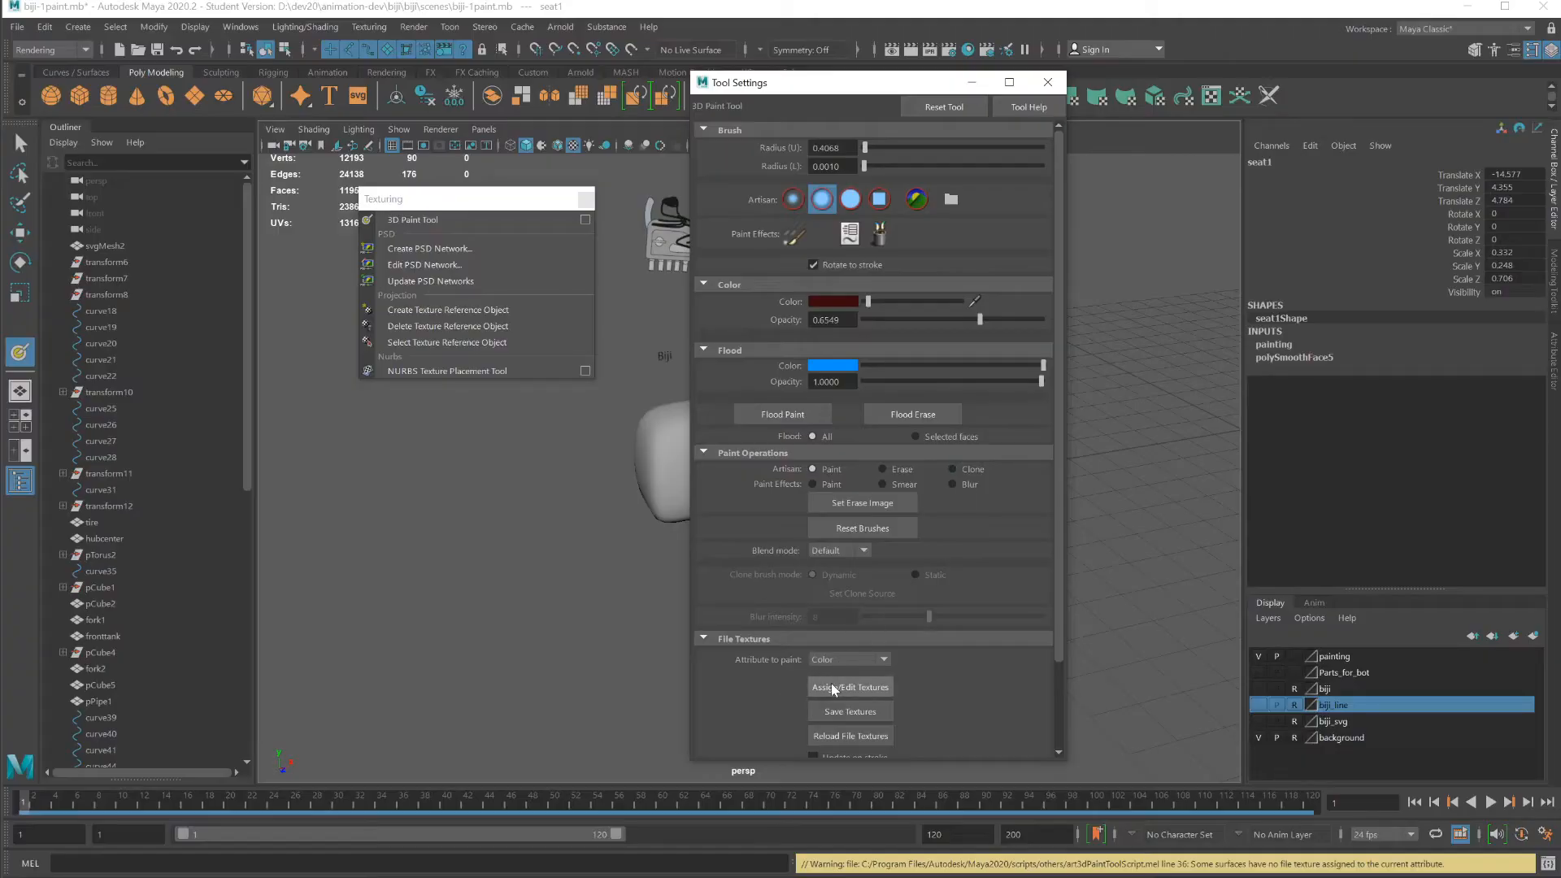
left_click(846, 690)
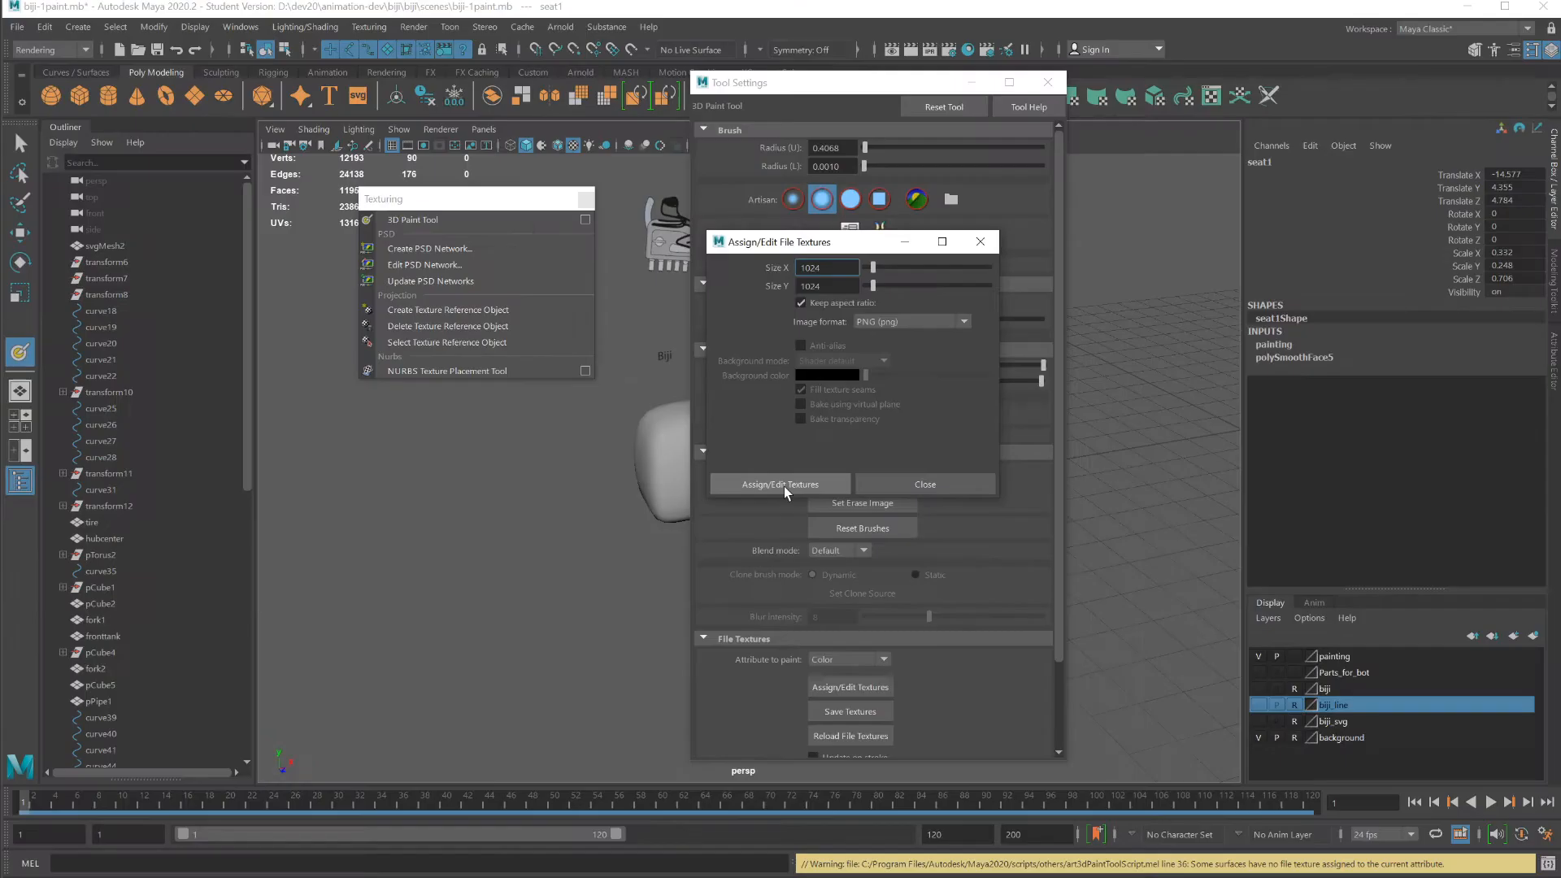
left_click(777, 391)
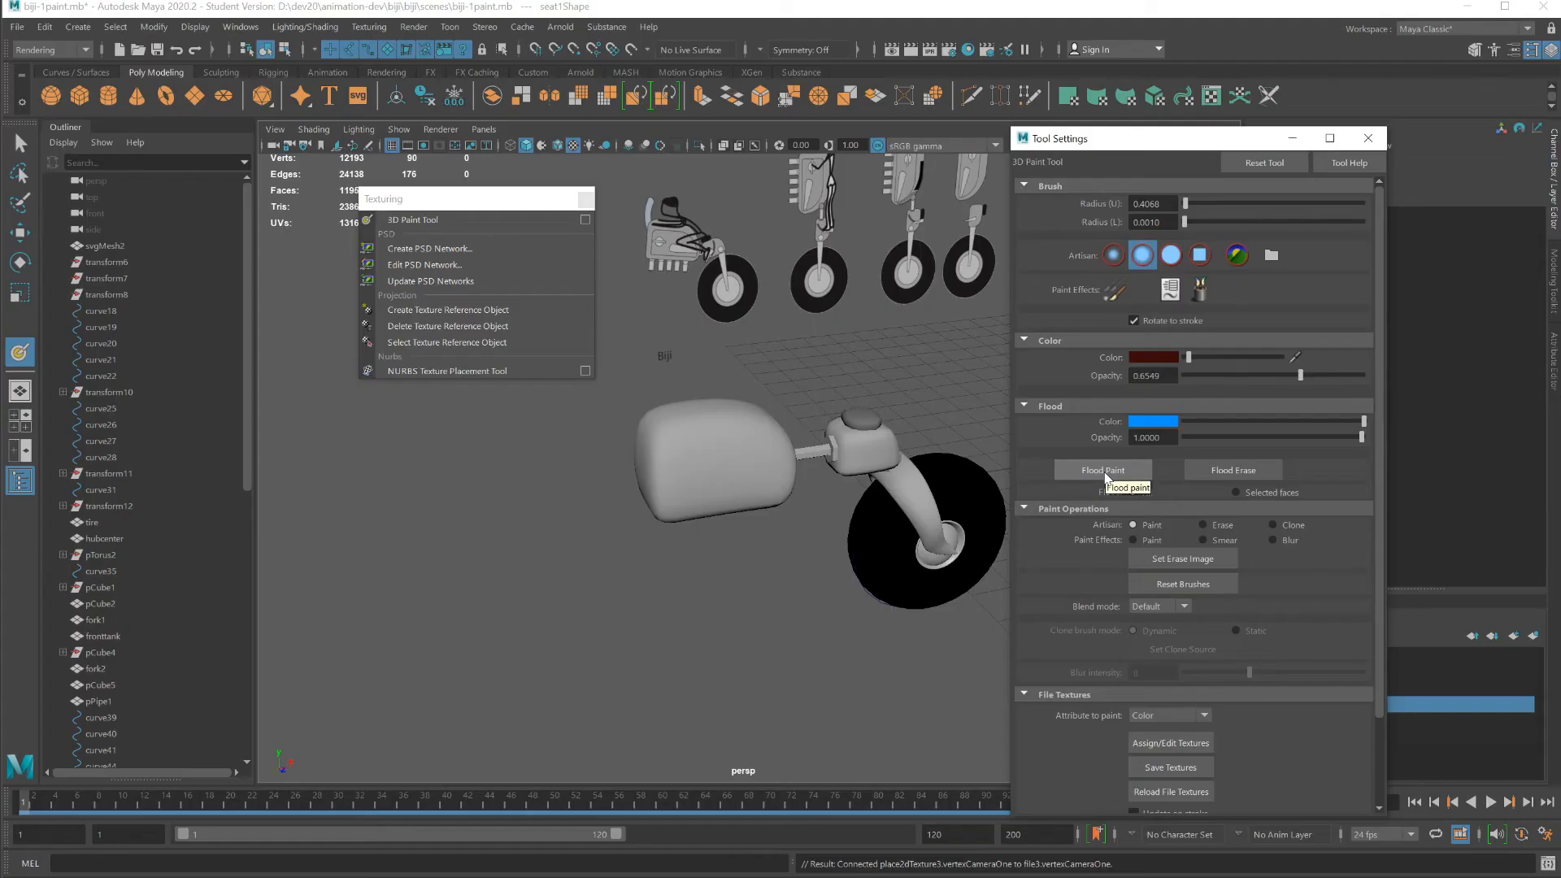
left_click(1105, 471)
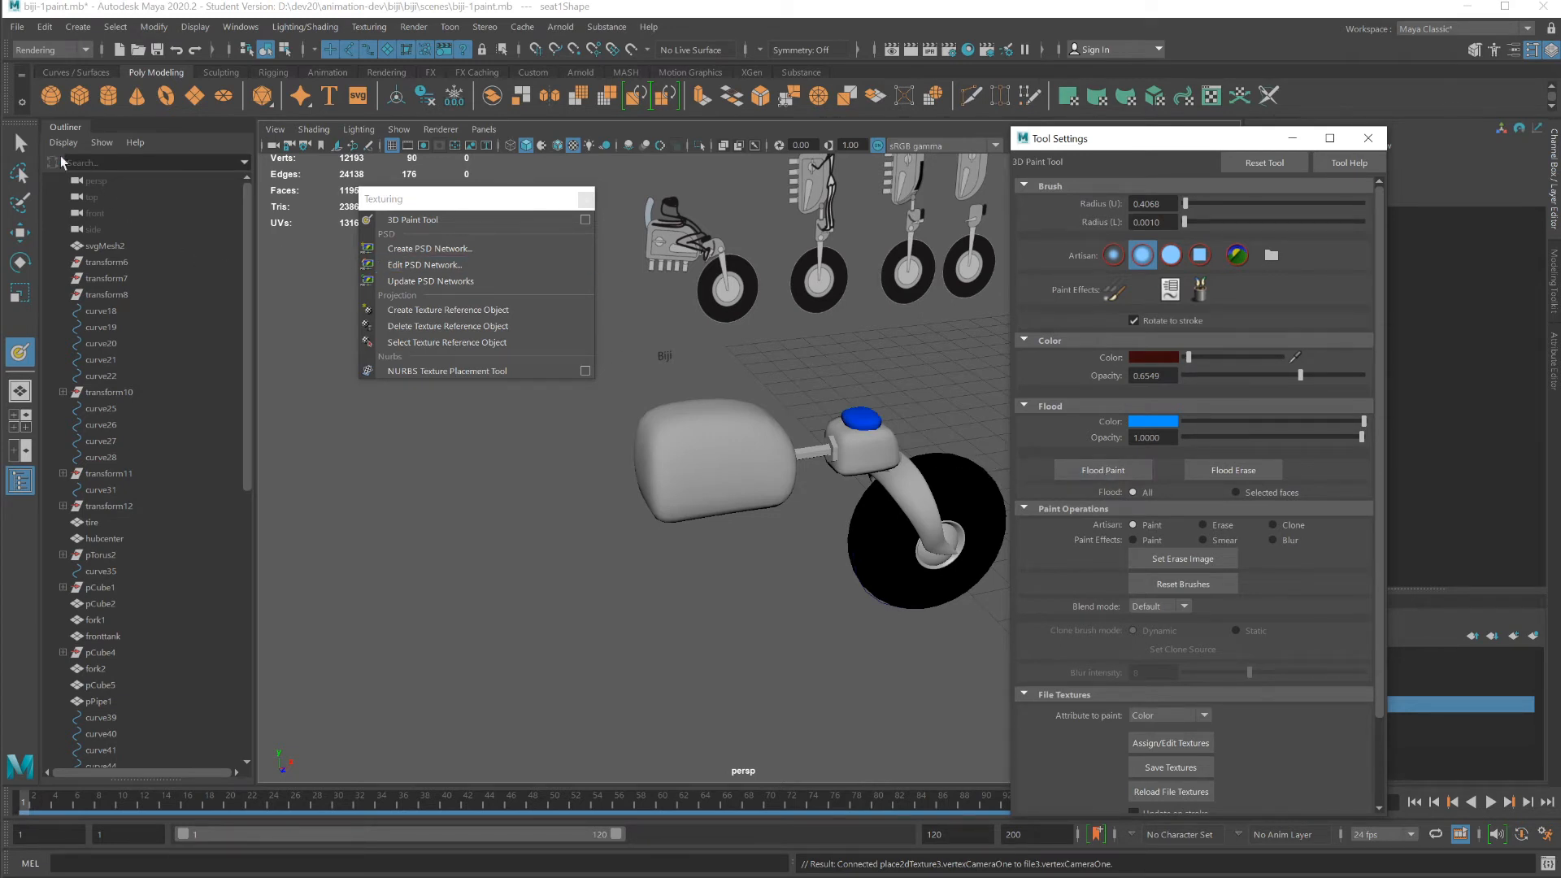
Step: Select the front tank with the Select tool and display its material attributes
left_click(20, 143)
left_click(725, 439)
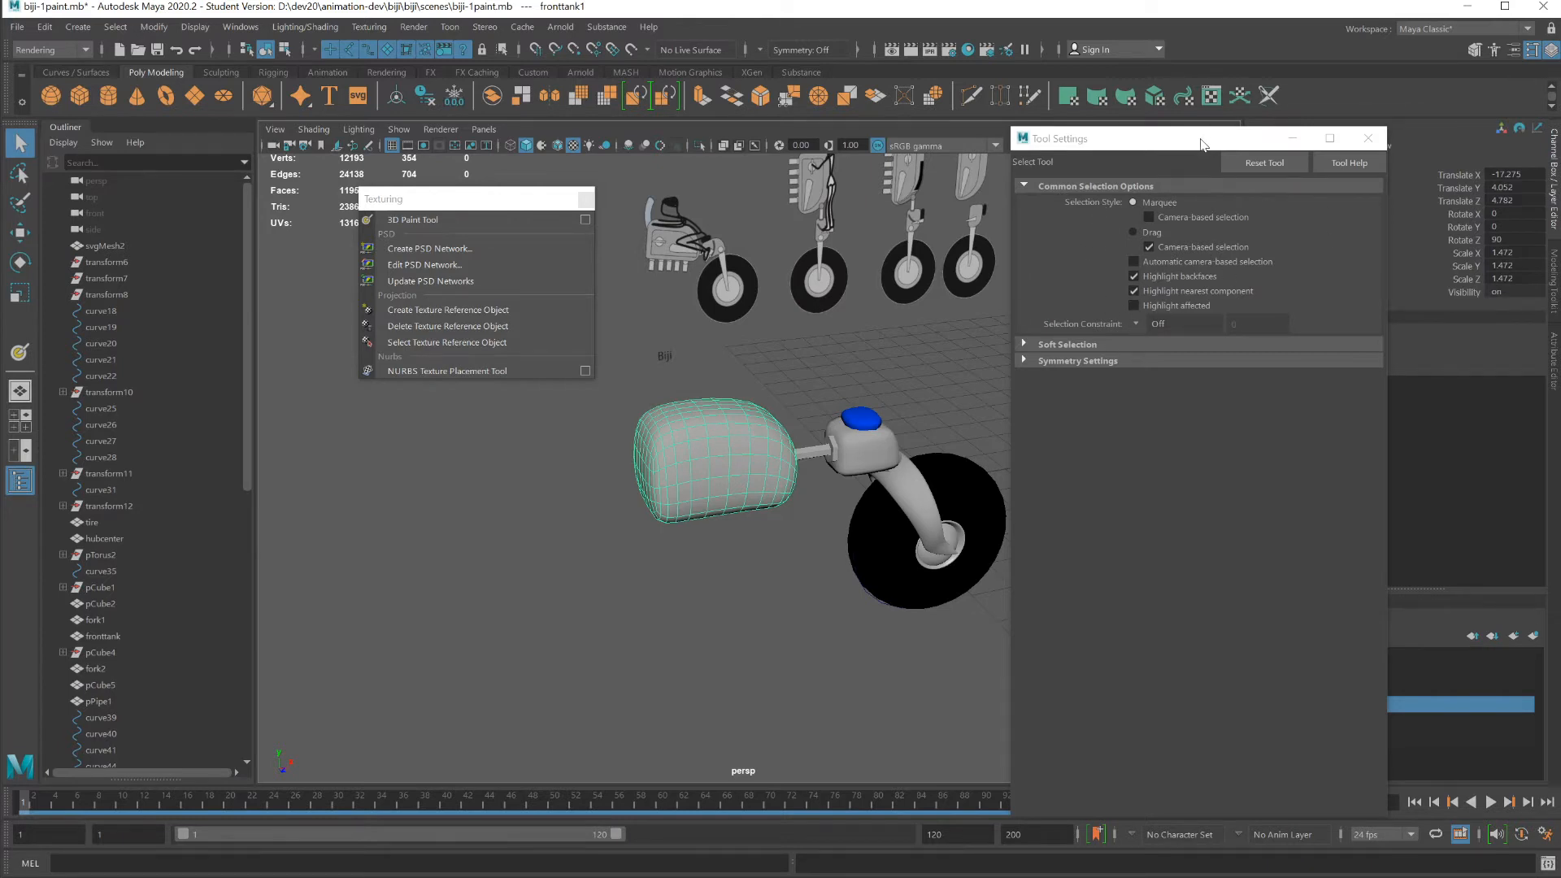
left_click_drag(1202, 144, 1115, 298)
key("ctrl+a")
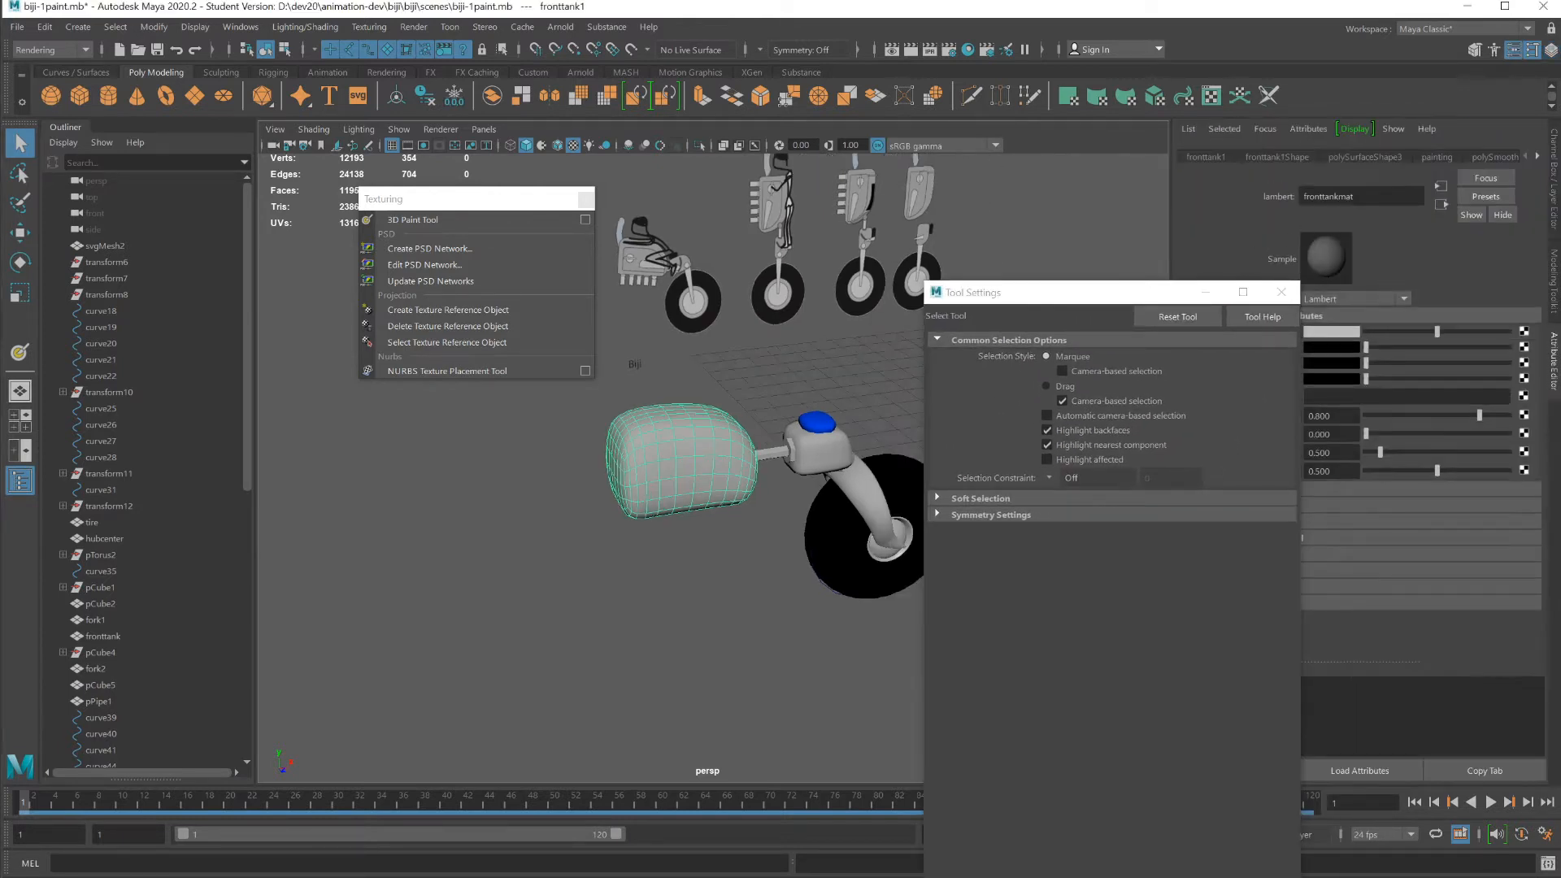
scroll(674, 465, "up", 3)
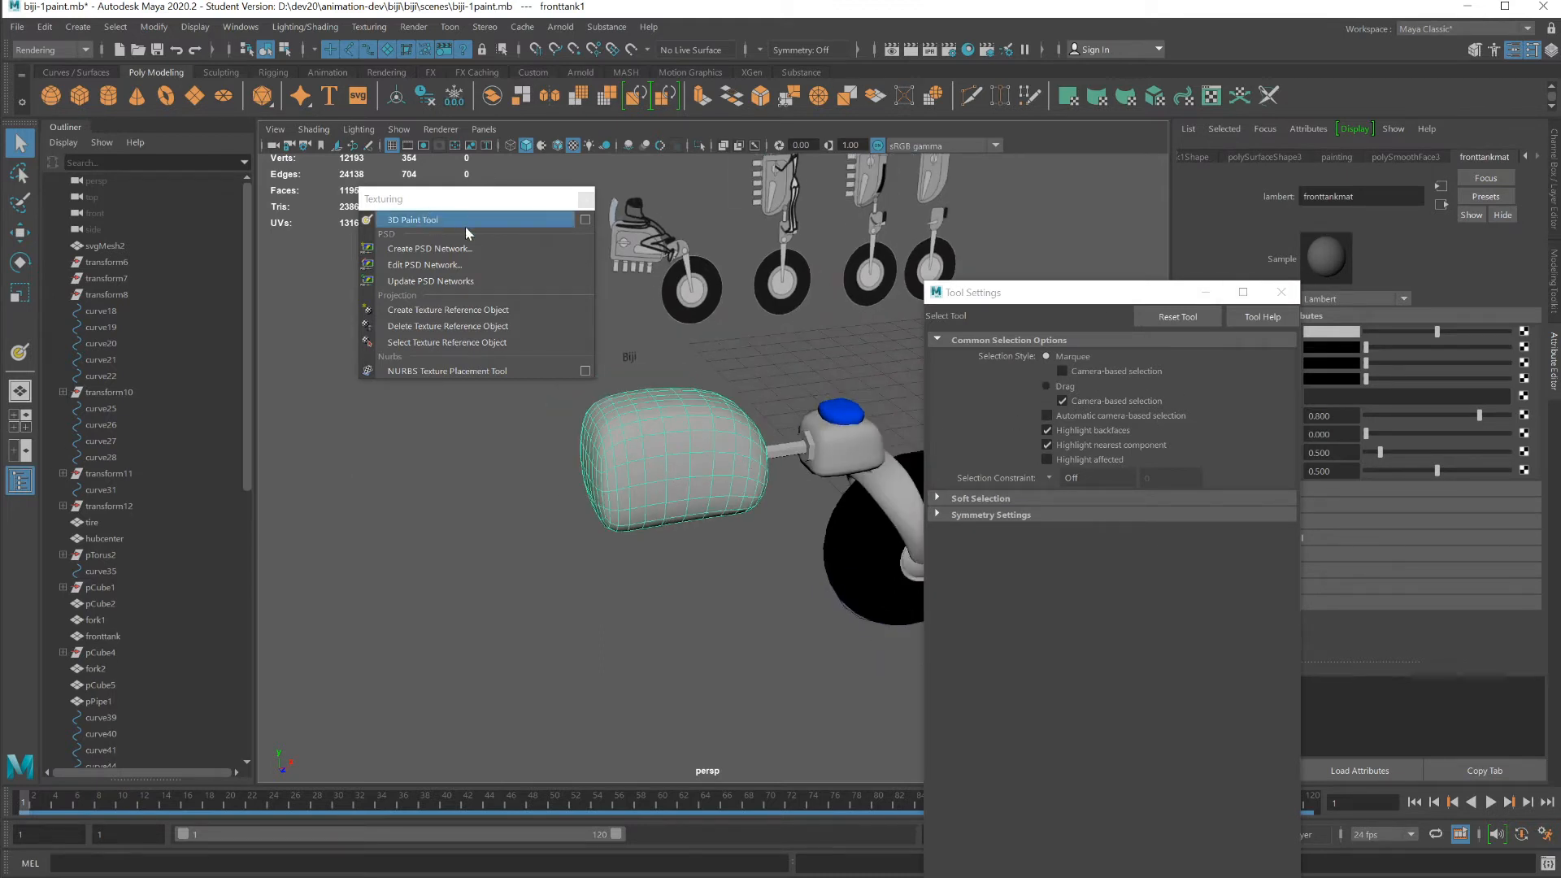
Step: Activate the 3D Paint Tool for the front tank and assign it a paintable color texture file
left_click(413, 219)
left_click_drag(1019, 303, 909, 97)
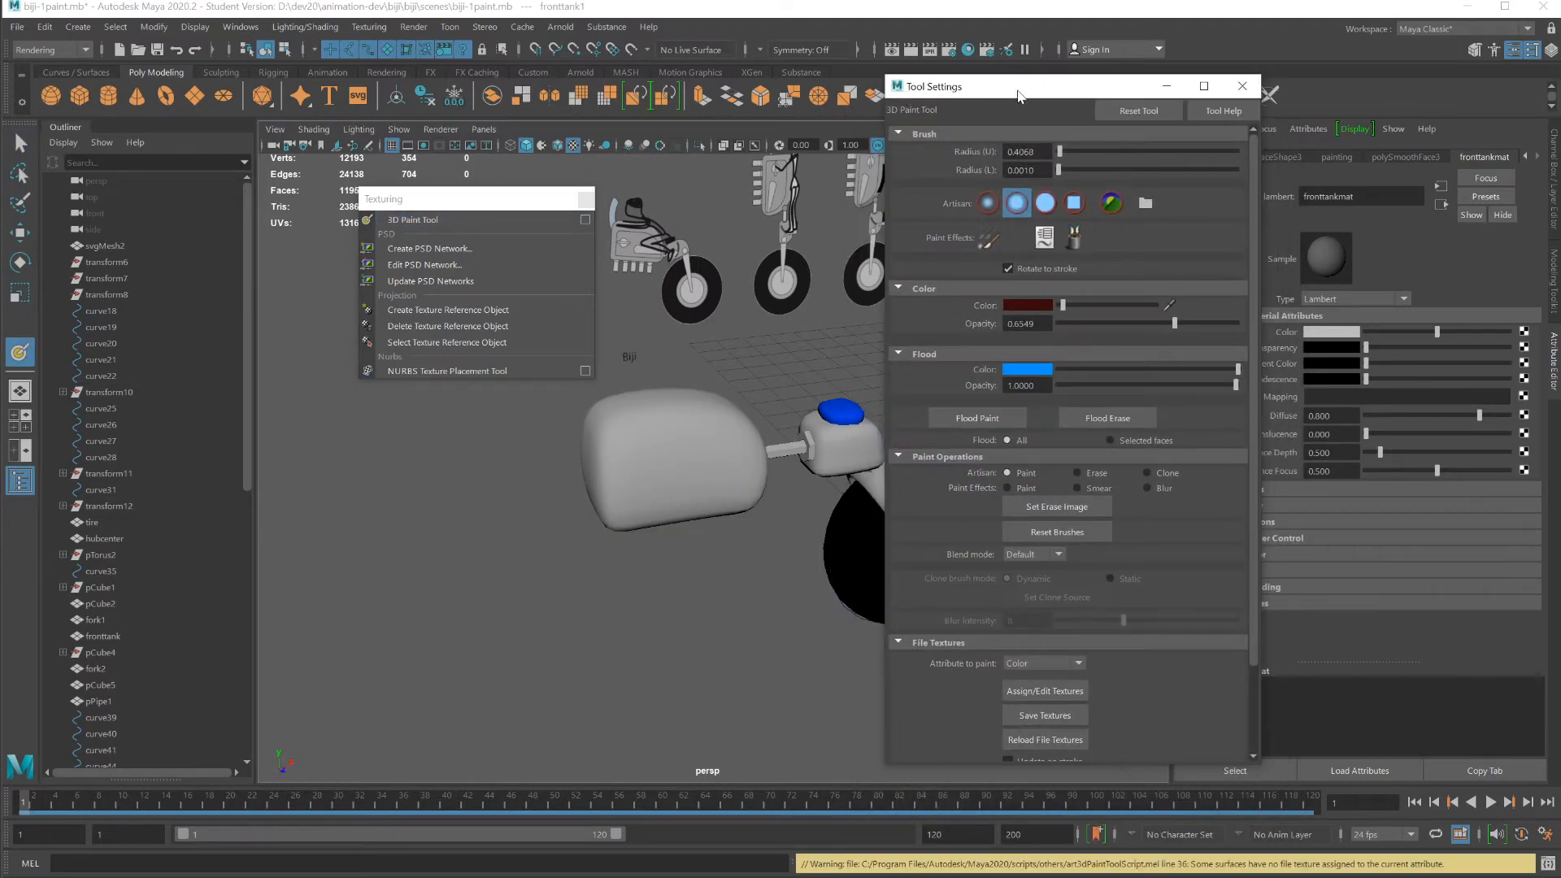
scroll(1061, 525, "down", 3)
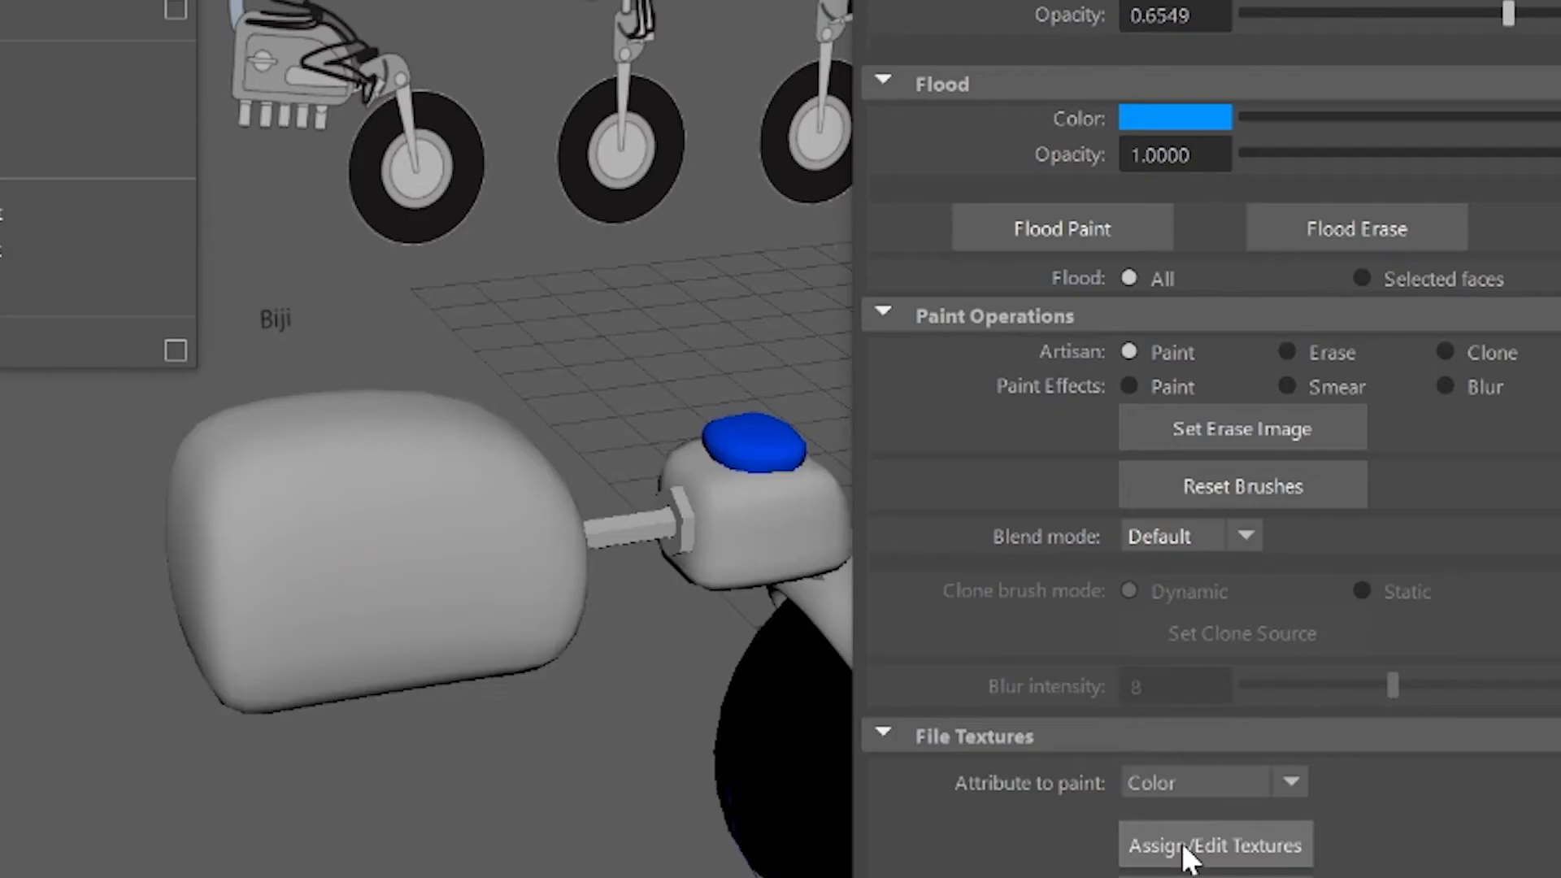
left_click(1020, 595)
left_click(629, 624)
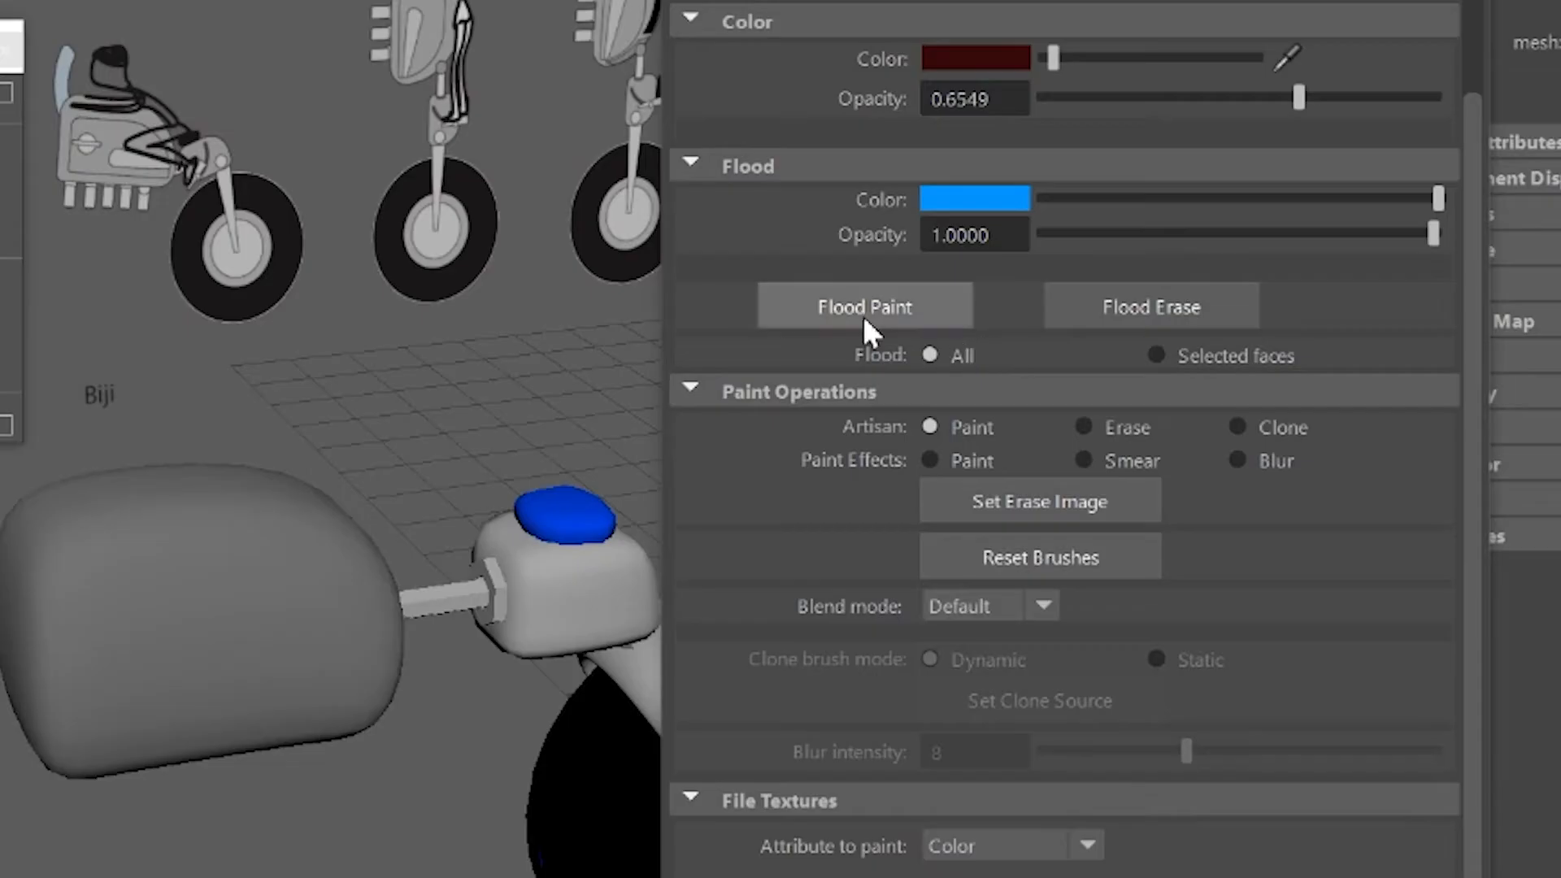
Step: Flood the front tank's color texture with blue at opacity 1.0
left_click(976, 318)
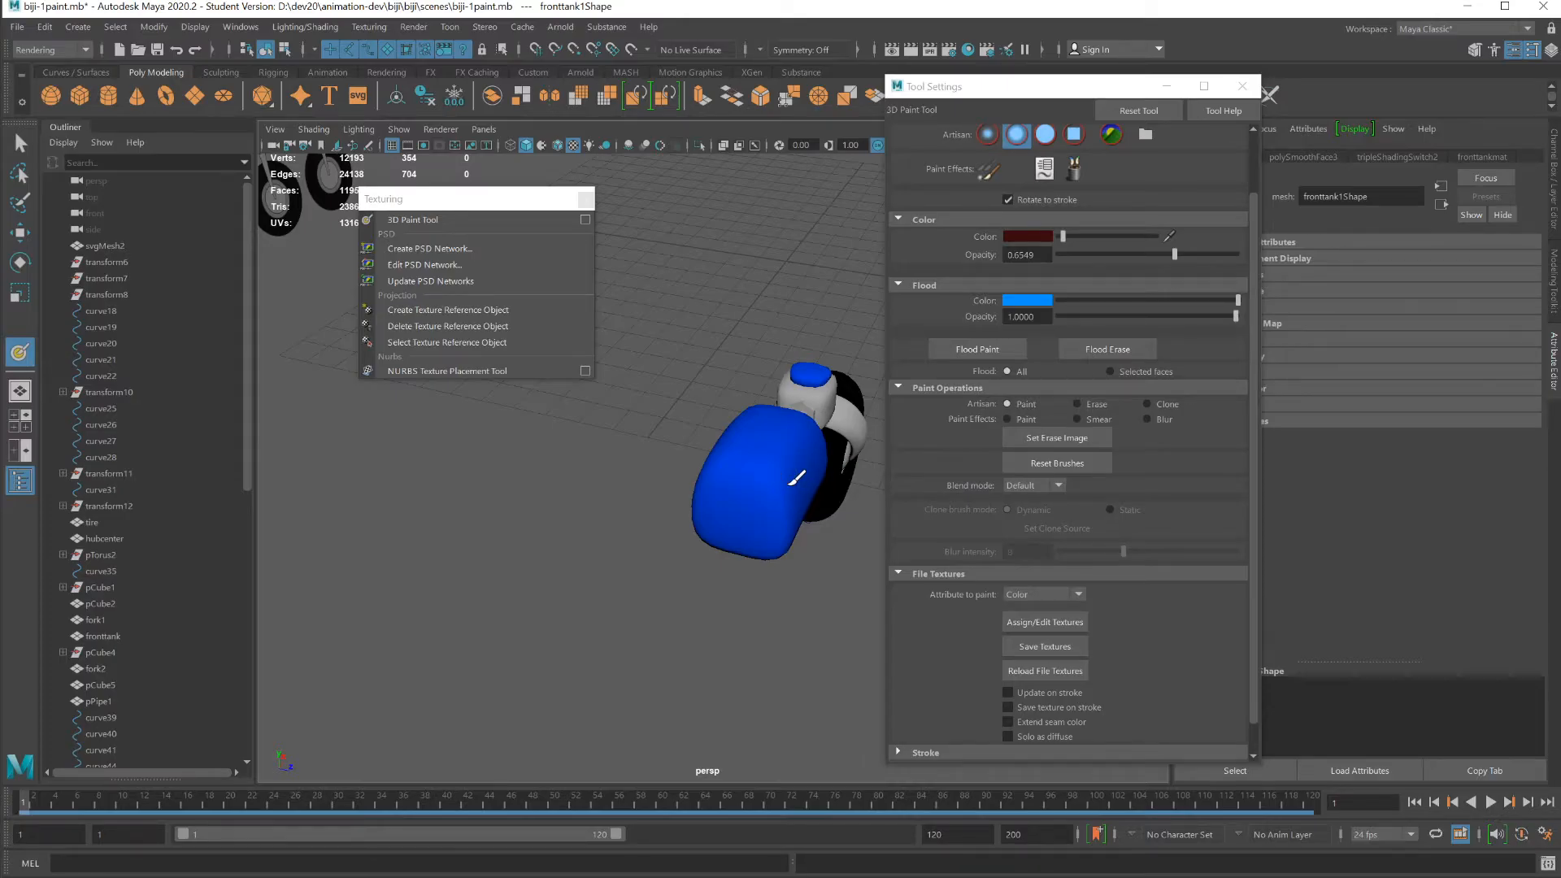
left_click_drag(791, 485, 783, 491)
key("ctrl+z")
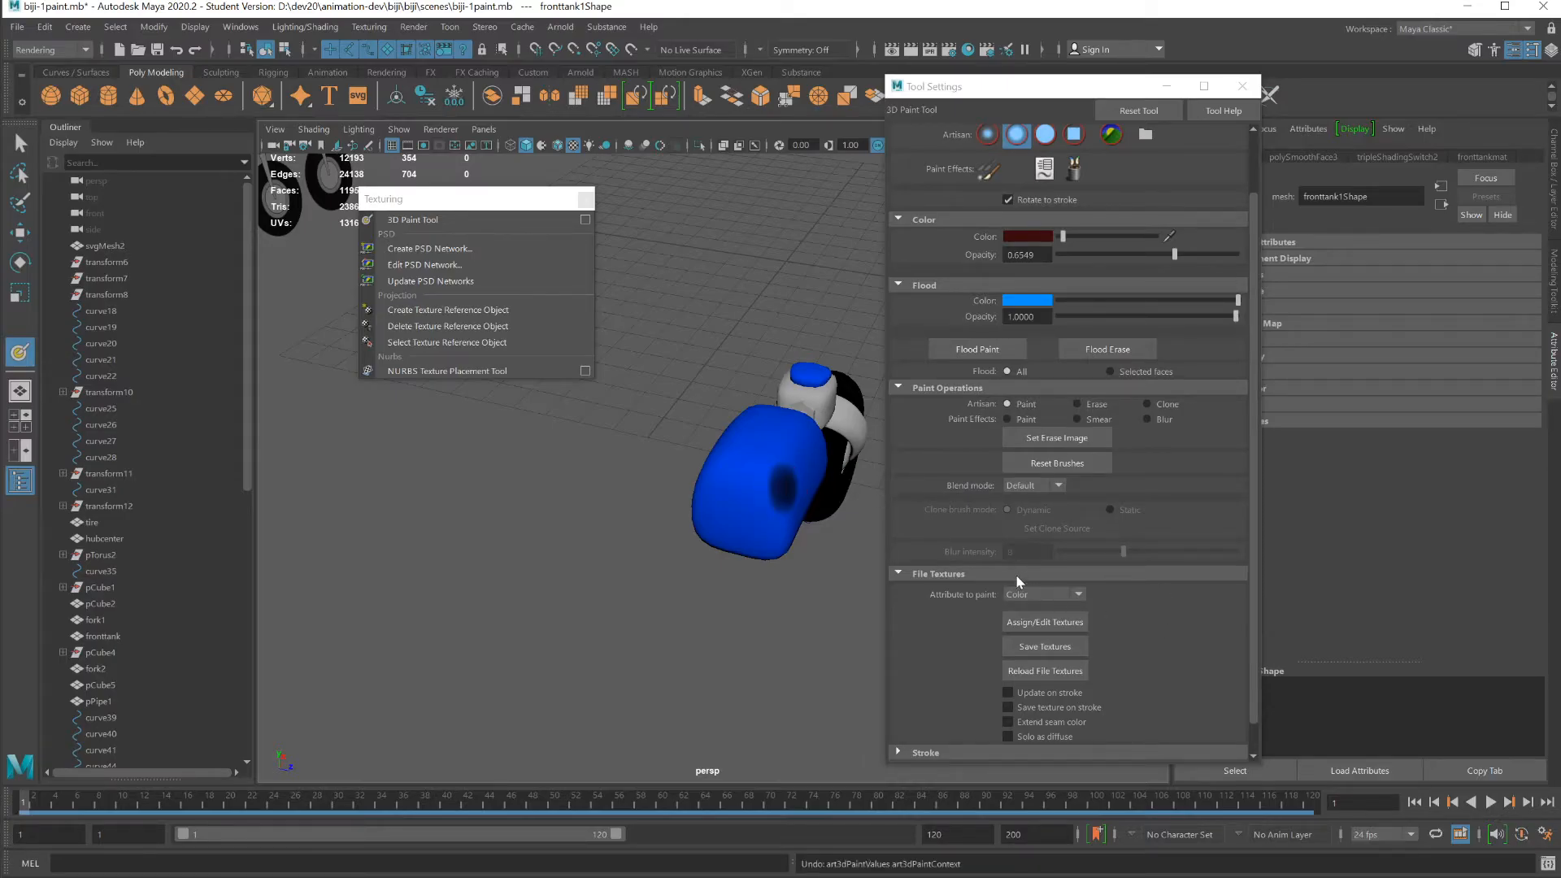
key("ctrl+z")
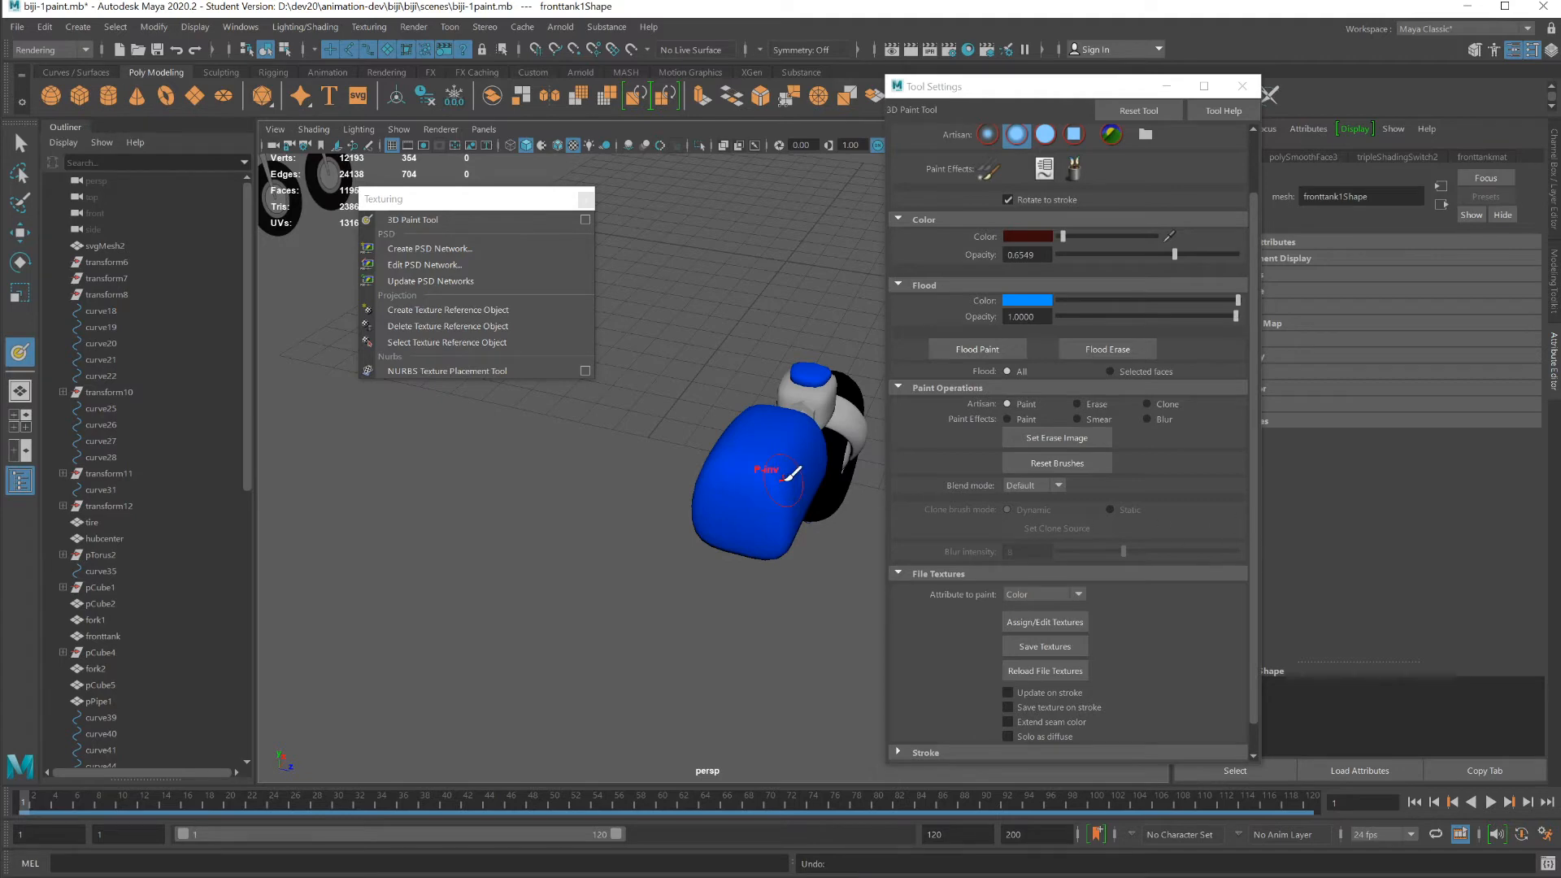
Step: In the 3D Paint Tool's stroke settings, keep Reflection enabled and set the reflection axis to Z
left_click_drag(1256, 437, 1253, 562)
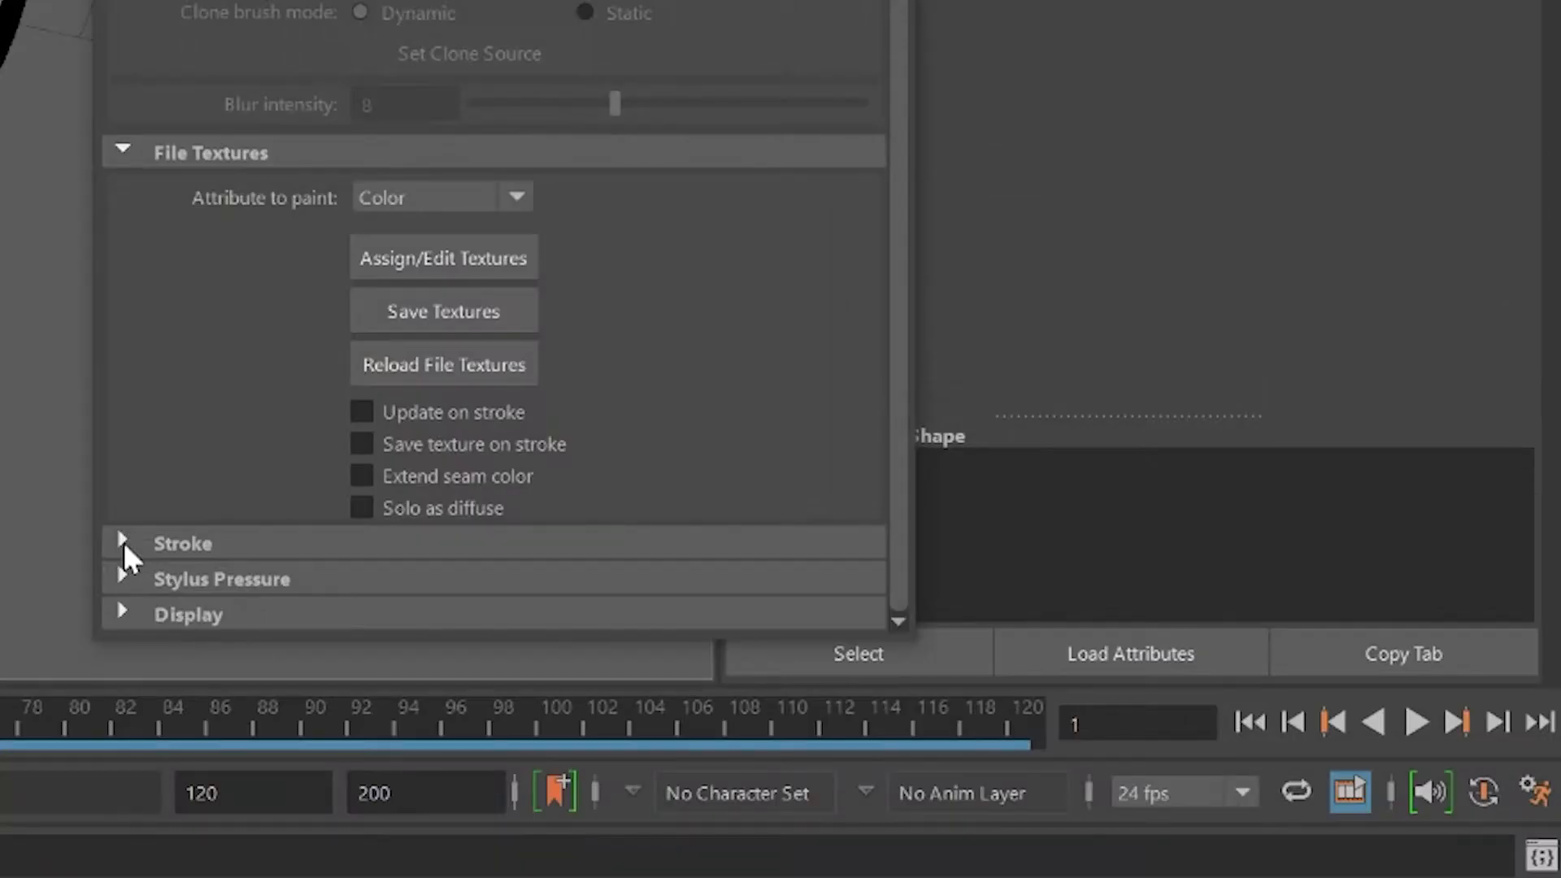
left_click(898, 720)
scroll(976, 684, "down", 3)
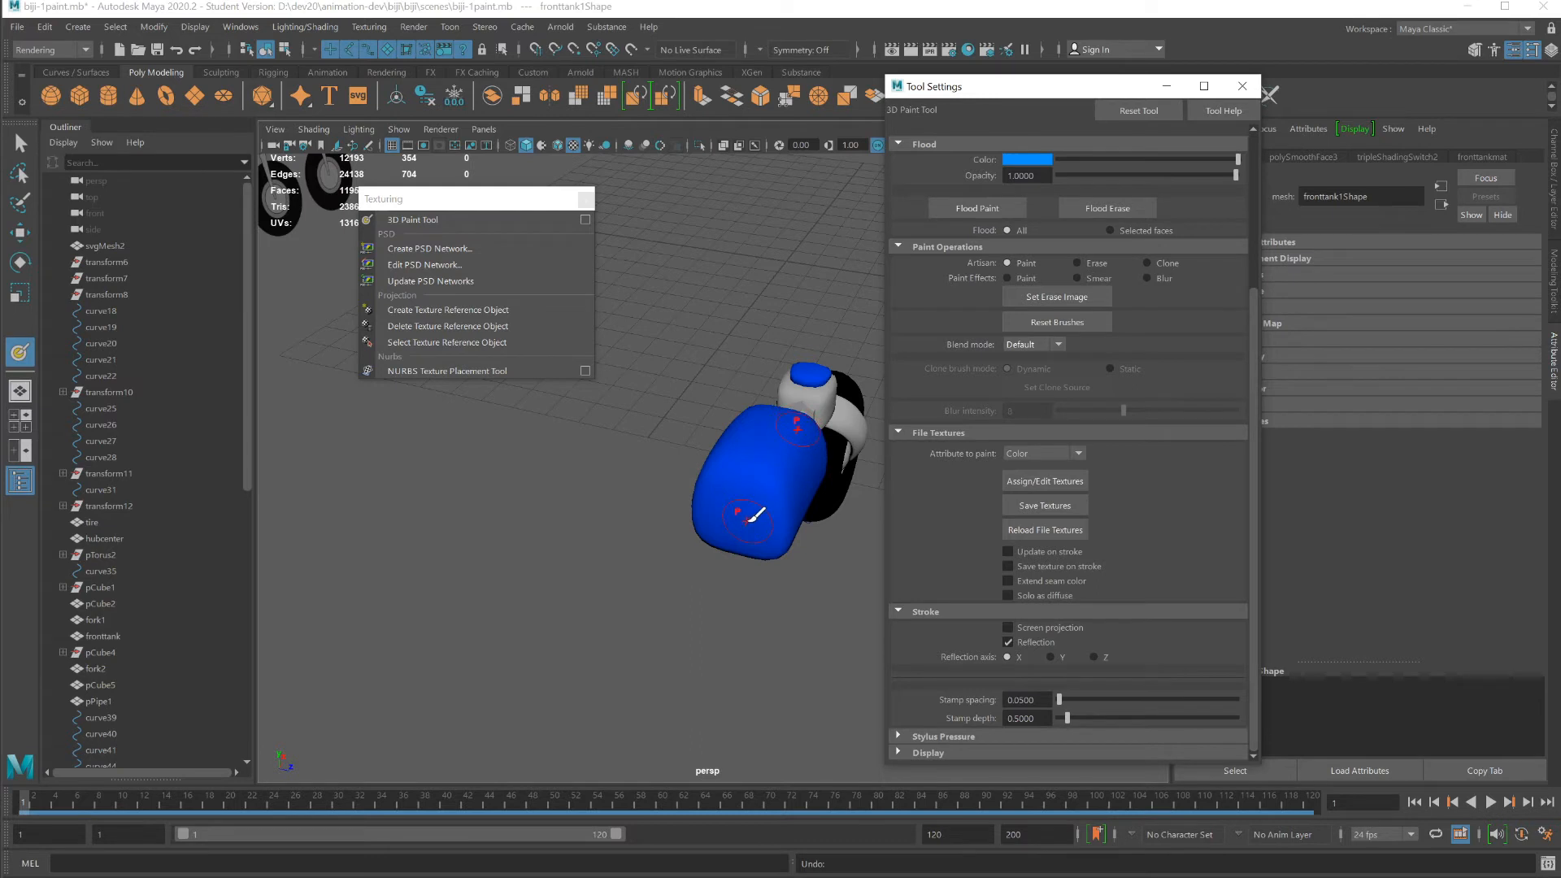
left_click(1050, 658)
left_click_drag(1254, 431, 1244, 205)
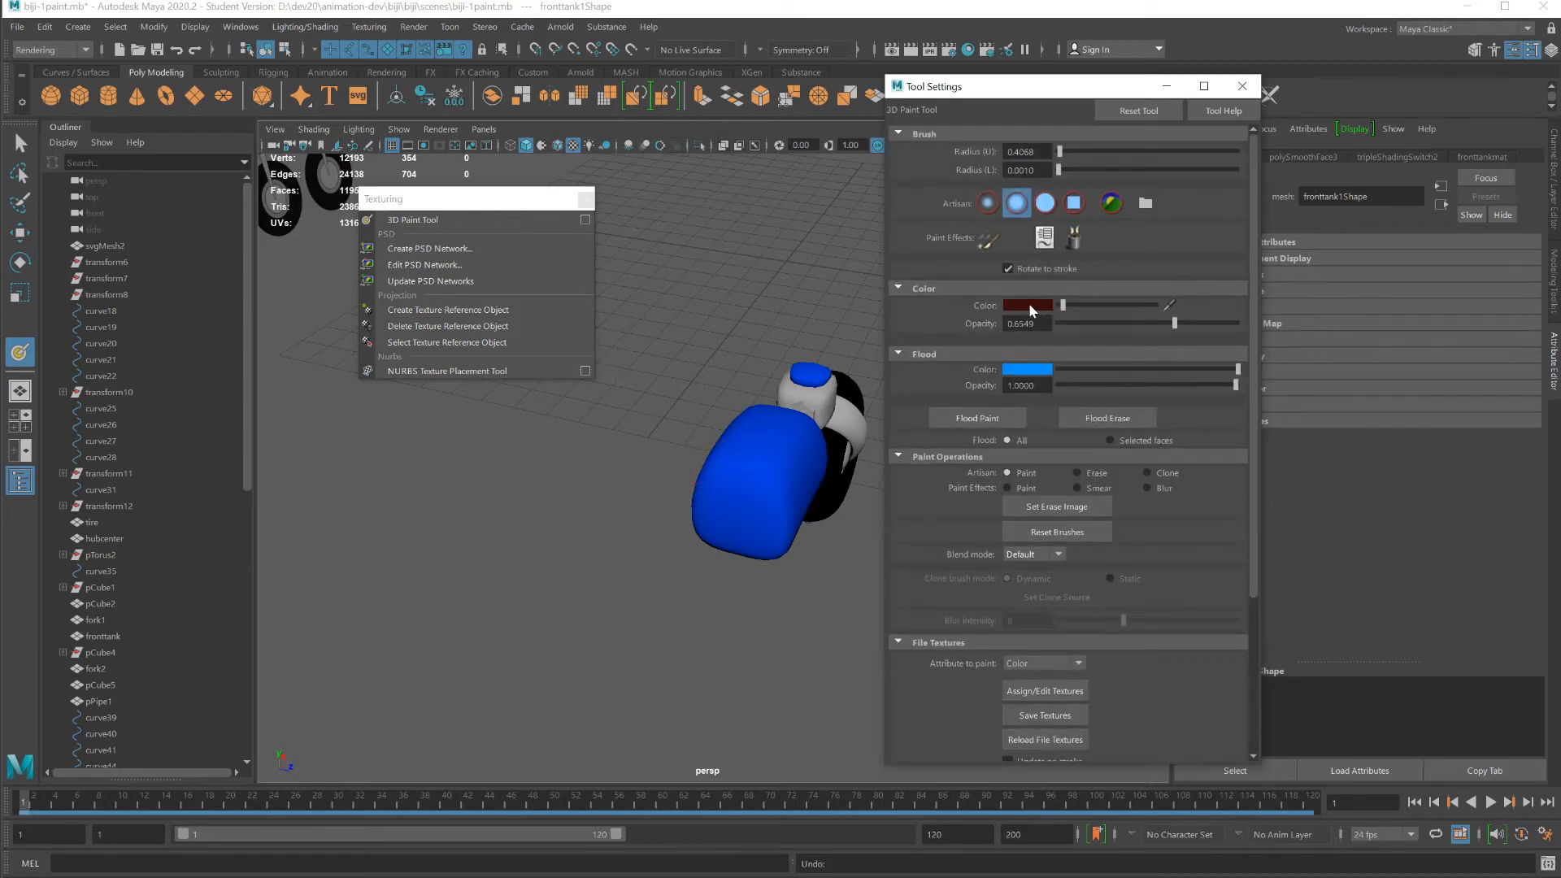
Step: Try painting mirrored dark strokes along the front tank's lower side at opacity 0.6549, reducing the brush radius to 0.1499
mouse_move(734, 397)
left_mouse_down("alt")
mouse_move(606, 426)
mouse_move(618, 415)
mouse_move(725, 525)
mouse_move(705, 509)
left_mouse_up("alt")
scroll(725, 525, "up", 6)
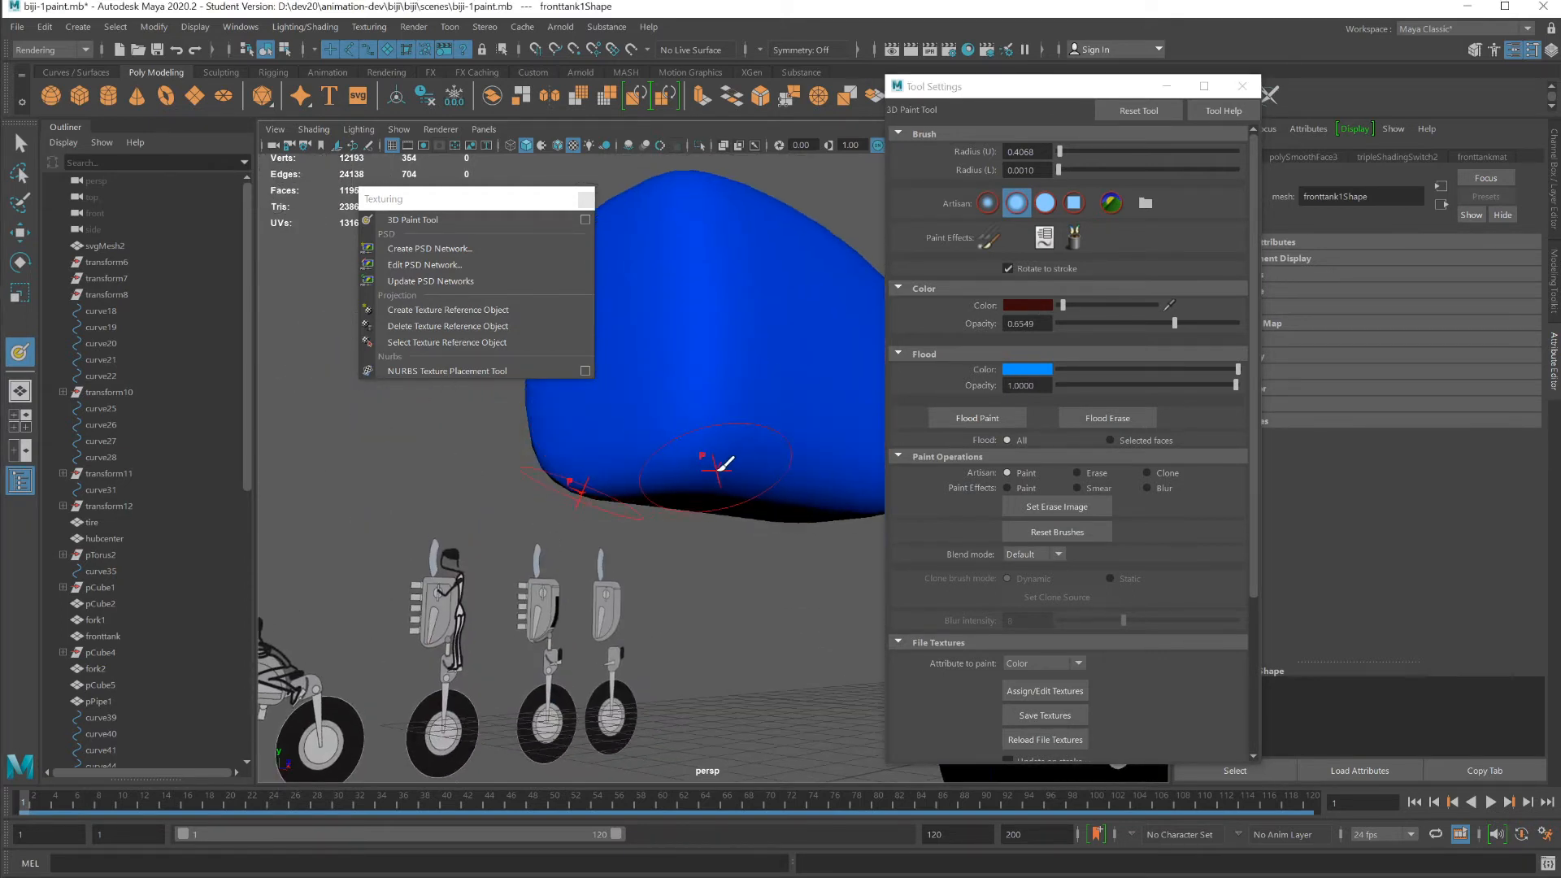
left_click(726, 467)
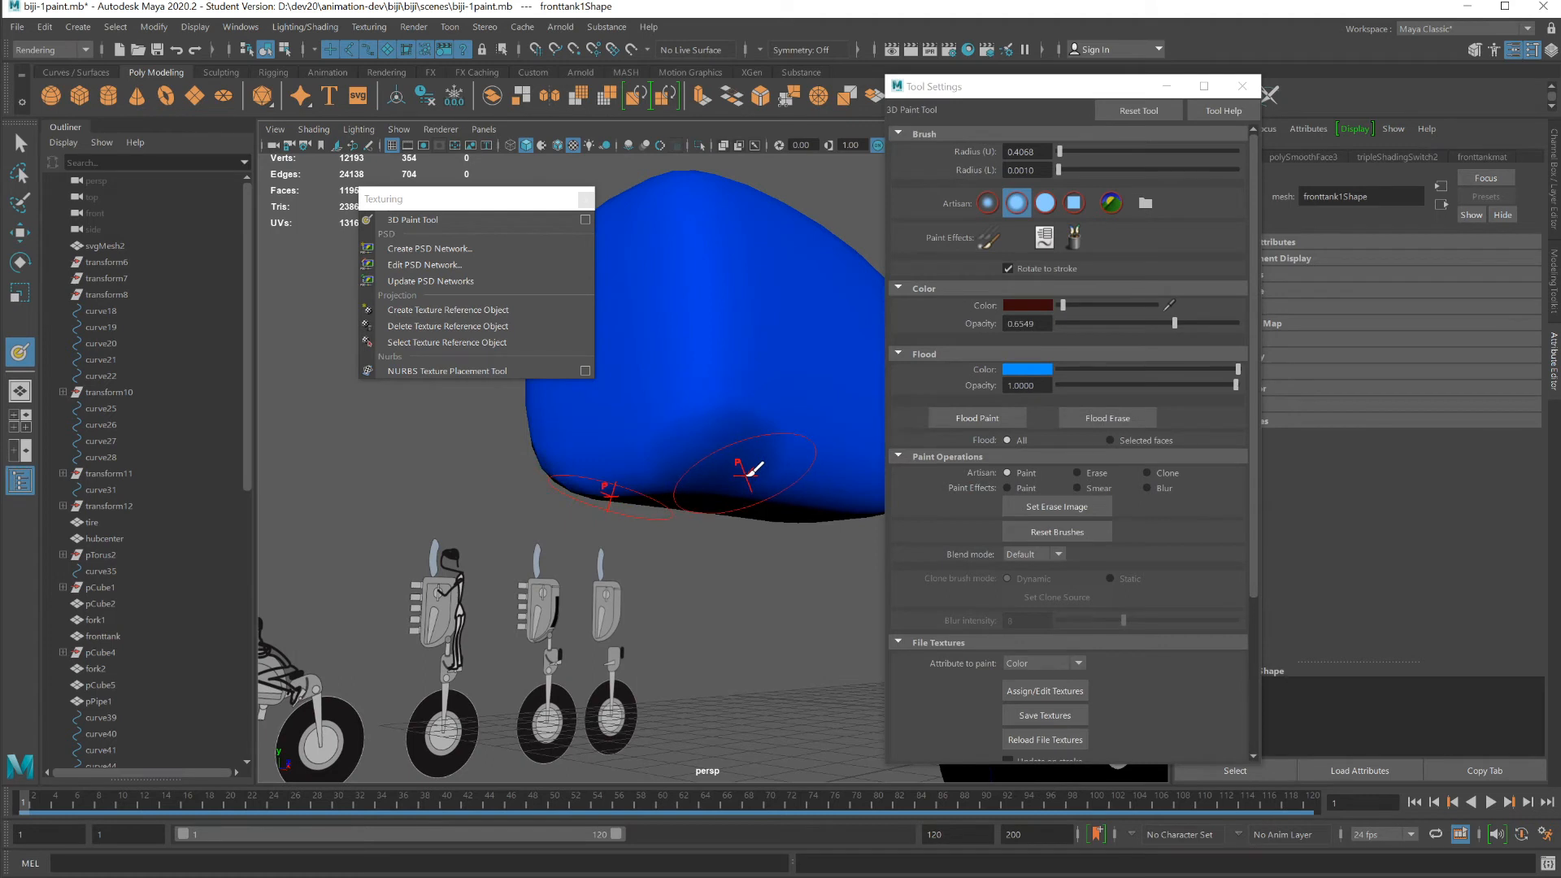
mouse_move(745, 475)
left_mouse_down()
mouse_move(725, 474)
mouse_move(723, 491)
left_mouse_up()
scroll(730, 484, "down", 4)
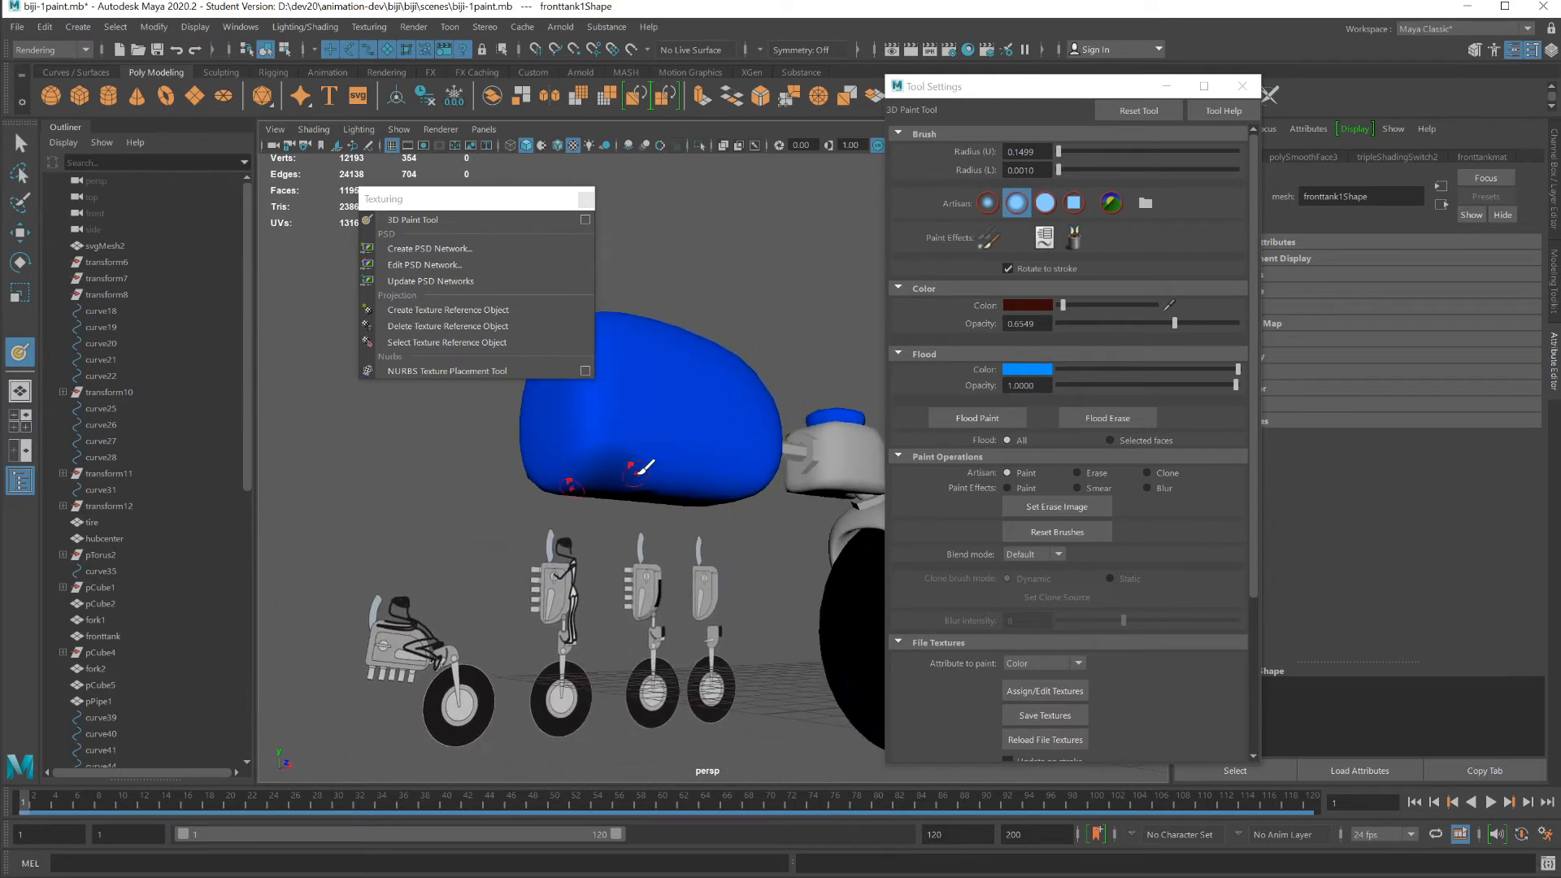
mouse_move(634, 473)
left_mouse_down()
mouse_move(695, 480)
mouse_move(616, 463)
mouse_move(655, 487)
left_mouse_up()
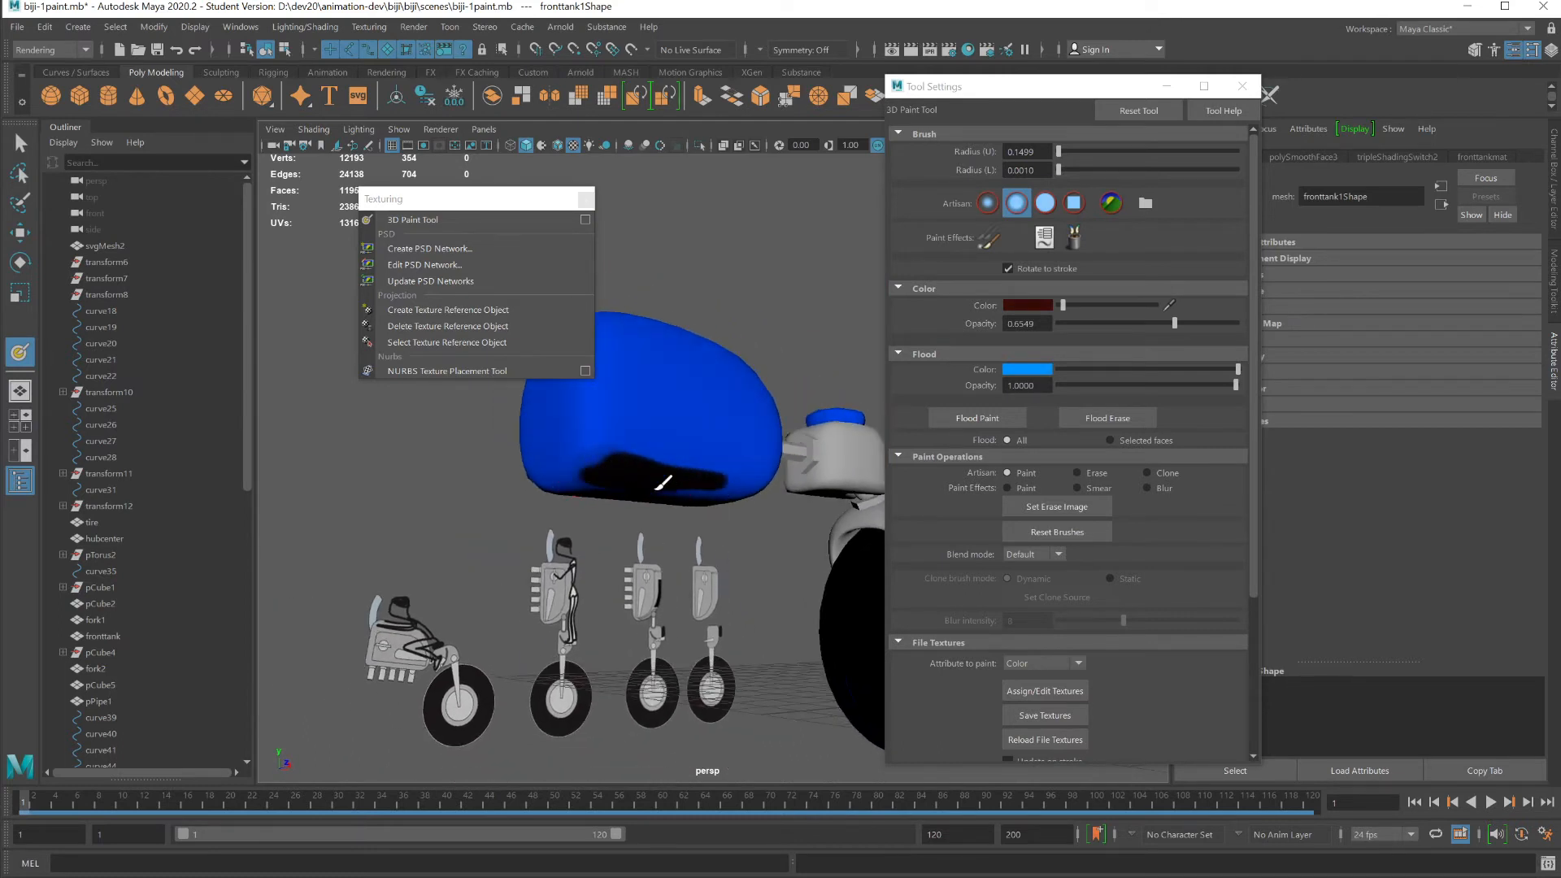
key("ctrl+z")
Step: Lower the paint opacity to 0.0941 and paint faint dark strokes along the front tank's lower side
left_click_drag(1174, 324, 1110, 324)
left_click_drag(614, 471, 684, 465)
mouse_move(683, 466)
left_mouse_down("alt")
mouse_move(731, 366)
mouse_move(774, 401)
left_mouse_up("alt")
key("ctrl+z")
left_click_drag(1110, 324, 1075, 323)
left_click_drag(735, 455, 701, 529)
mouse_move(701, 533)
left_mouse_down()
mouse_move(538, 532)
mouse_move(569, 535)
left_mouse_up()
mouse_move(565, 540)
left_mouse_down()
mouse_move(536, 591)
mouse_move(553, 581)
mouse_move(476, 557)
mouse_move(529, 555)
left_mouse_up()
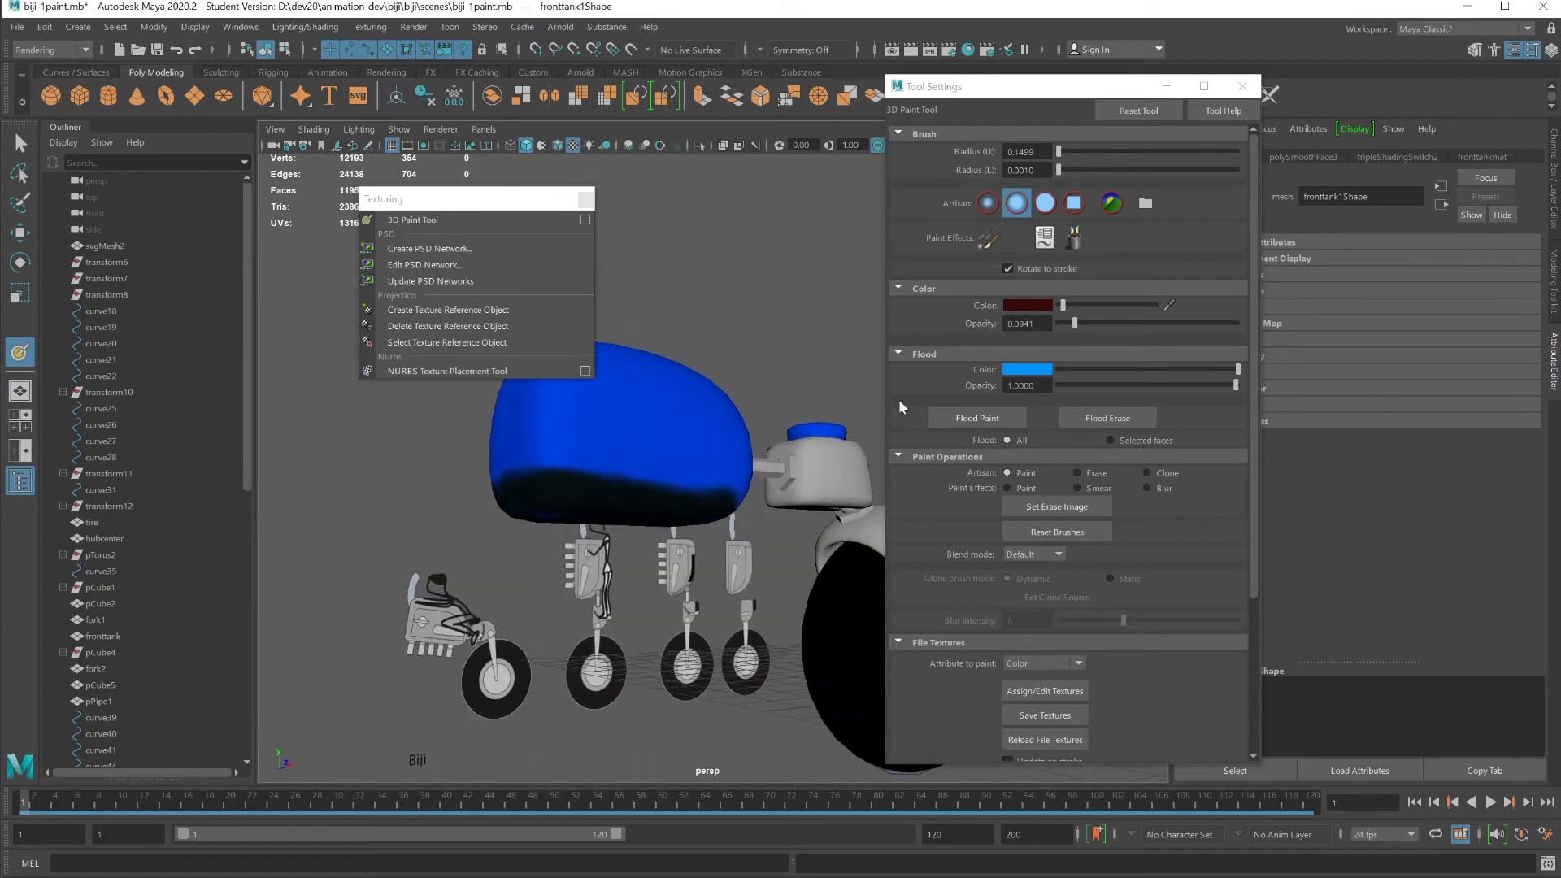
Step: Pick different paint colors and brush more strokes over the front tank's lower side
left_click(1028, 306)
left_click(982, 293)
left_click_drag(644, 500, 683, 500)
left_click_drag(683, 499, 506, 484)
left_click_drag(506, 485, 706, 499)
left_click(1025, 308)
left_click(982, 293)
mouse_move(520, 493)
left_mouse_down()
mouse_move(691, 502)
mouse_move(514, 482)
mouse_move(605, 567)
left_mouse_up()
Step: Set the paint color to white and cover the front tank's lower half, fading it into the blue
left_click(1023, 303)
left_click(959, 267)
mouse_move(595, 506)
left_mouse_down()
mouse_move(559, 489)
mouse_move(624, 476)
mouse_move(648, 522)
mouse_move(702, 511)
mouse_move(412, 520)
mouse_move(560, 591)
left_mouse_up()
key("ctrl+z")
scroll(648, 522, "up", 4)
mouse_move(559, 591)
left_mouse_down()
mouse_move(645, 618)
mouse_move(563, 478)
left_mouse_up()
mouse_move(563, 478)
left_mouse_down()
mouse_move(656, 472)
mouse_move(645, 558)
mouse_move(620, 522)
mouse_move(688, 551)
mouse_move(620, 573)
left_mouse_up()
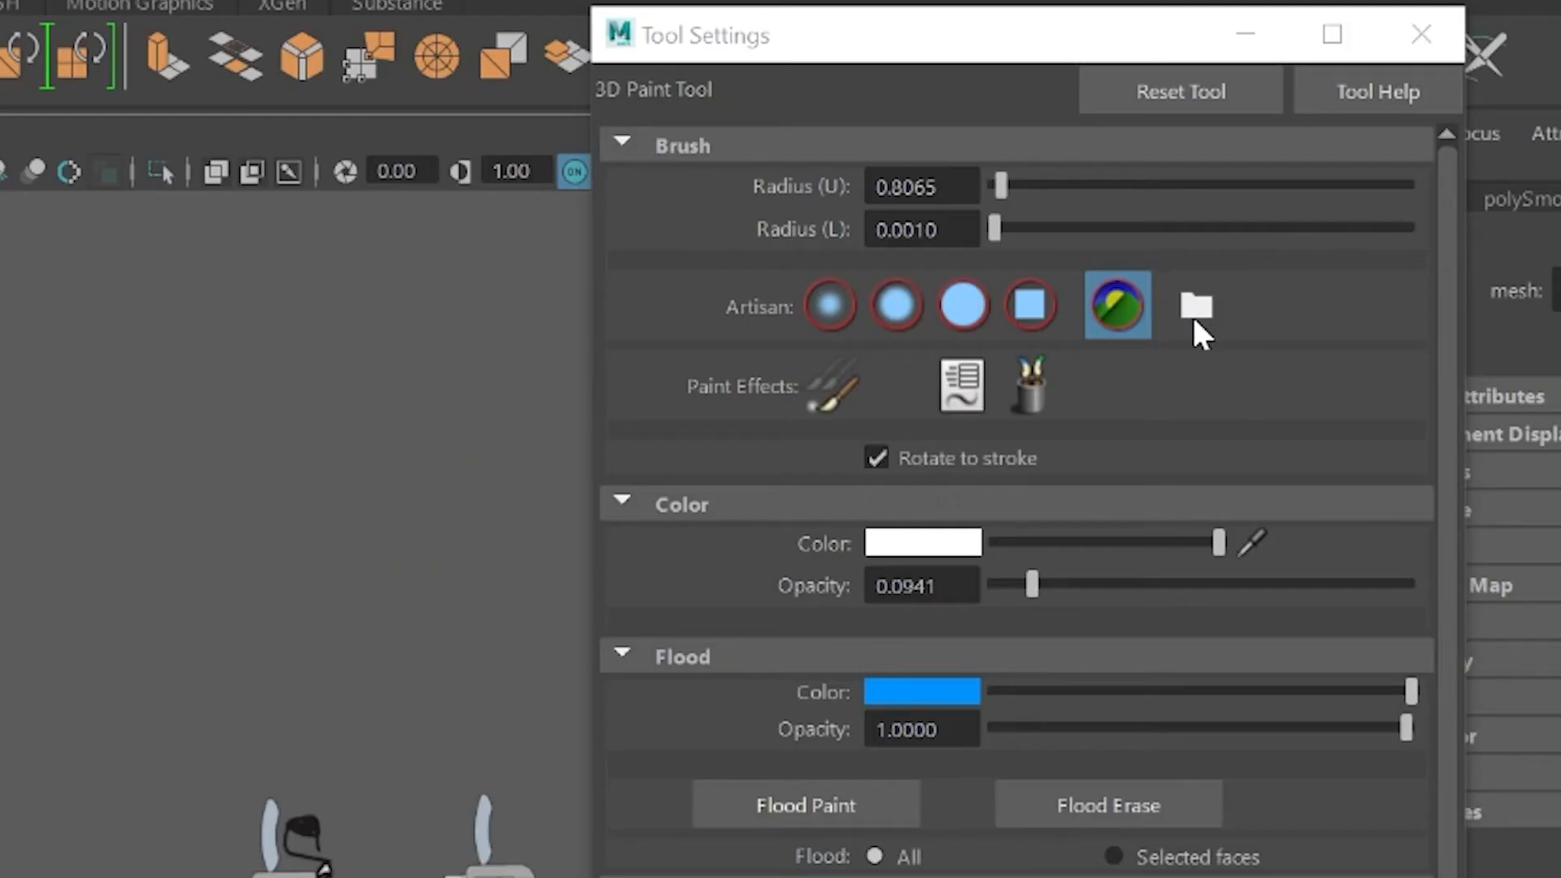
Step: Preview several images in the Maya2020 brushShapes folder and load one as a textured brush shape
left_click(1197, 306)
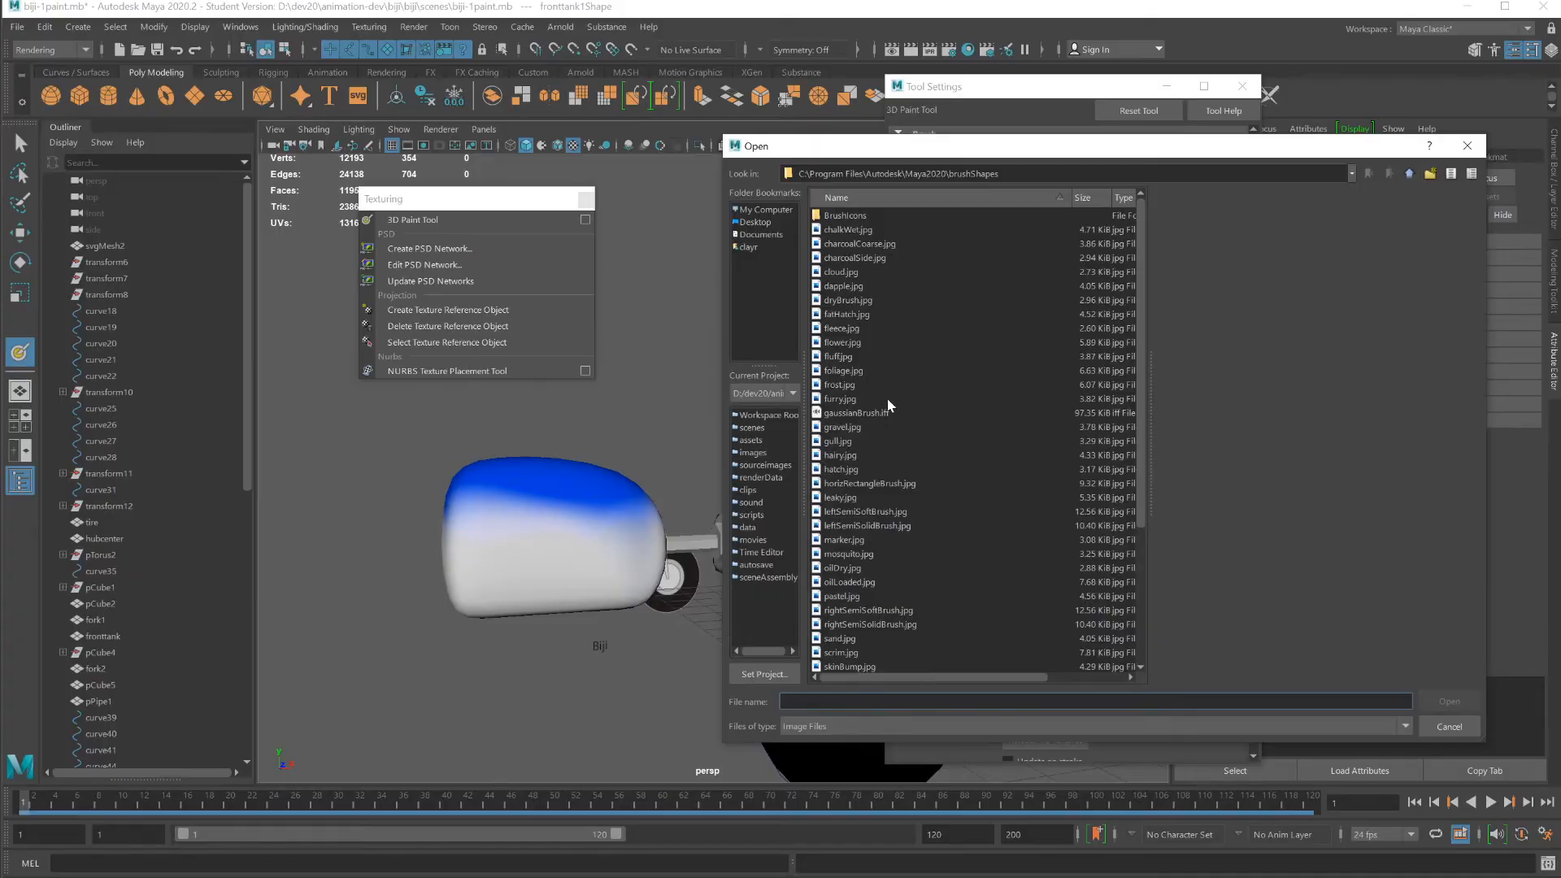
left_click(858, 387)
left_click(839, 328)
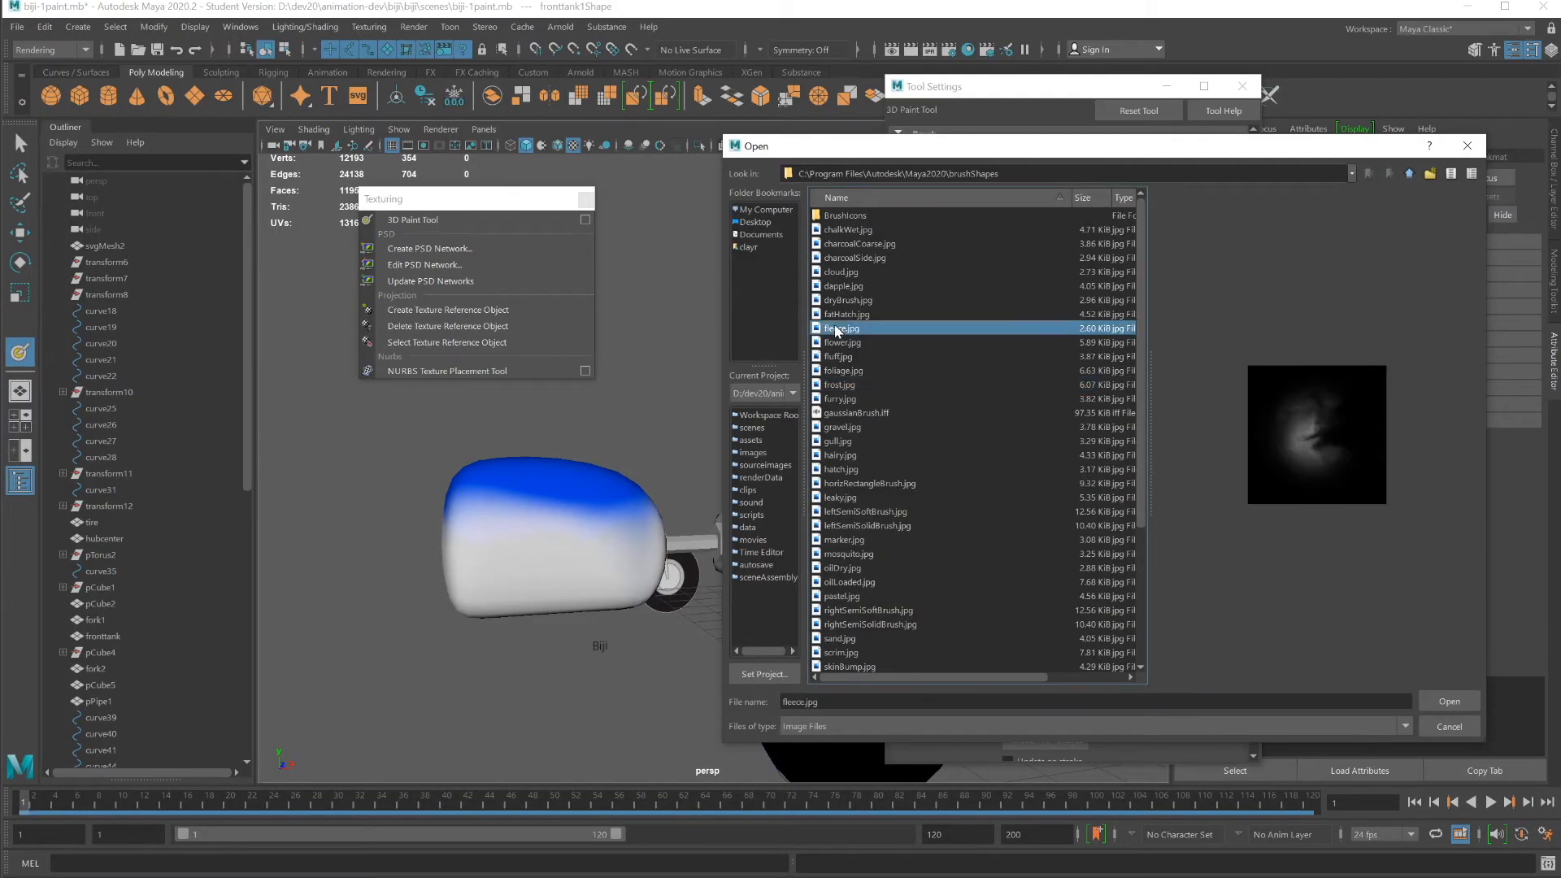
left_click(839, 314)
left_click(842, 343)
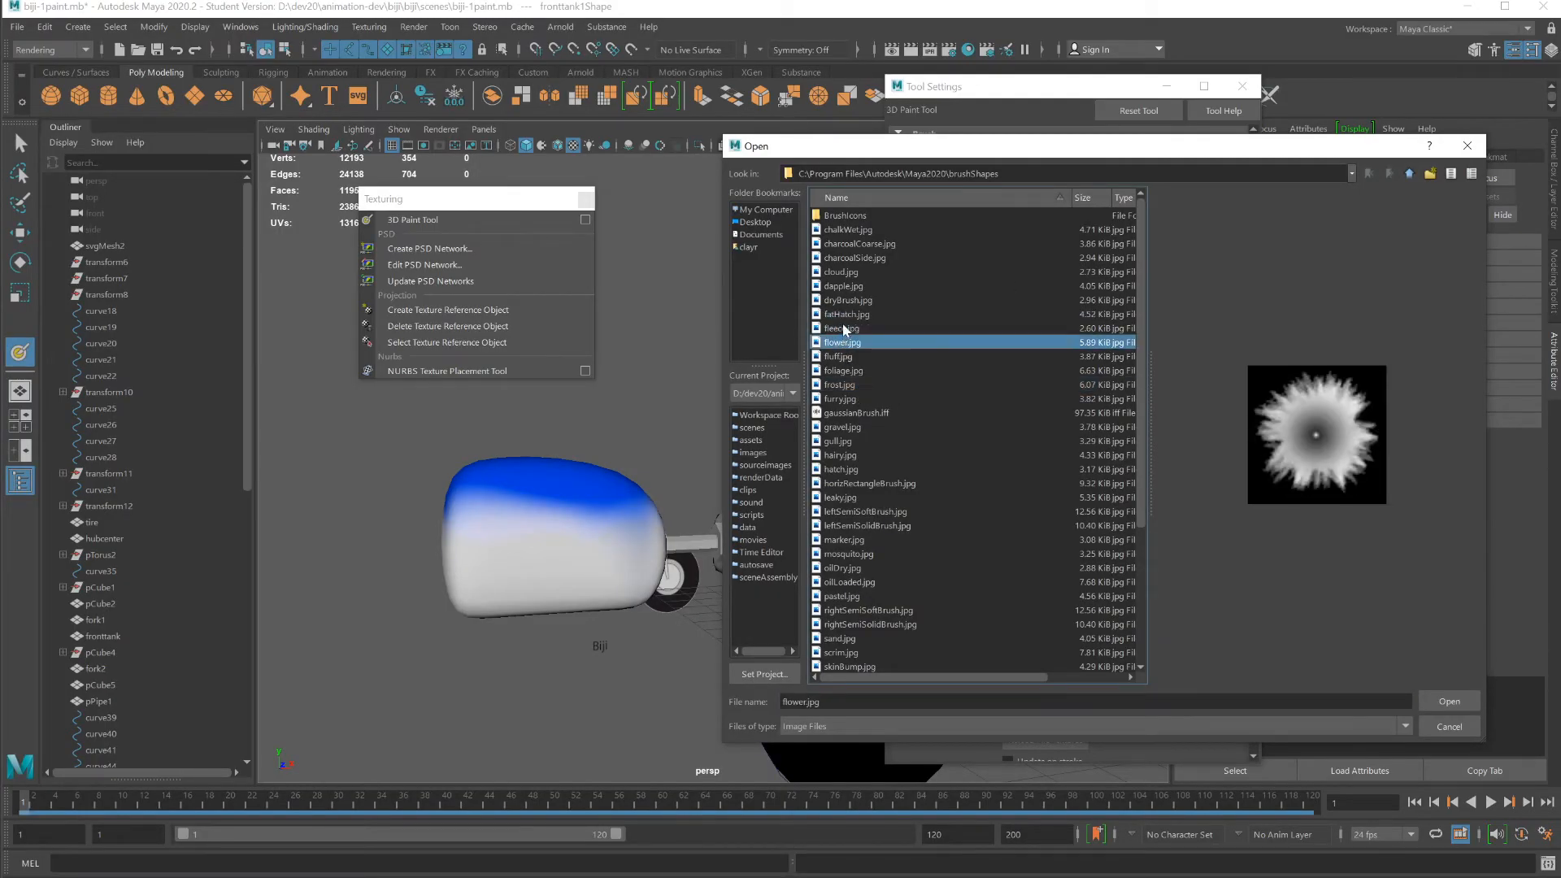
left_click(844, 329)
left_click(844, 286)
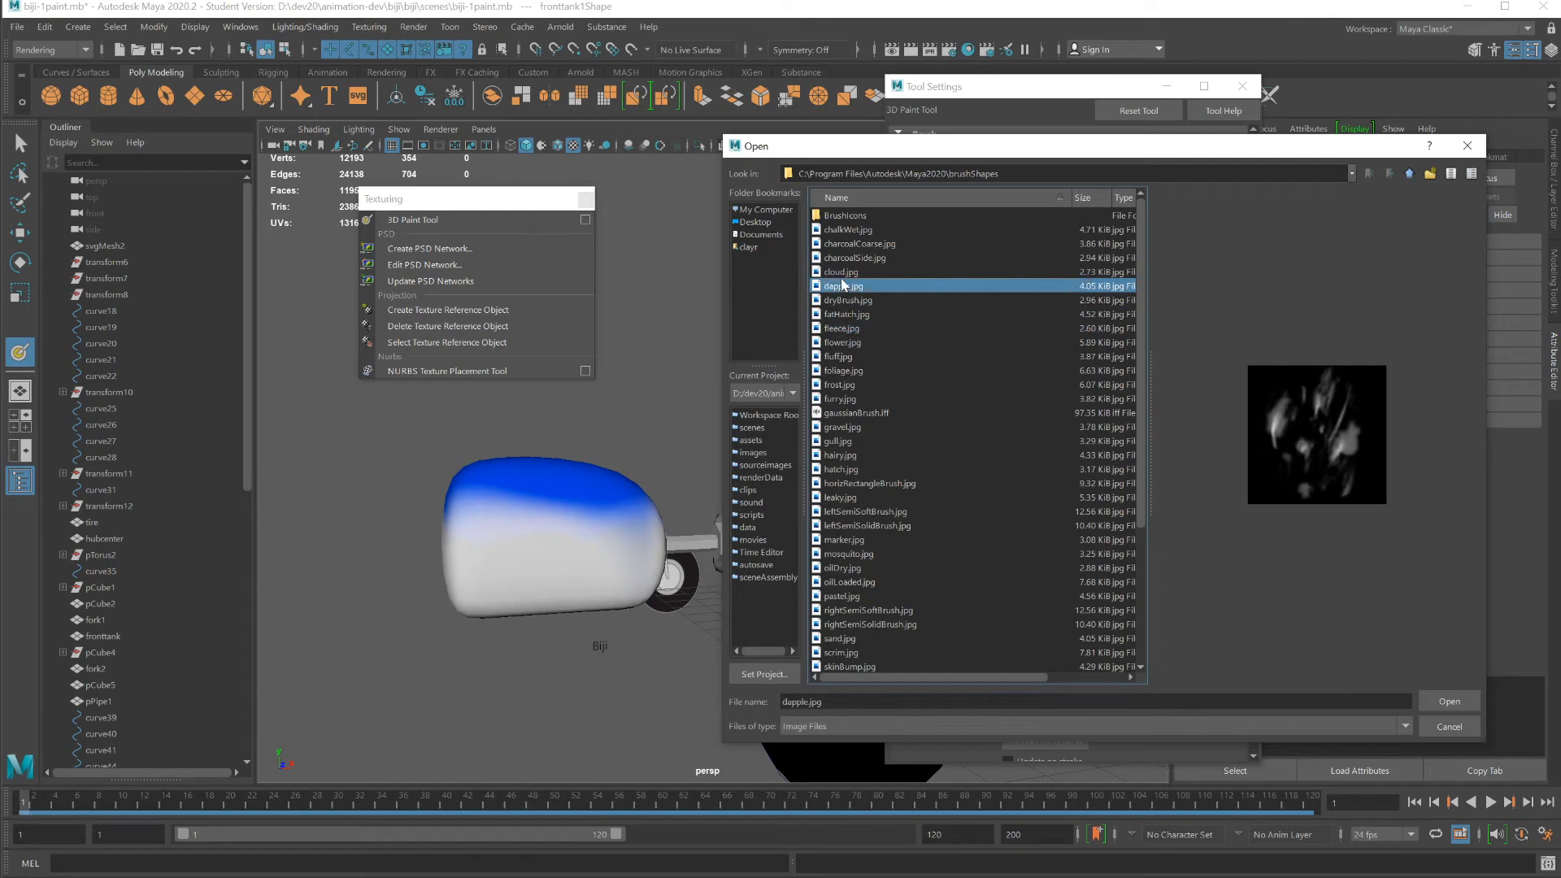
left_click(857, 387)
left_click(1449, 701)
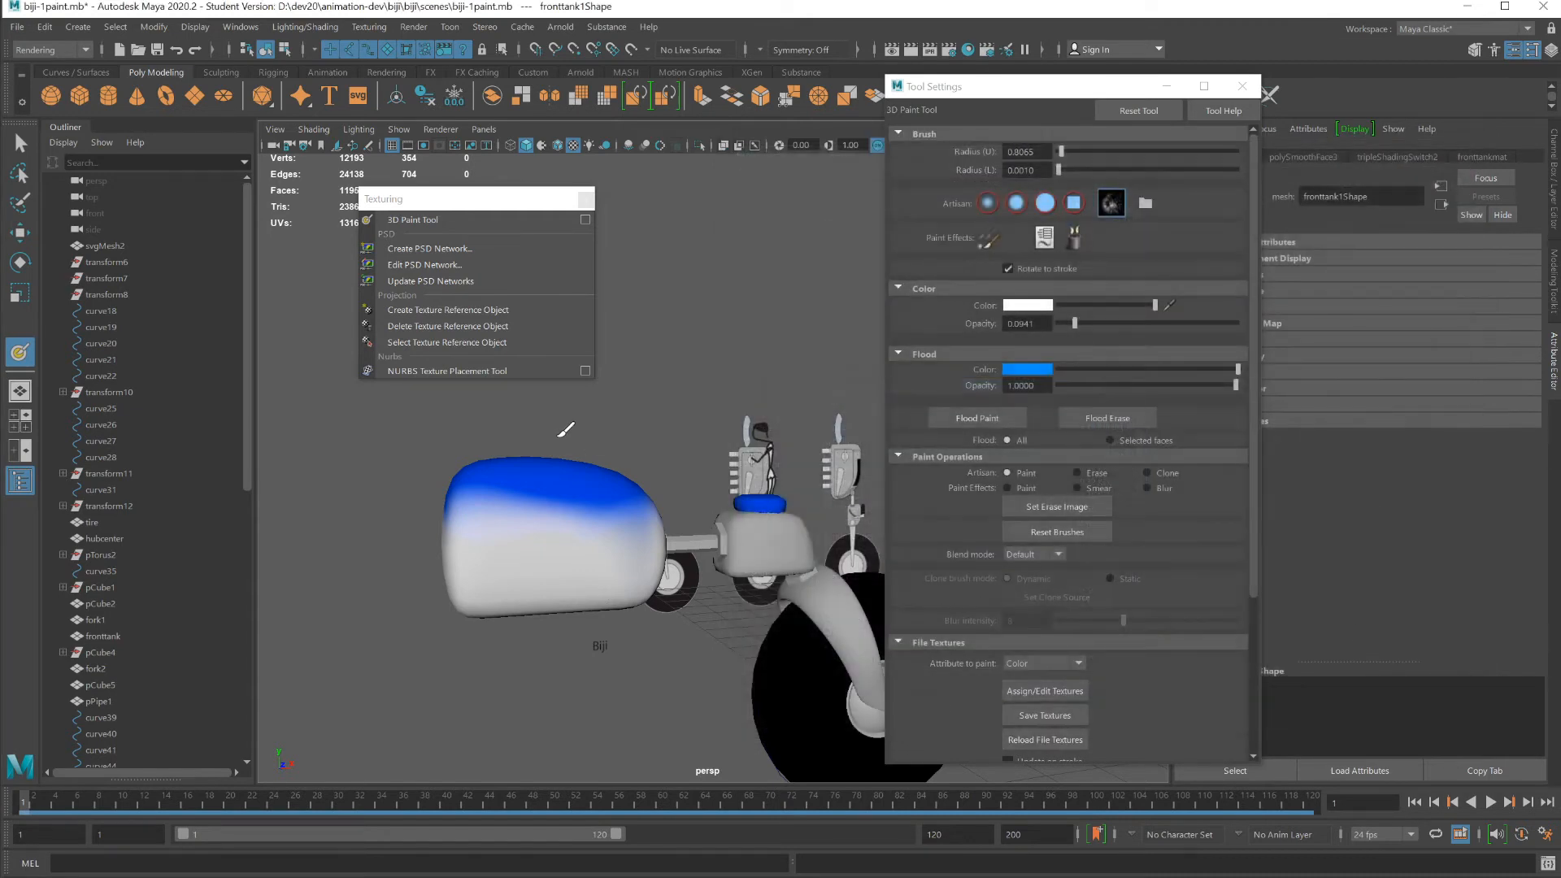
Step: Paint textured white strokes over the front tank's blue upper part
mouse_move(566, 476)
left_mouse_down()
mouse_move(572, 499)
mouse_move(555, 503)
left_mouse_up()
scroll(572, 503, "up", 4)
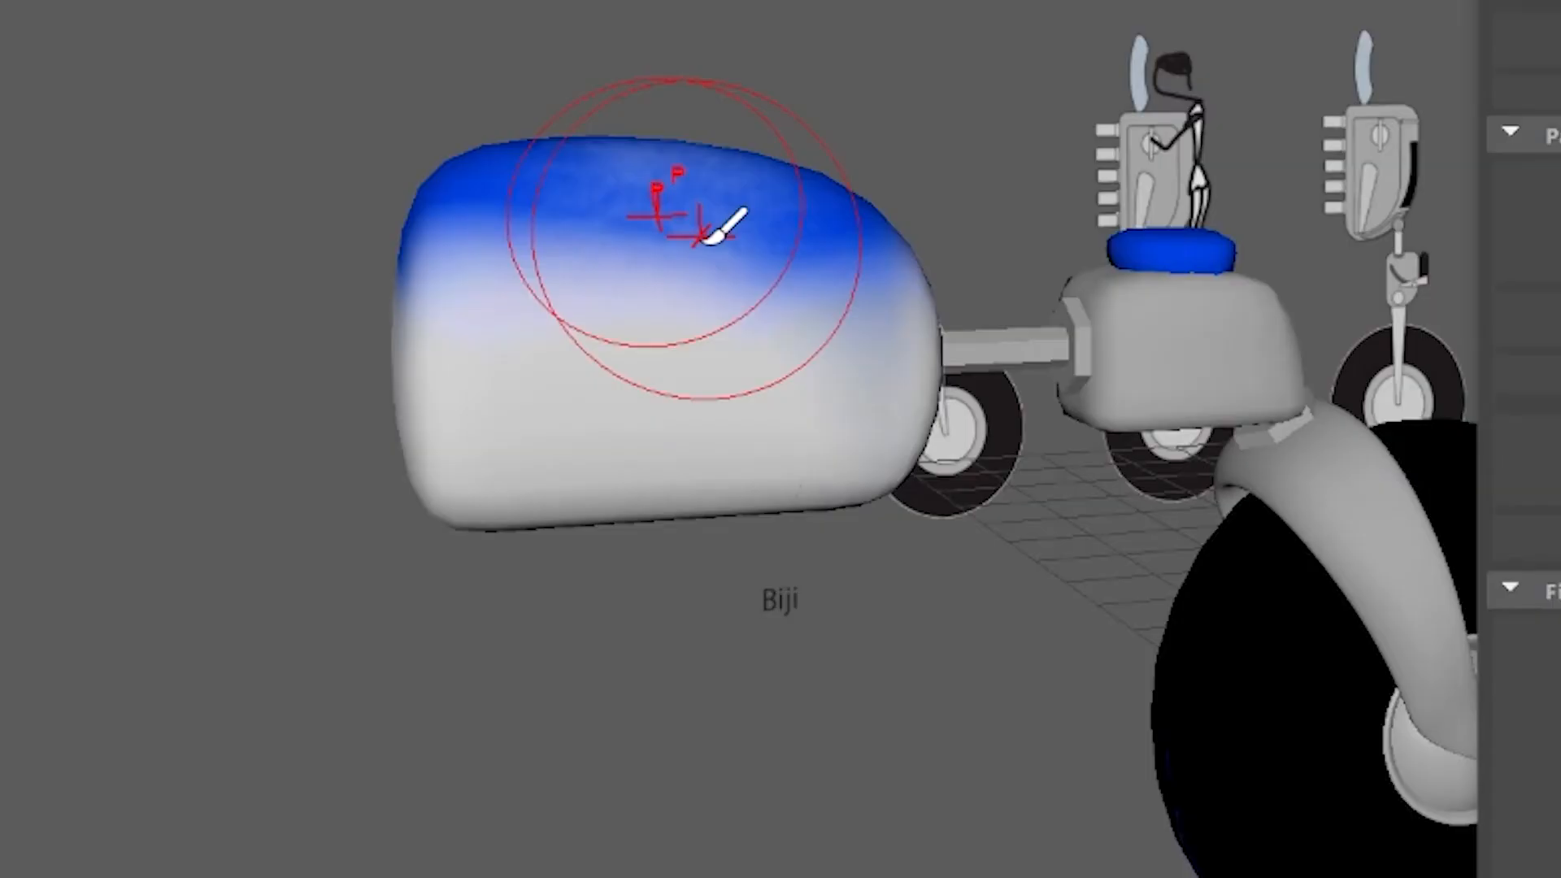
left_click_drag(667, 250, 889, 219, "alt")
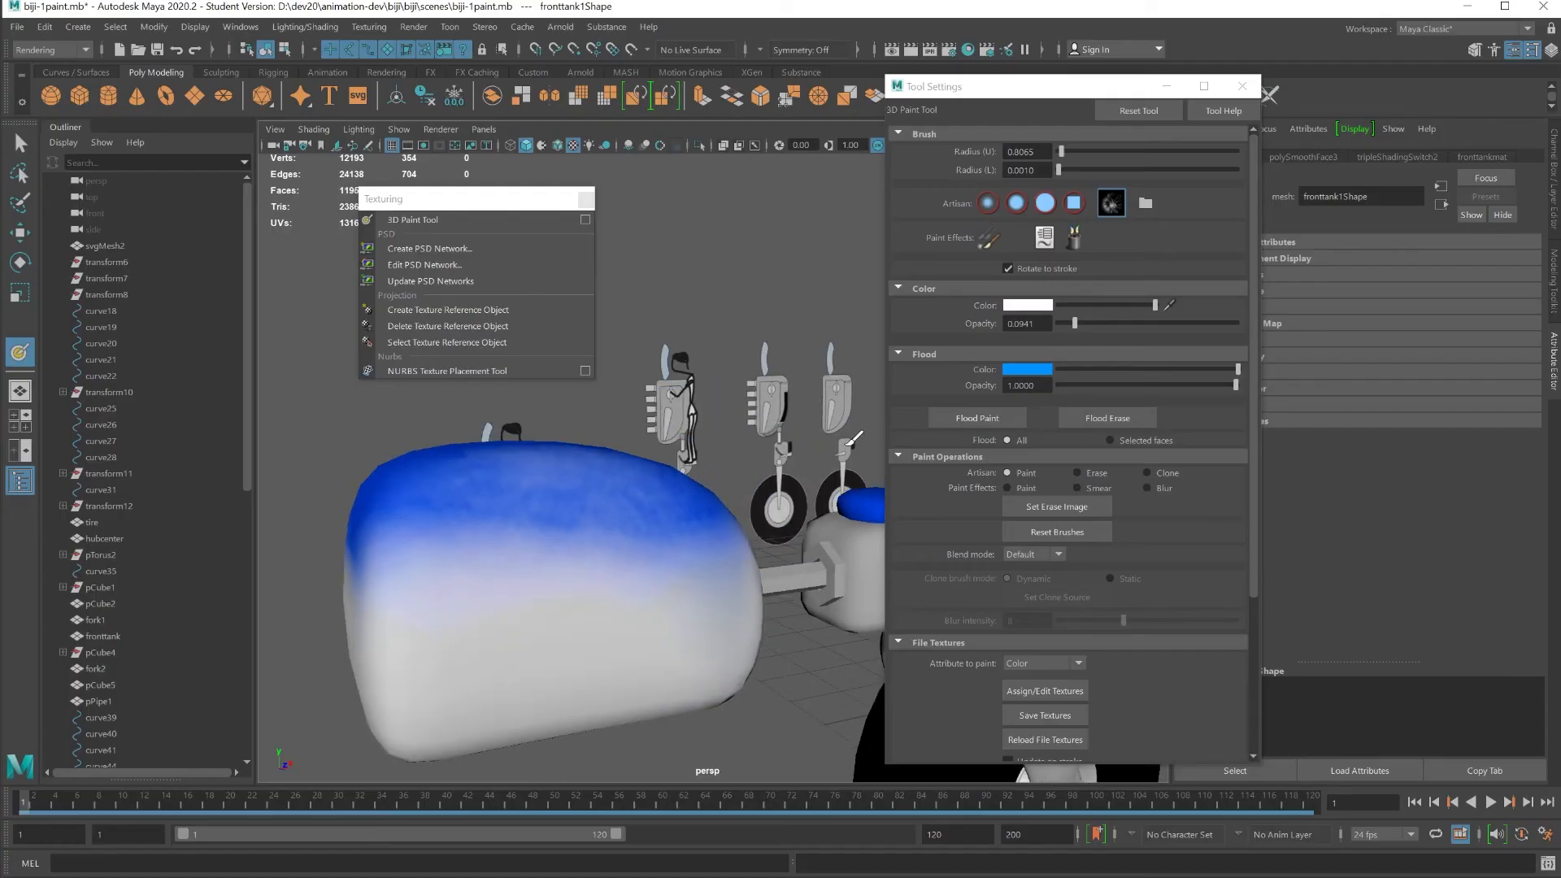
Step: Set the paint color to dark red and paint textured strokes along the front tank's lower half
left_click(1028, 305)
mouse_move(496, 504)
left_mouse_down()
mouse_move(680, 496)
mouse_move(634, 497)
left_mouse_up()
key("b")
mouse_move(634, 496)
left_mouse_down()
mouse_move(444, 483)
mouse_move(728, 538)
left_mouse_up()
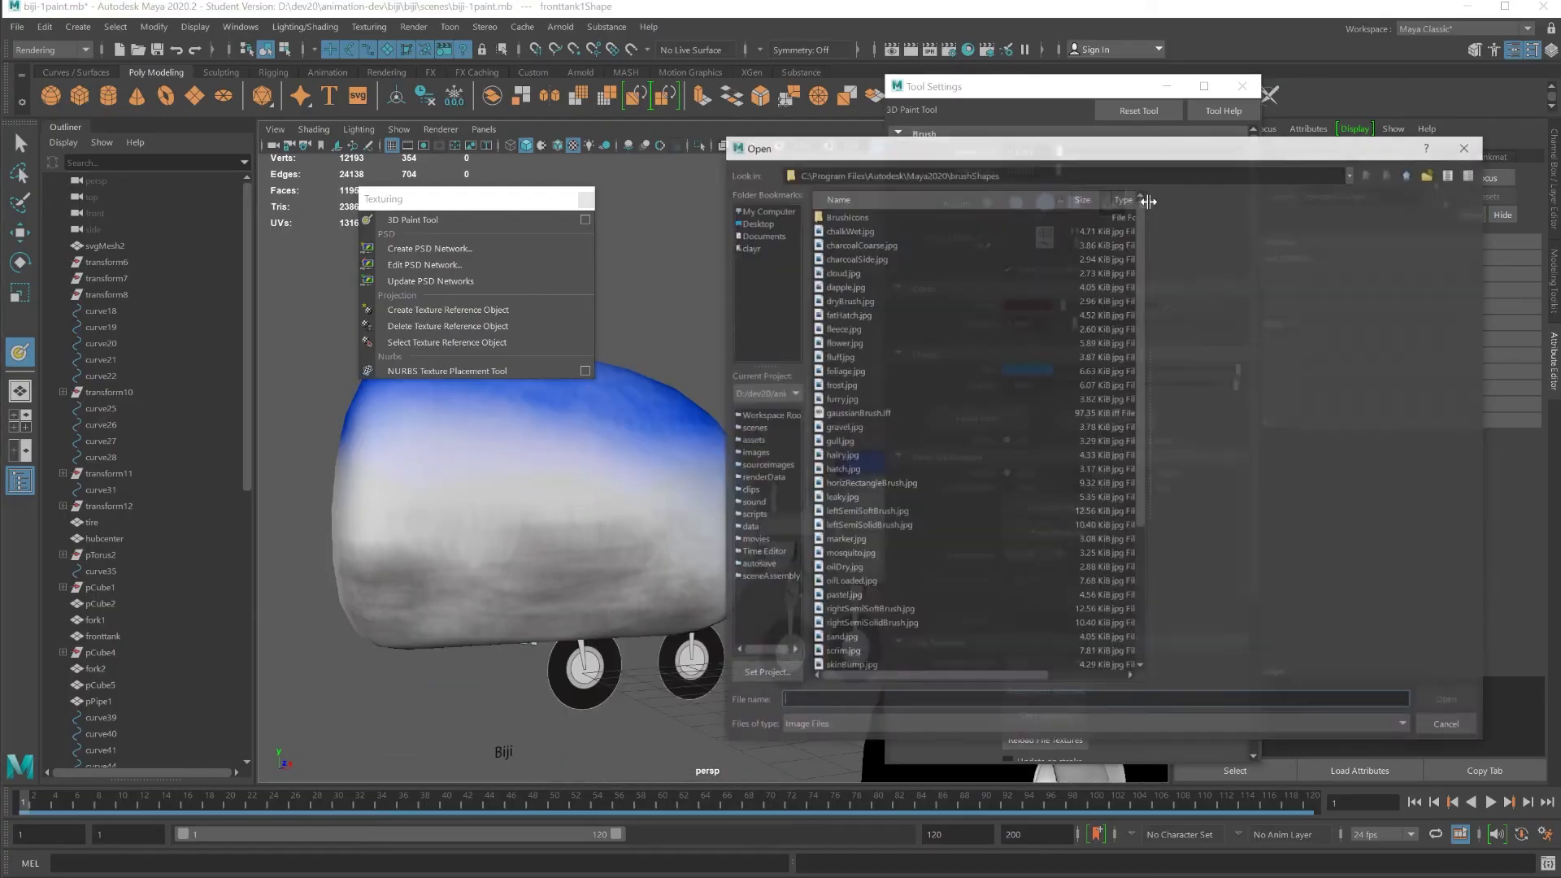
Step: Load a streaky brush shape from the brushShapes folder and paint dark streaks across the front tank's lower side
left_click(862, 429)
left_click(862, 236)
left_click(1446, 697)
left_click_drag(641, 583, 336, 581)
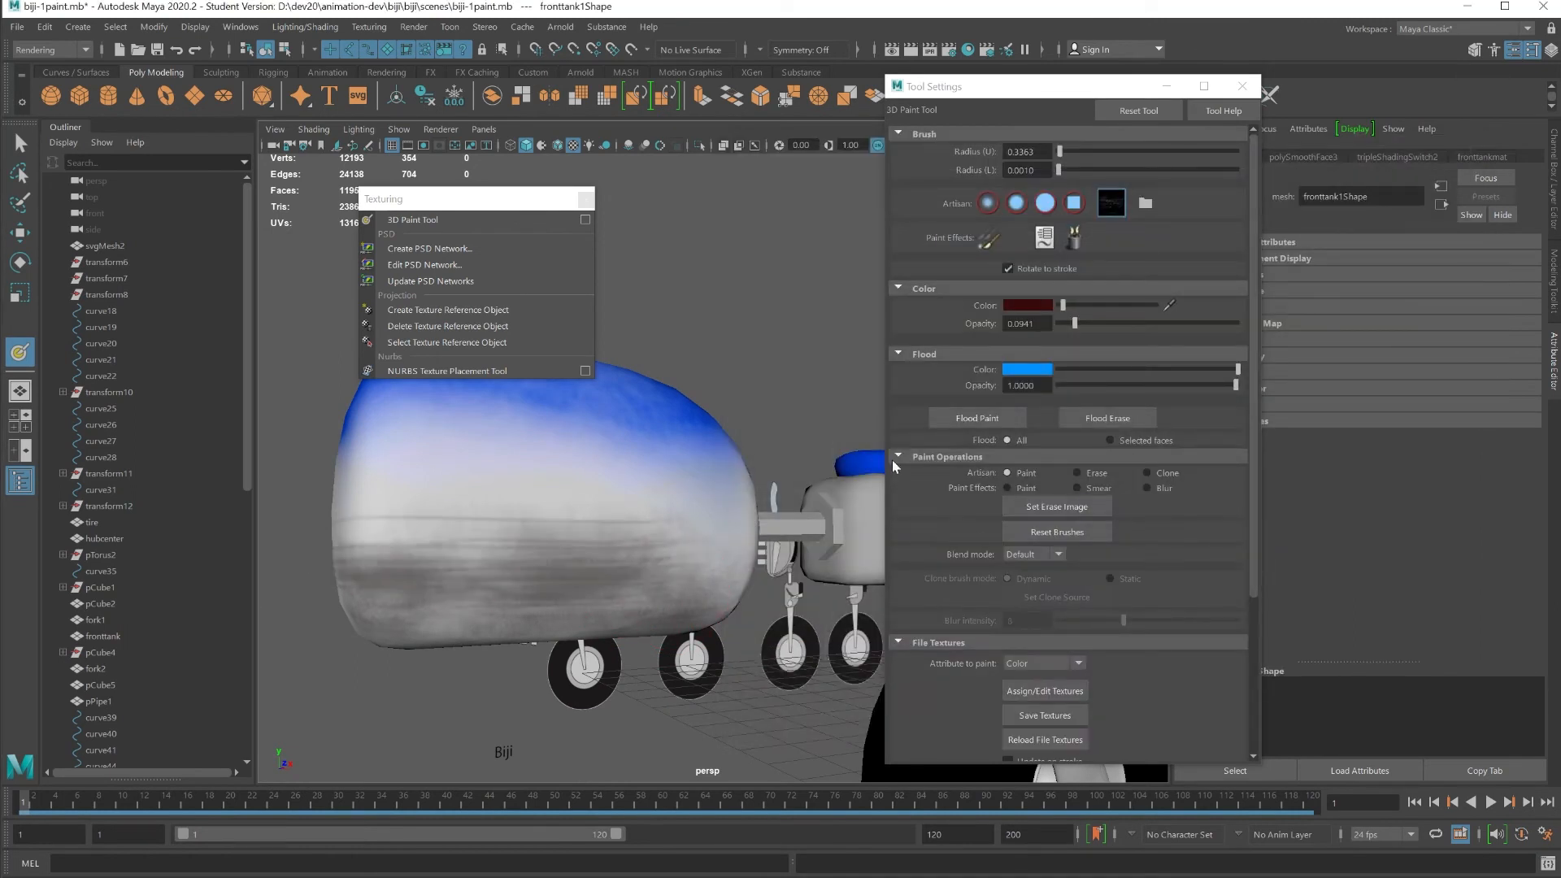
Step: Set the paint color to white, enlarge the brush to radius 0.6171 and soften the dark streaks on the front tank
left_click(1036, 306)
left_click(1023, 253)
key("b")
left_click_drag(431, 532, 482, 533)
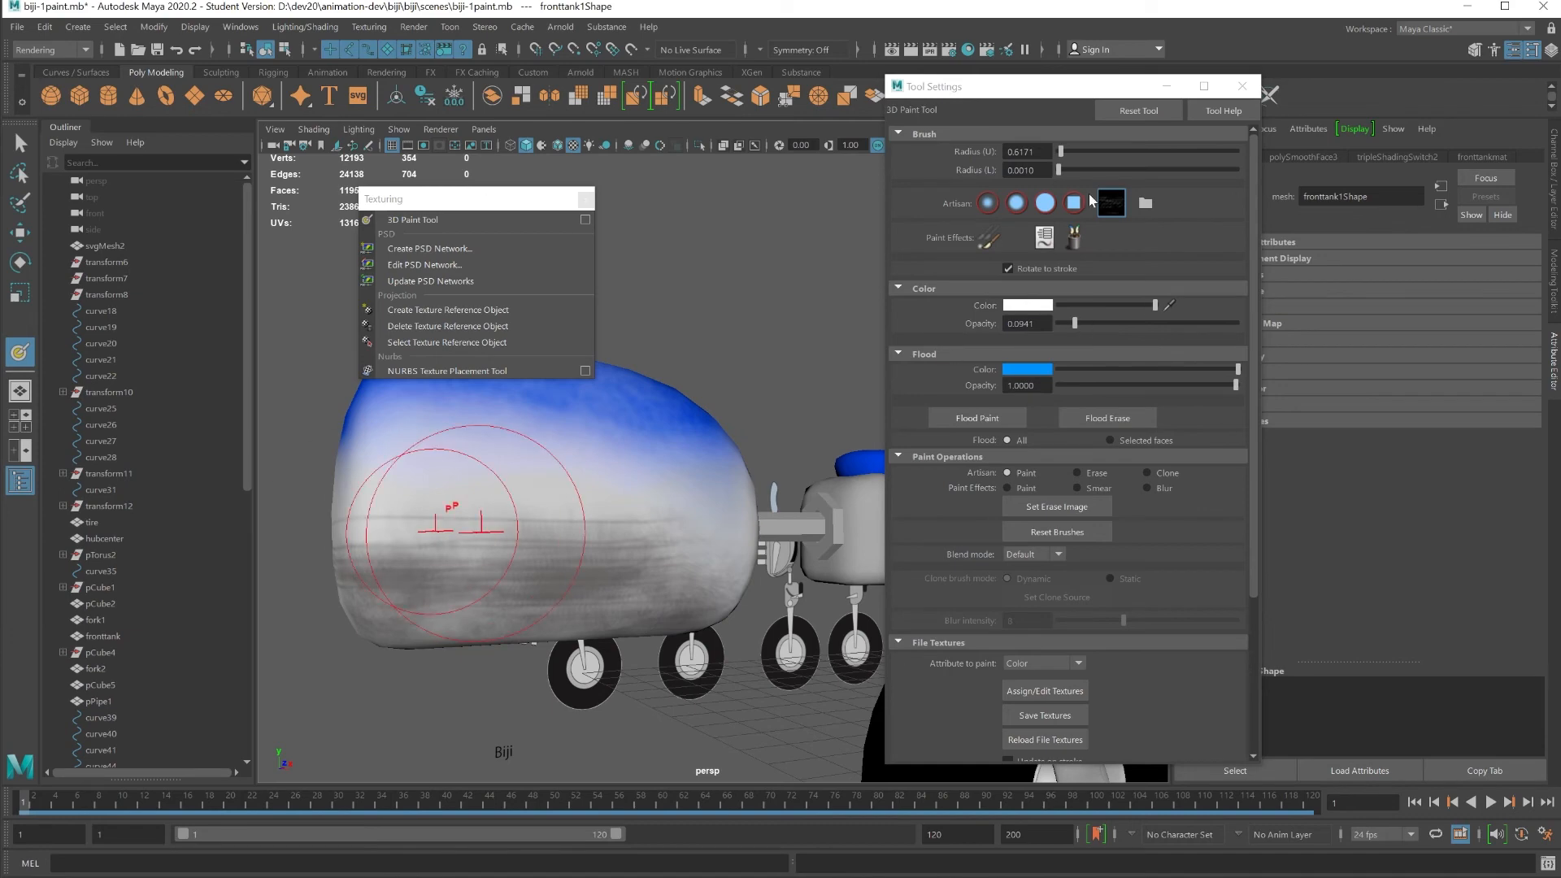
mouse_move(357, 586)
left_mouse_down()
mouse_move(667, 557)
mouse_move(380, 565)
left_mouse_up()
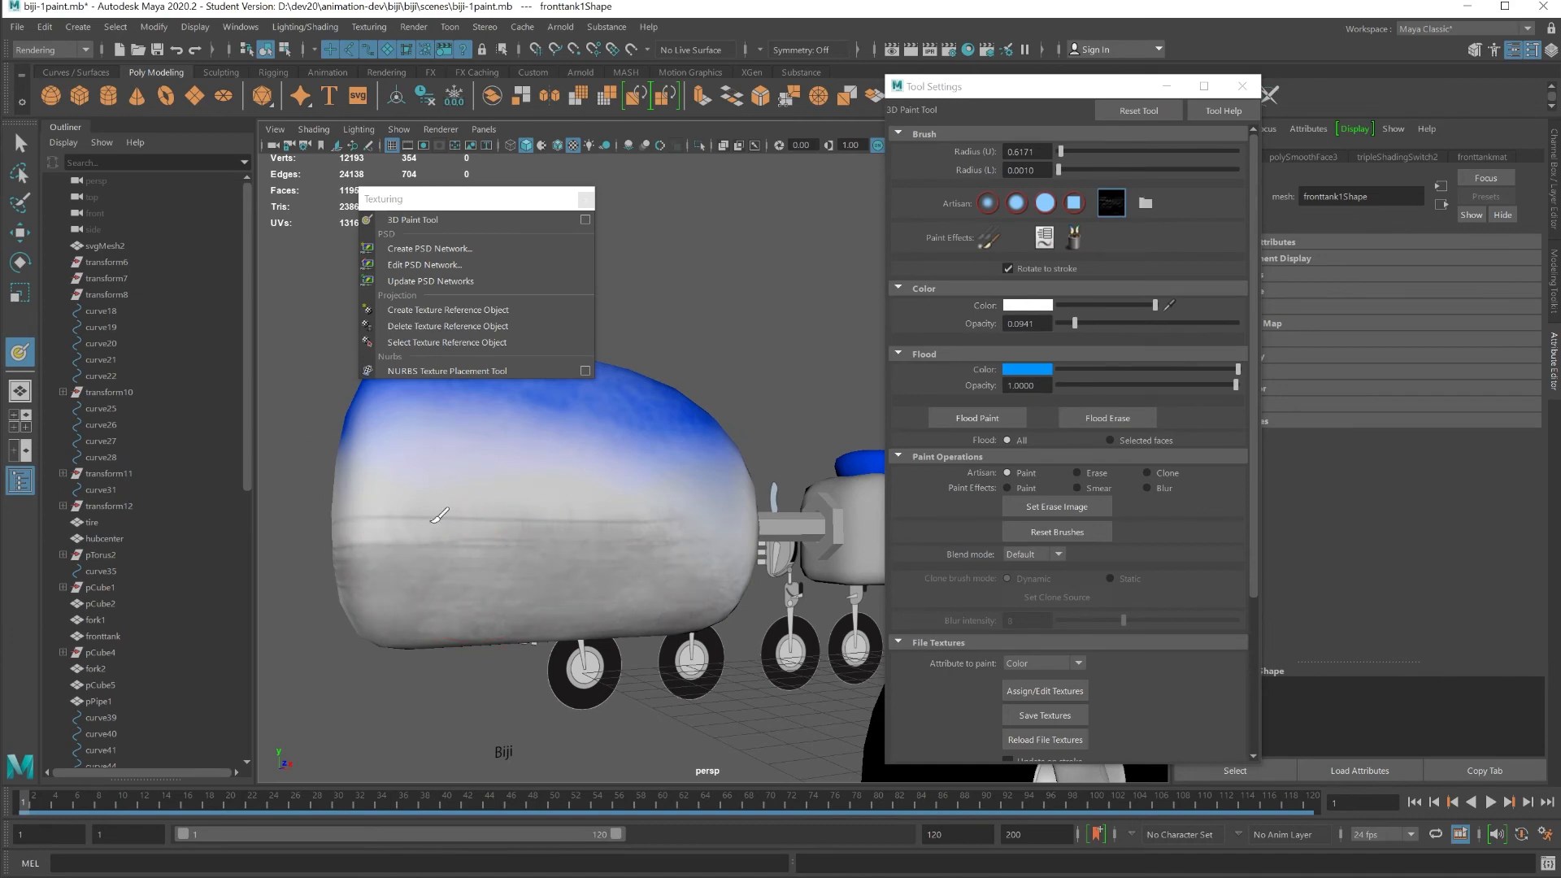
mouse_move(626, 561)
left_mouse_down("alt")
mouse_move(505, 544)
mouse_move(564, 598)
mouse_move(655, 542)
mouse_move(565, 535)
mouse_move(669, 581)
mouse_move(720, 545)
left_mouse_up("alt")
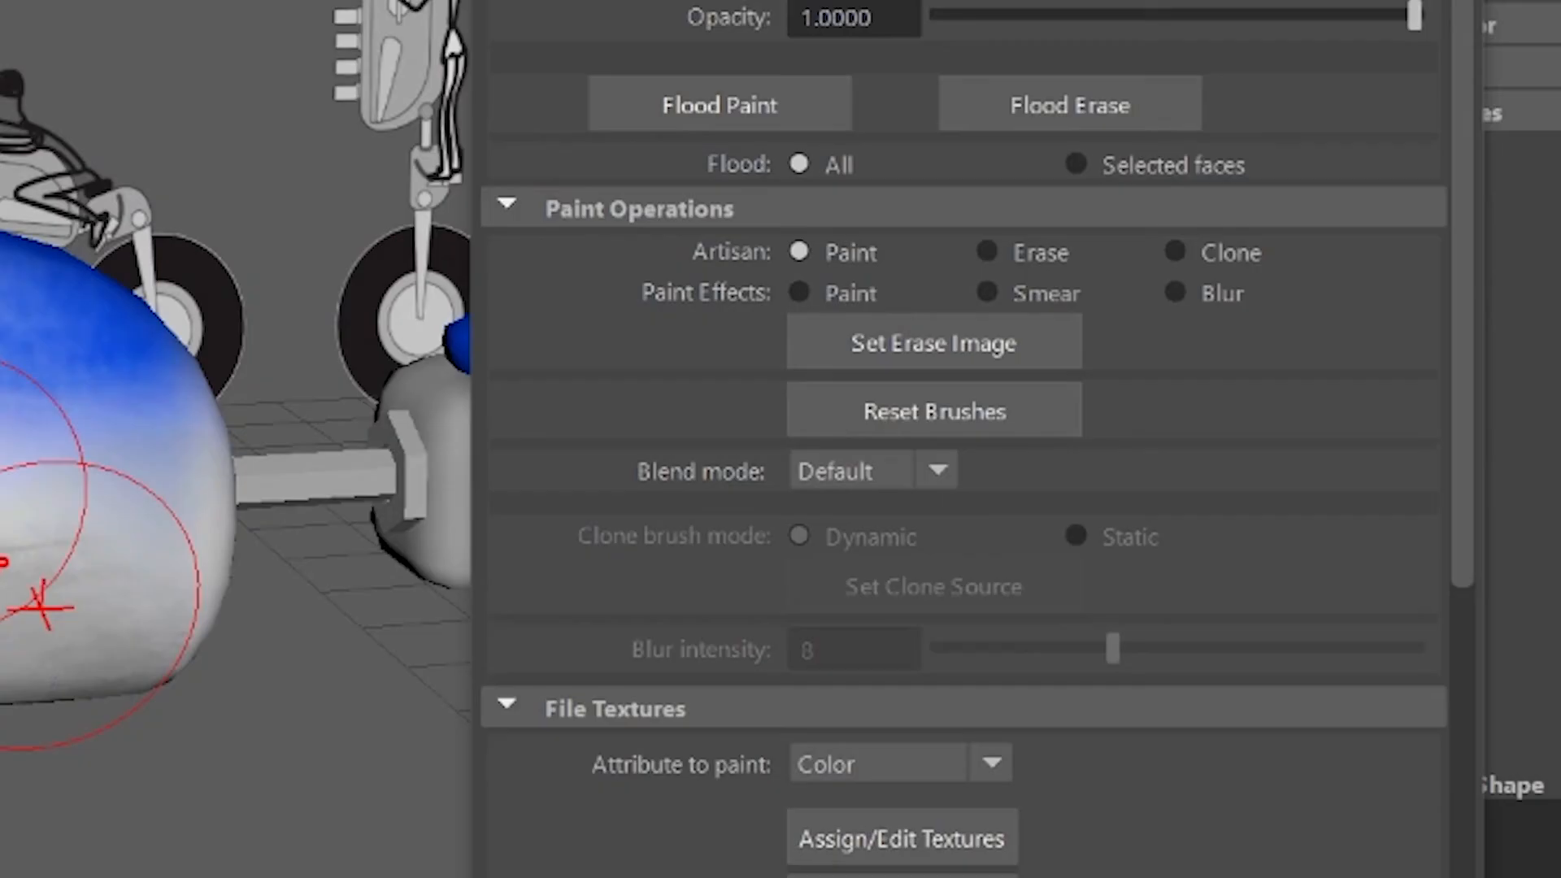
Step: Set the attribute to paint to BumpMap and assign a 1024 x 1024 PNG file texture for it
left_click_drag(1469, 280, 1456, 714)
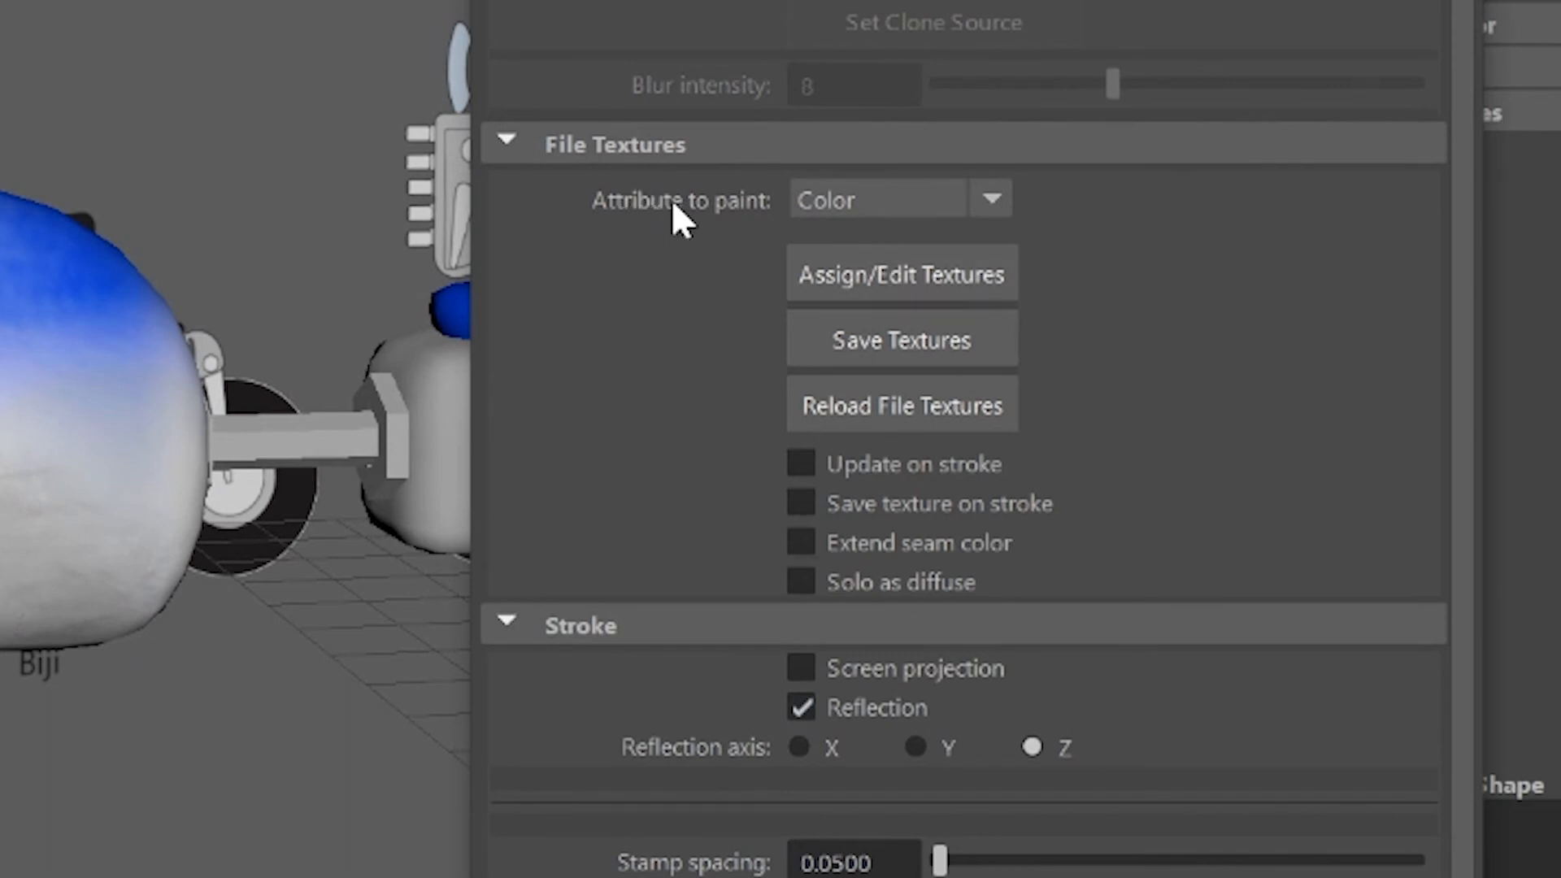
left_click(898, 204)
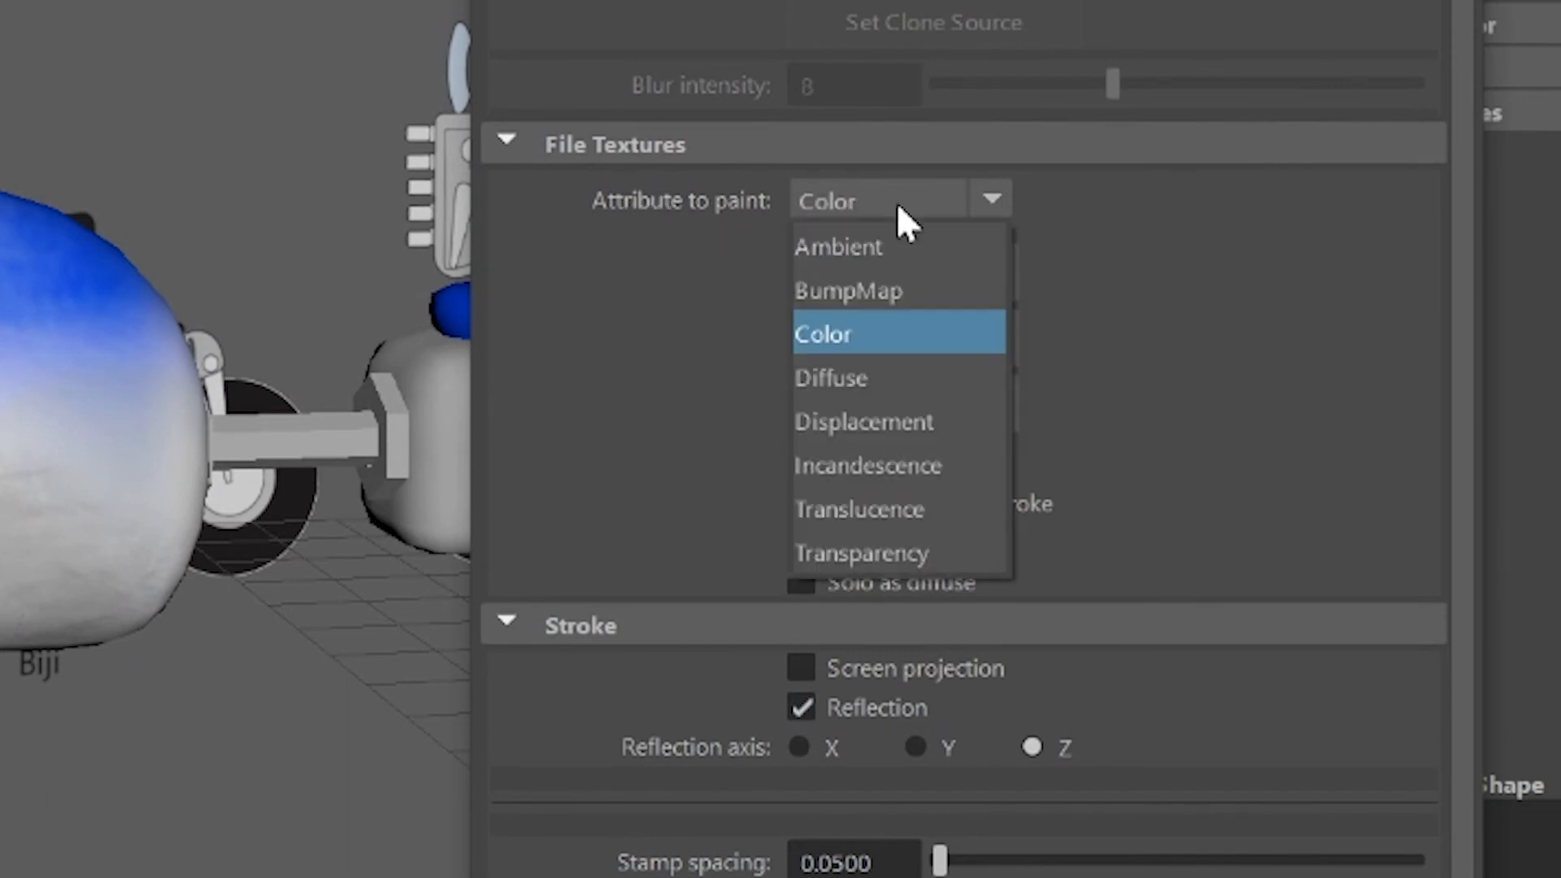
left_click(872, 289)
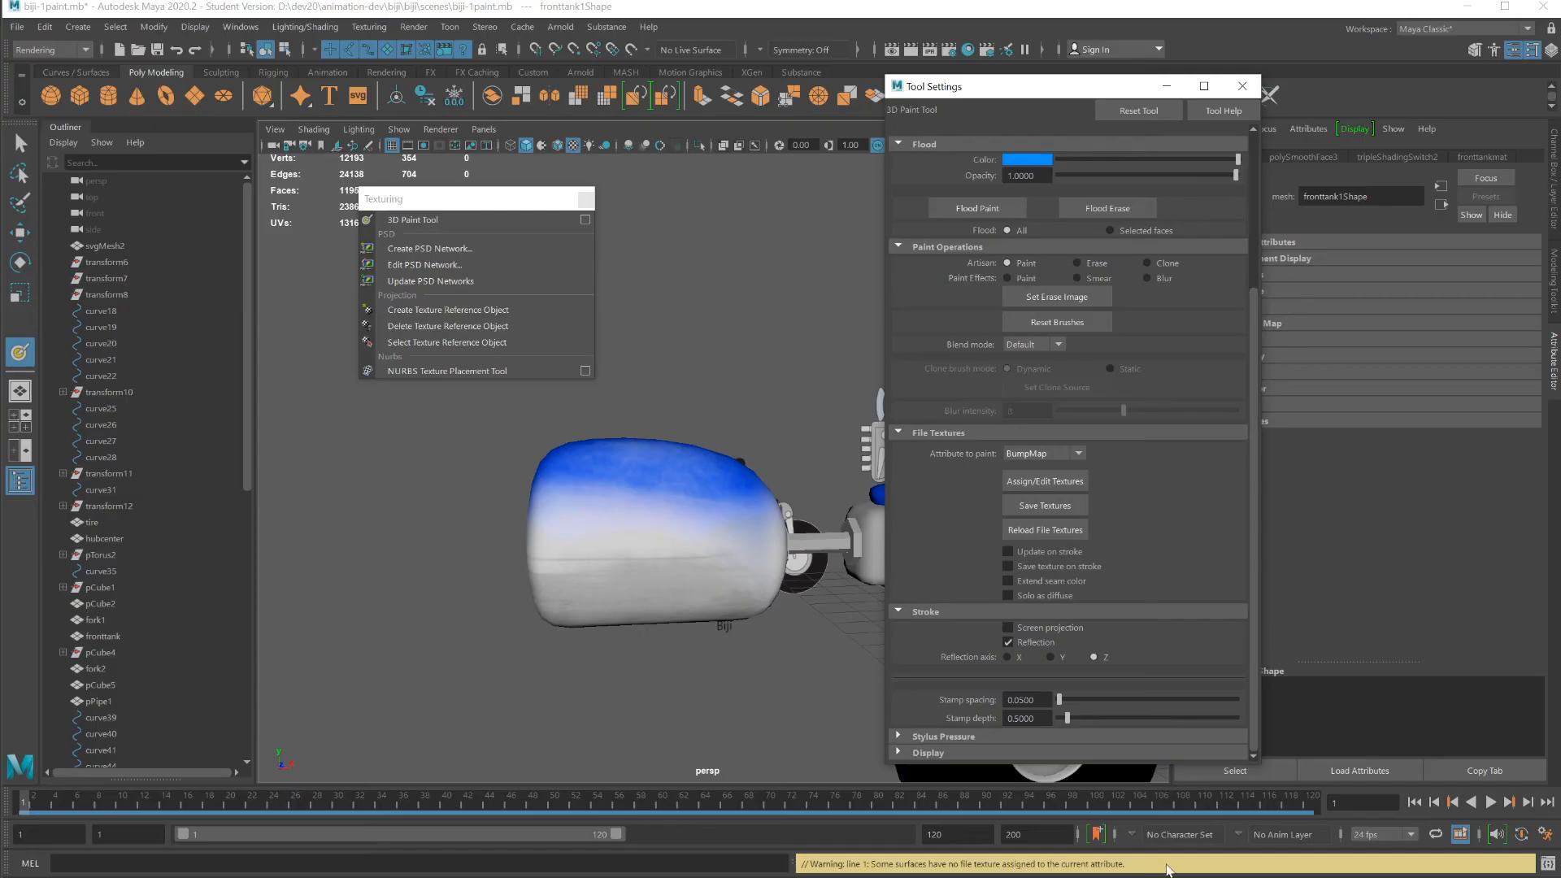
left_click(1045, 482)
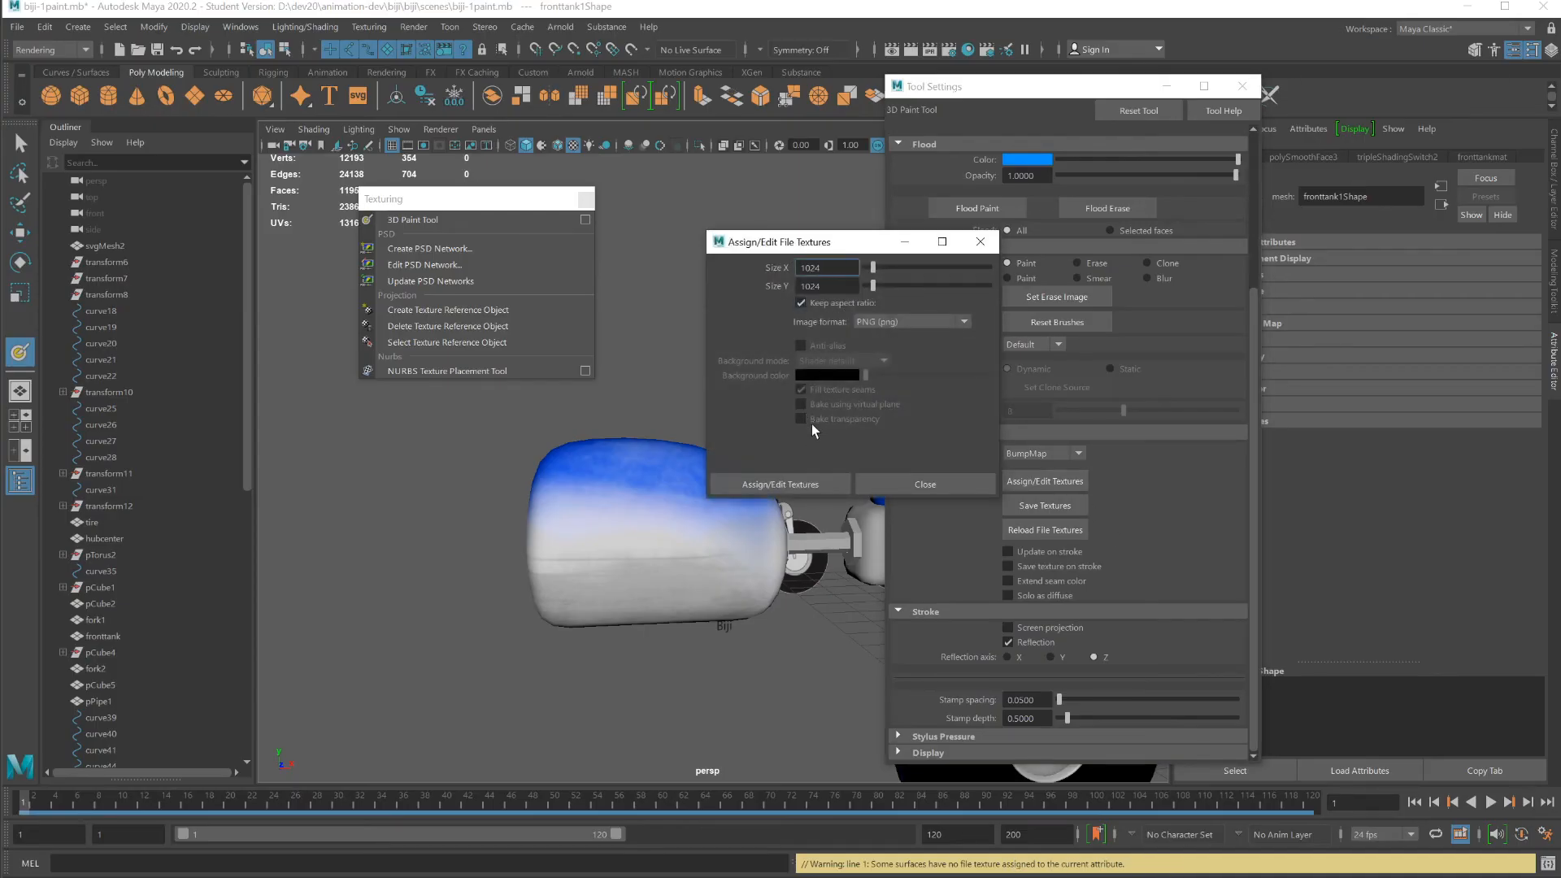
left_click(782, 484)
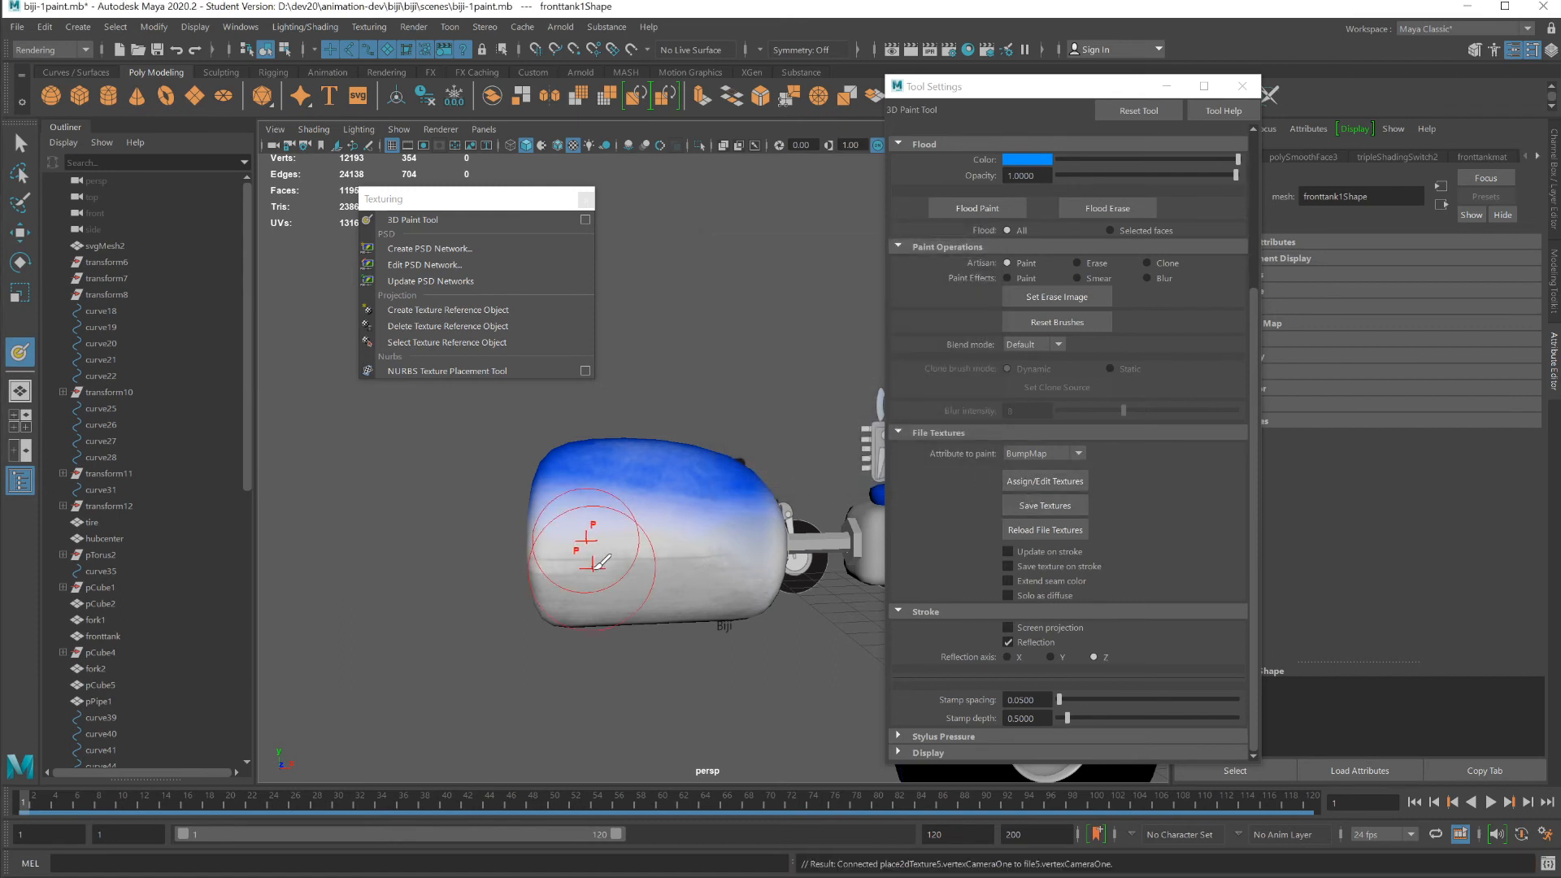
Step: Paint streaky bump detail around the front tank's lower half
left_click_drag(581, 565, 579, 568)
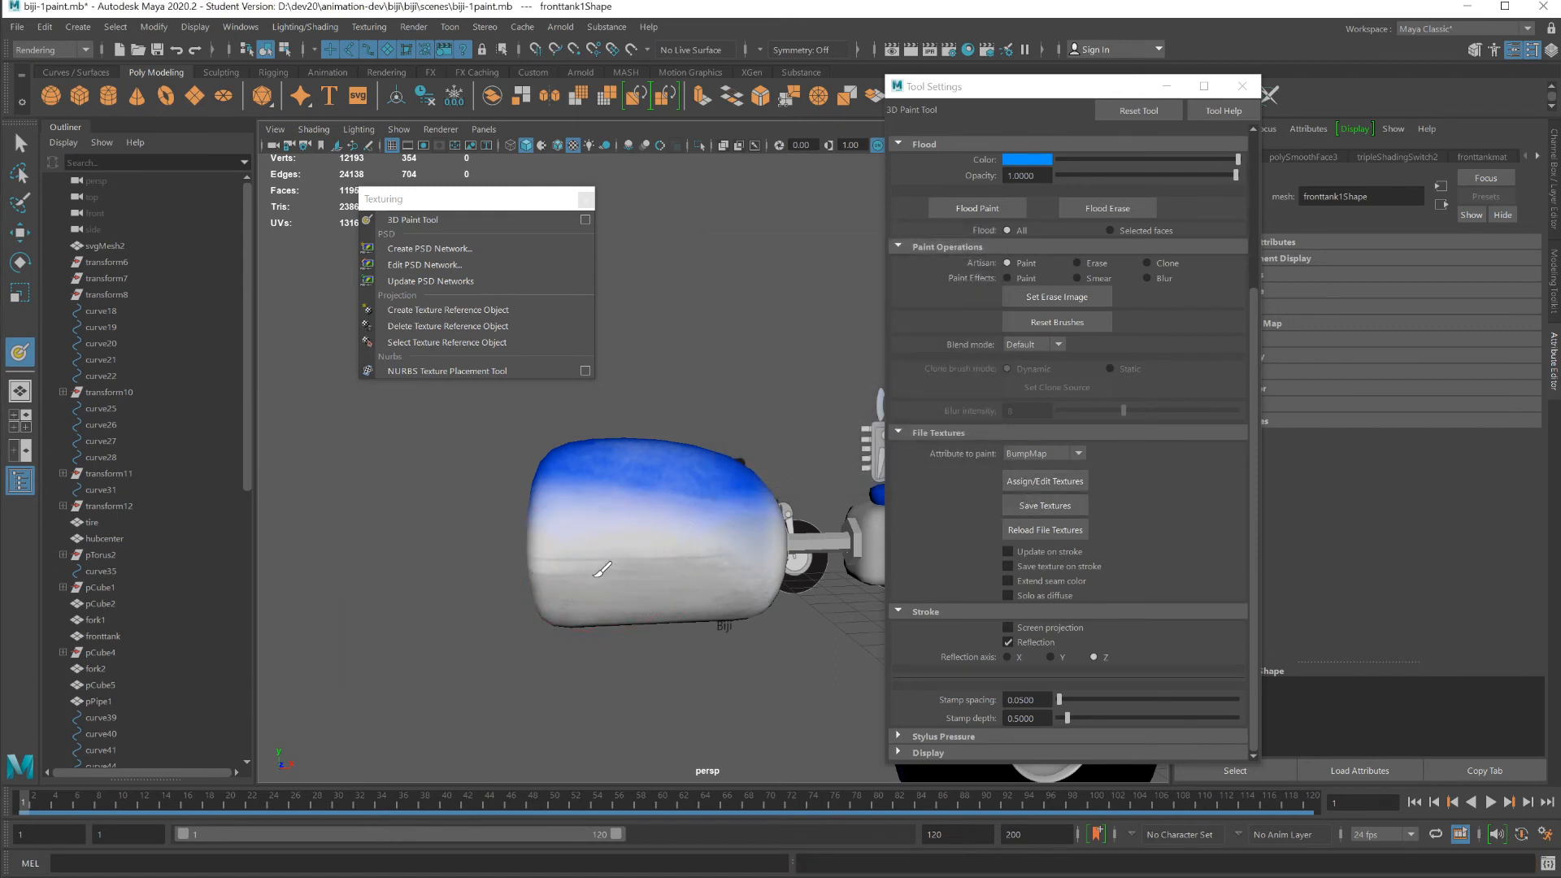
scroll(618, 578, "up", 3)
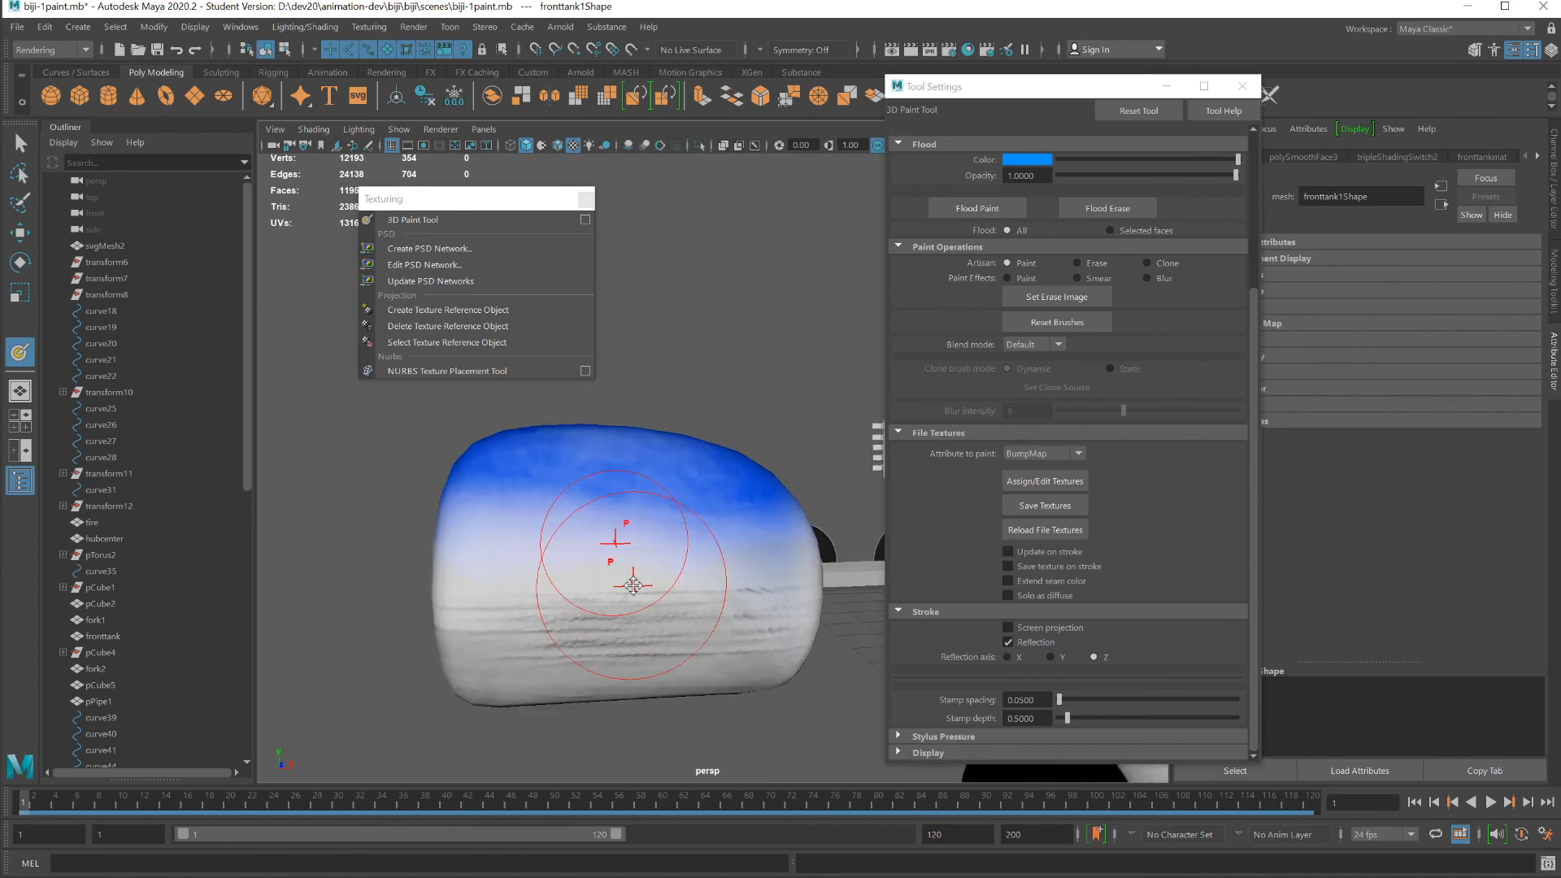
middle_click_drag(633, 585, 586, 511, "alt")
left_click_drag(586, 511, 621, 531, "alt")
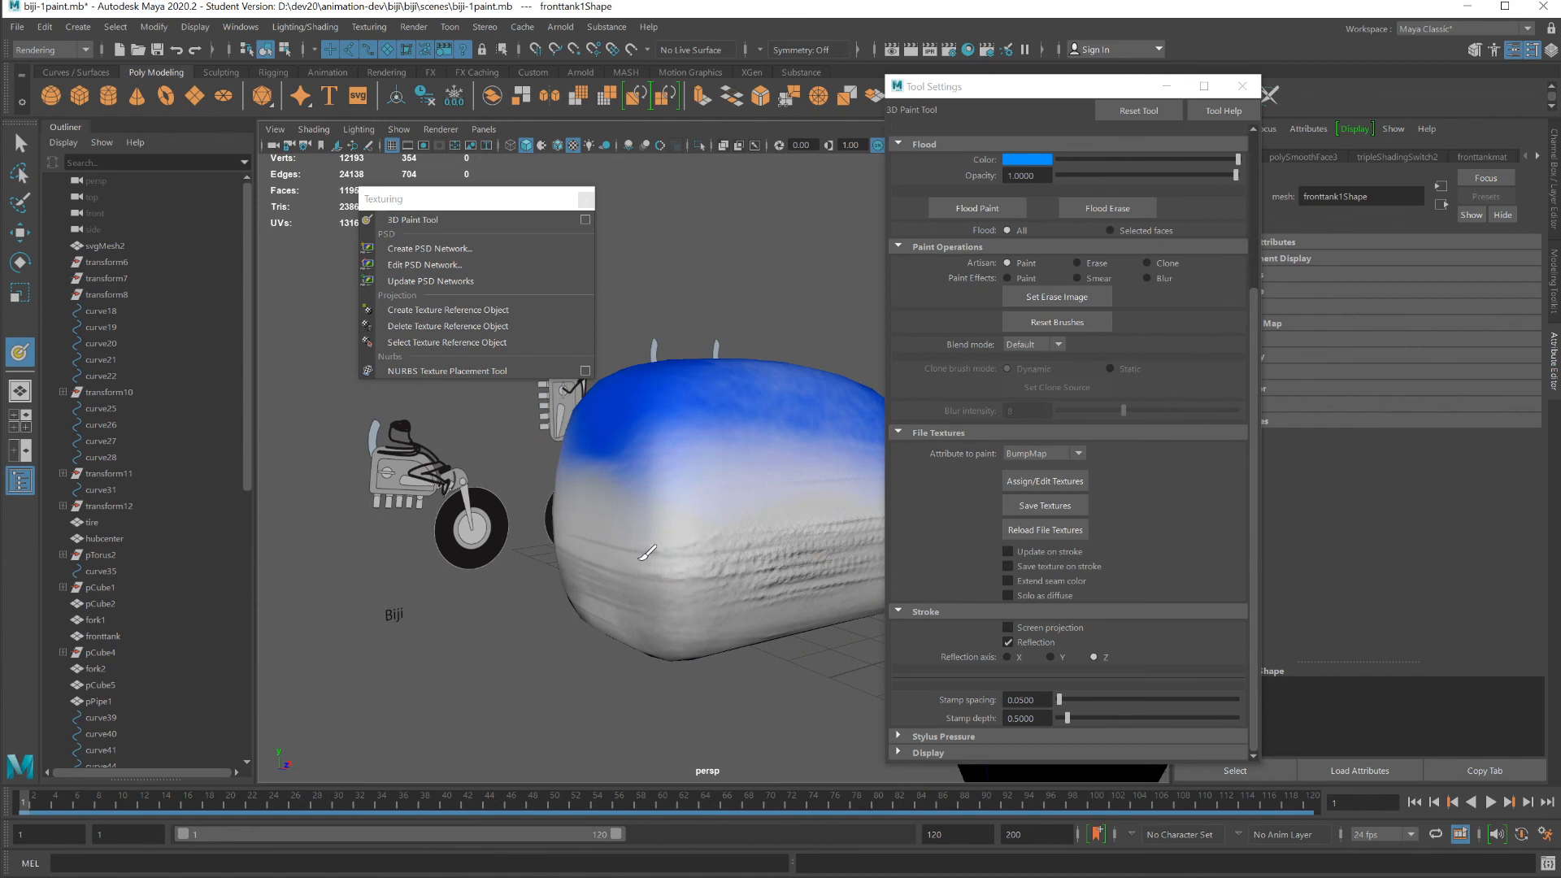
left_click_drag(743, 607, 697, 600, "alt")
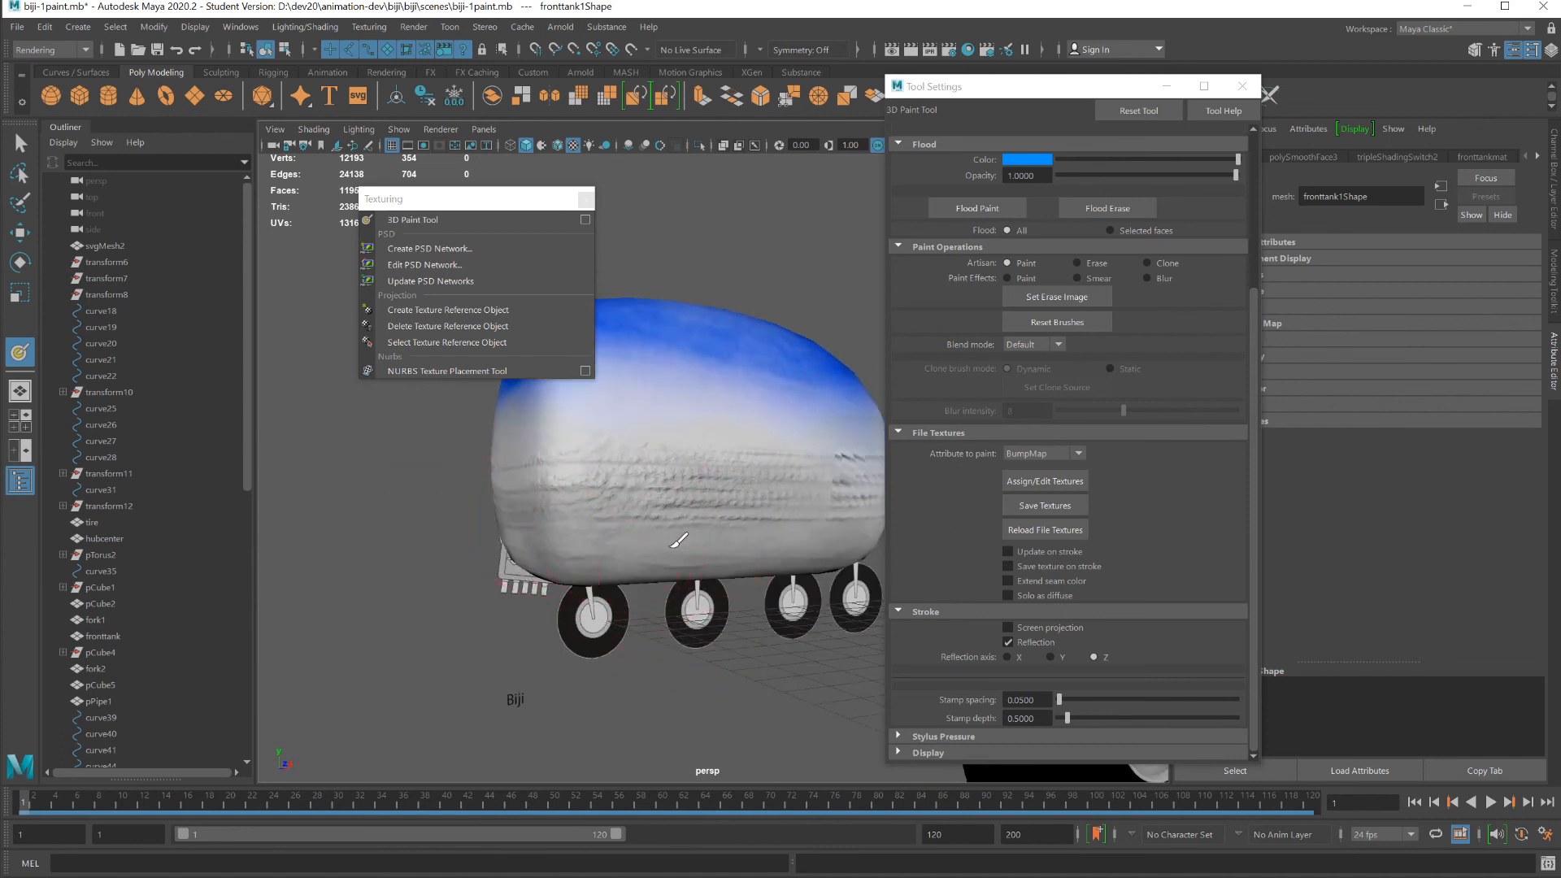
Step: Browse the available brush shape images in the brushShapes folder
scroll(1041, 434, "up", 6)
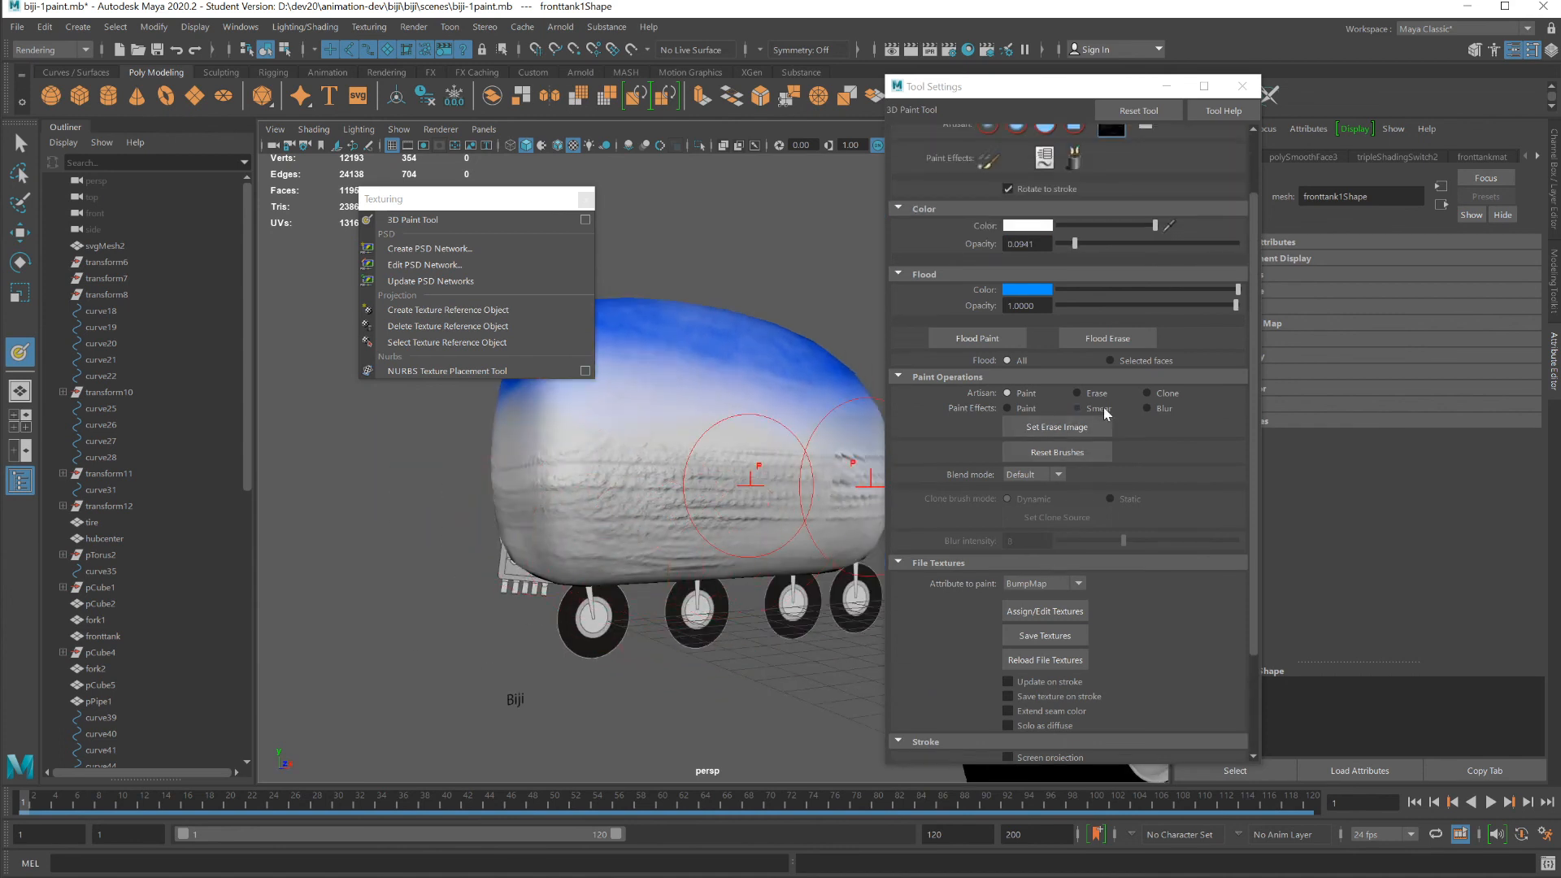
left_click(1144, 203)
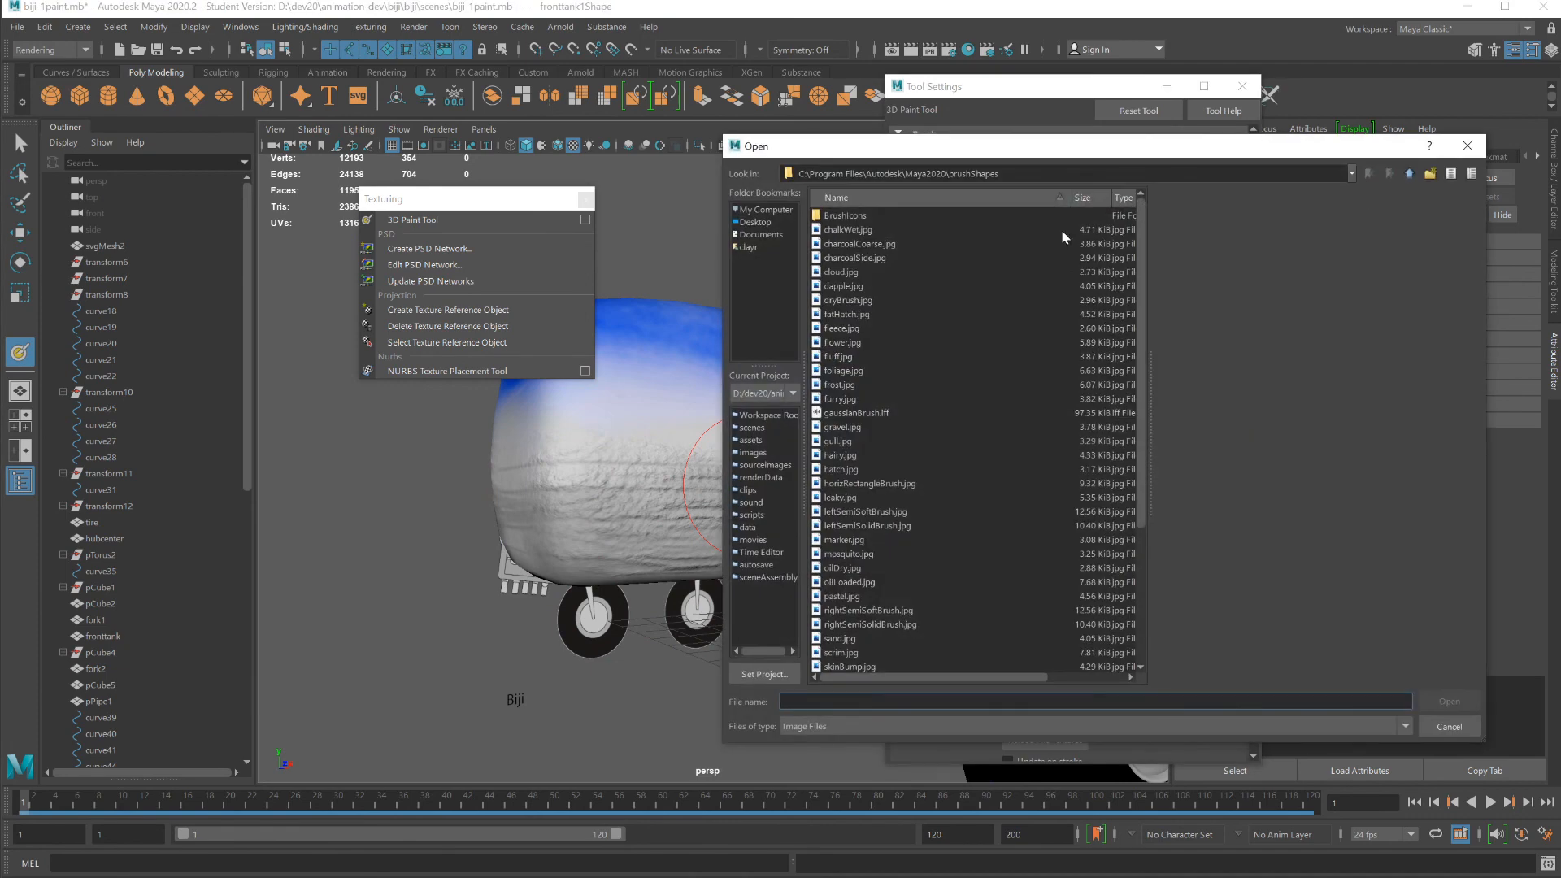
scroll(1005, 302, "down", 5)
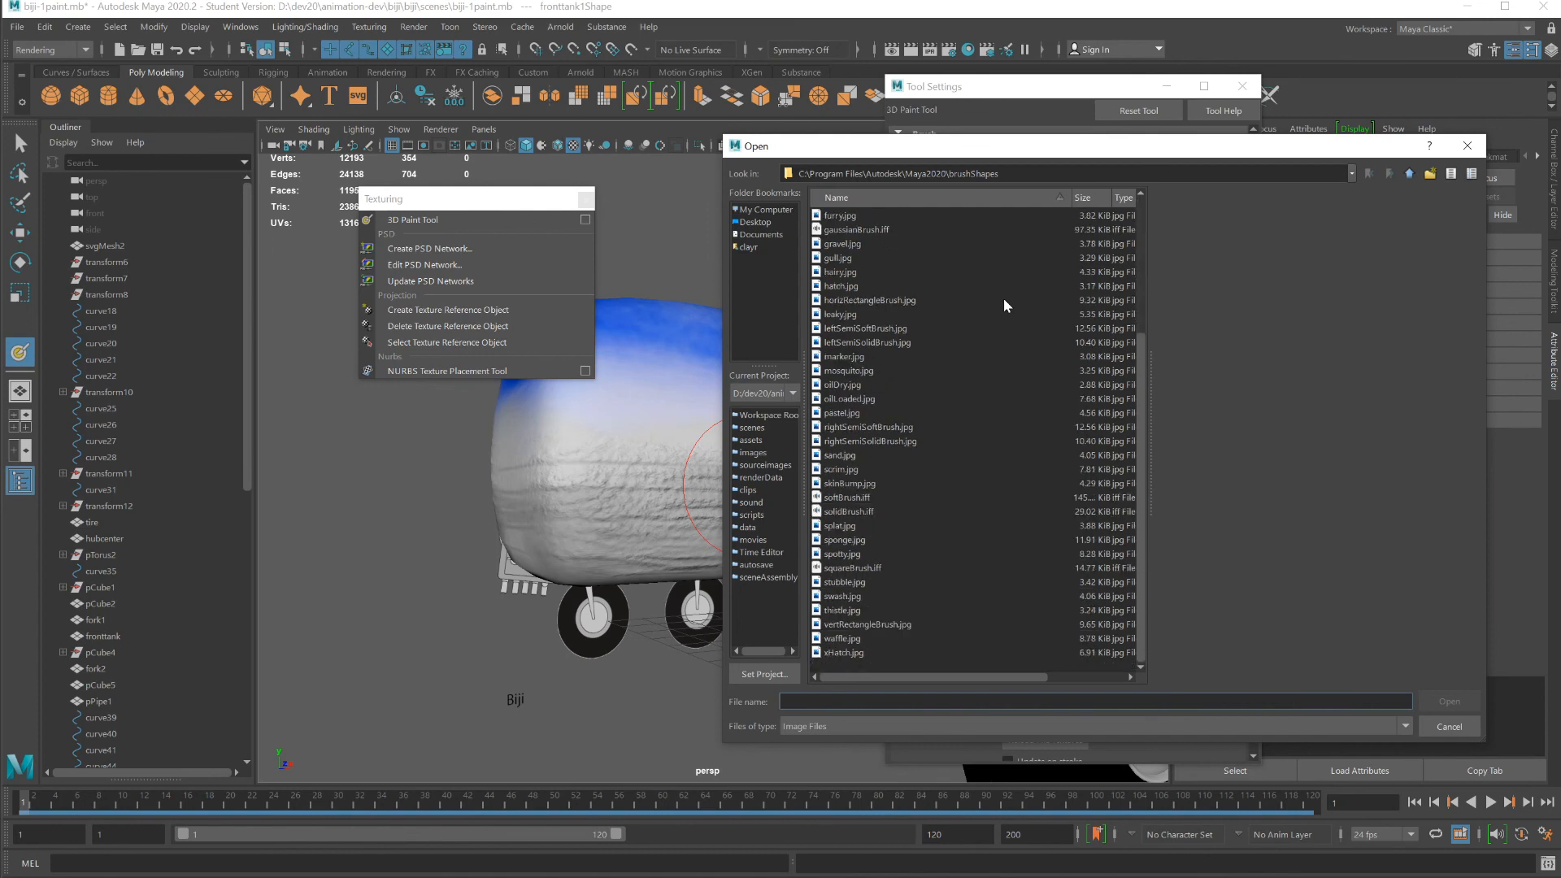
scroll(1004, 305, "up", 5)
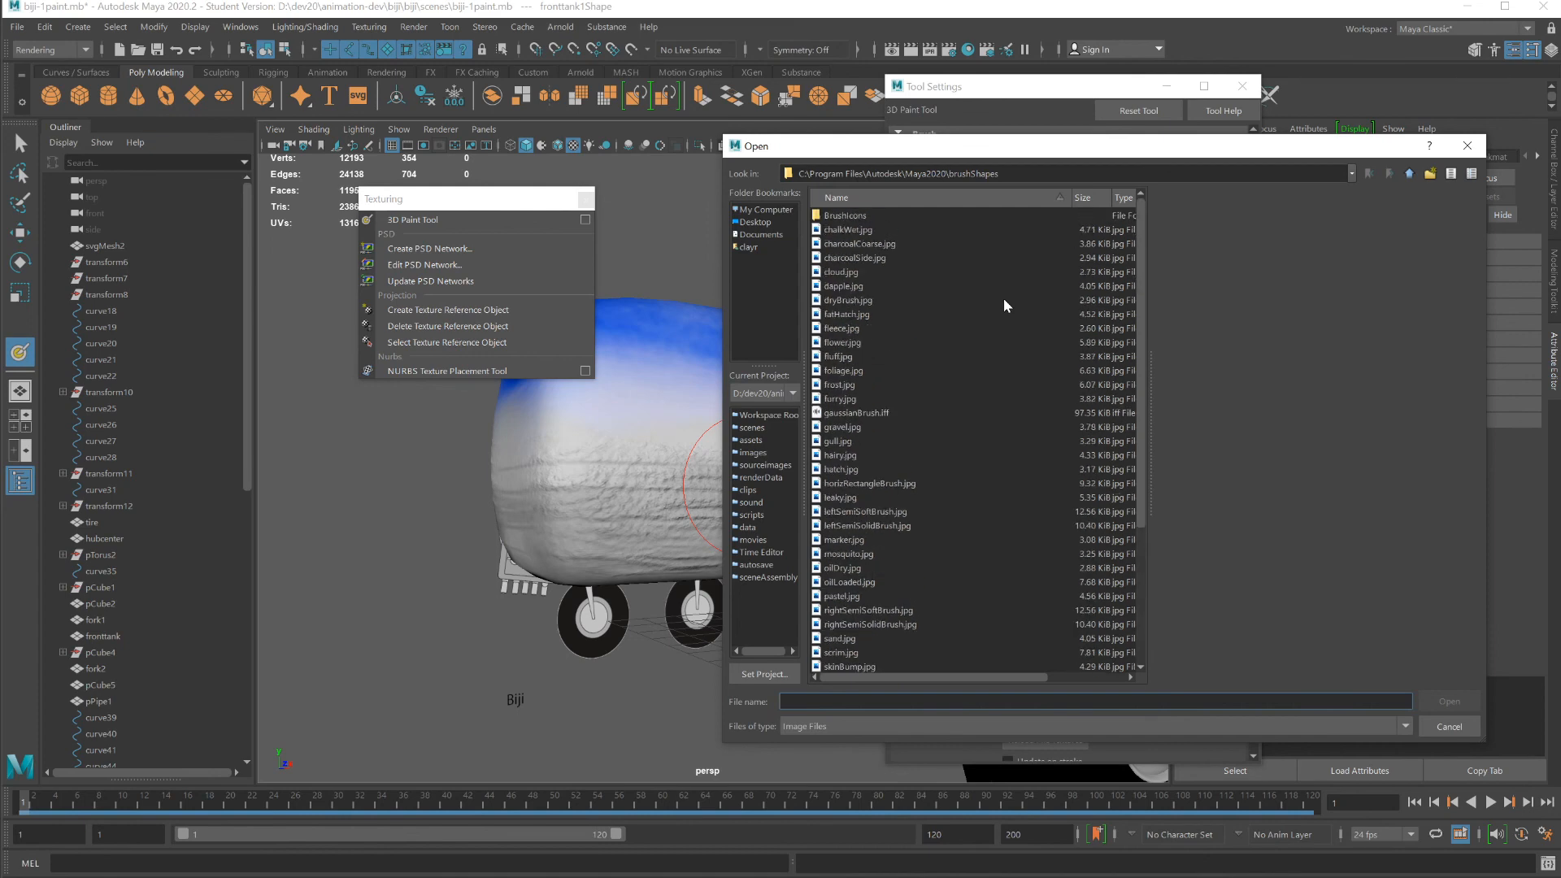
left_click(1451, 734)
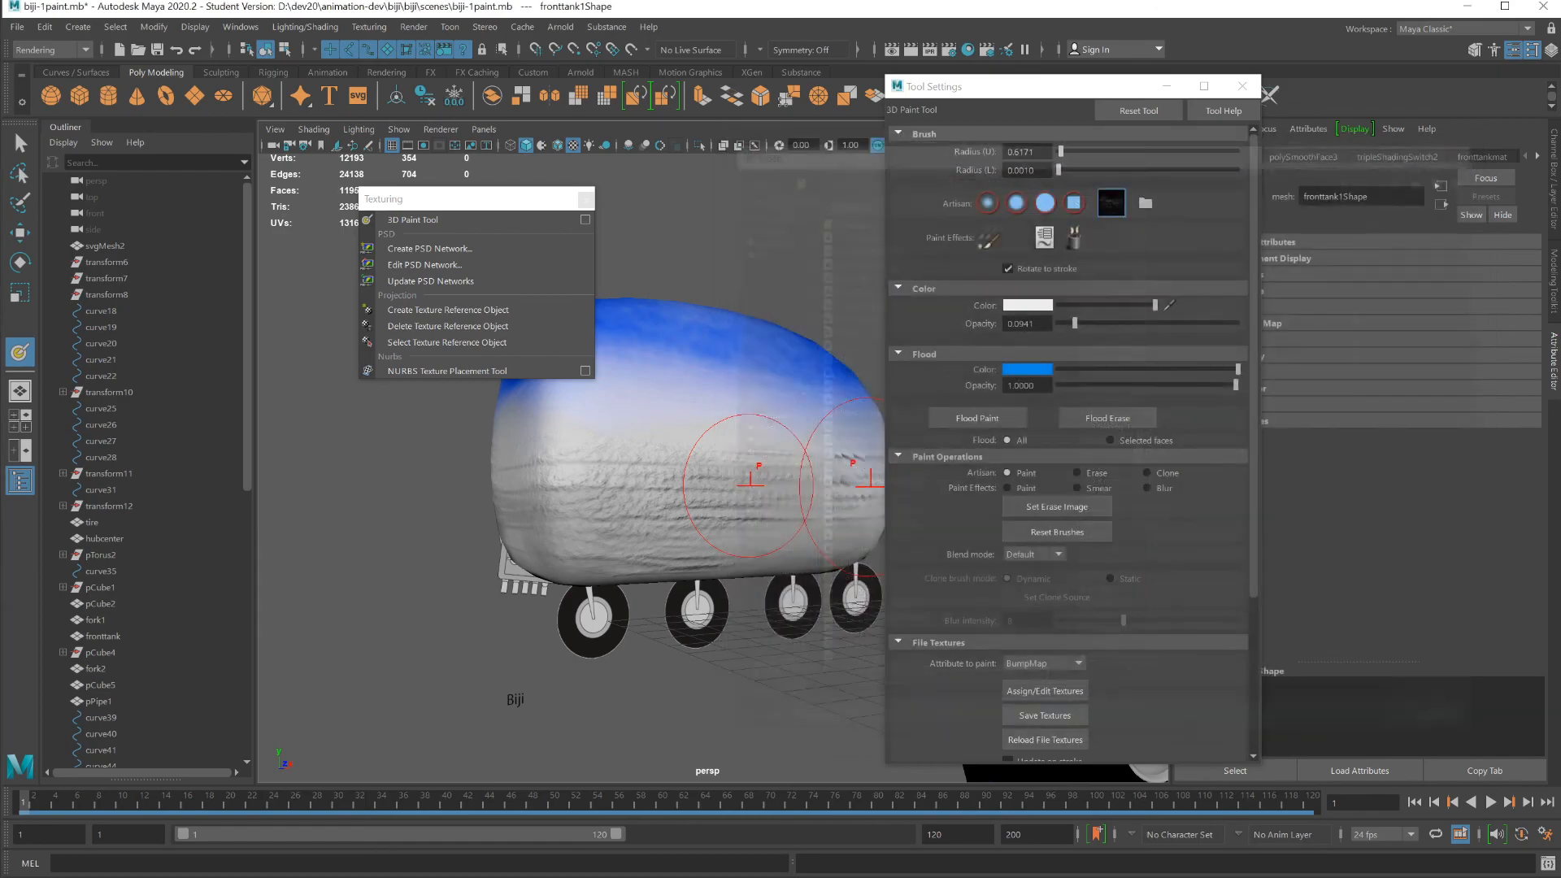